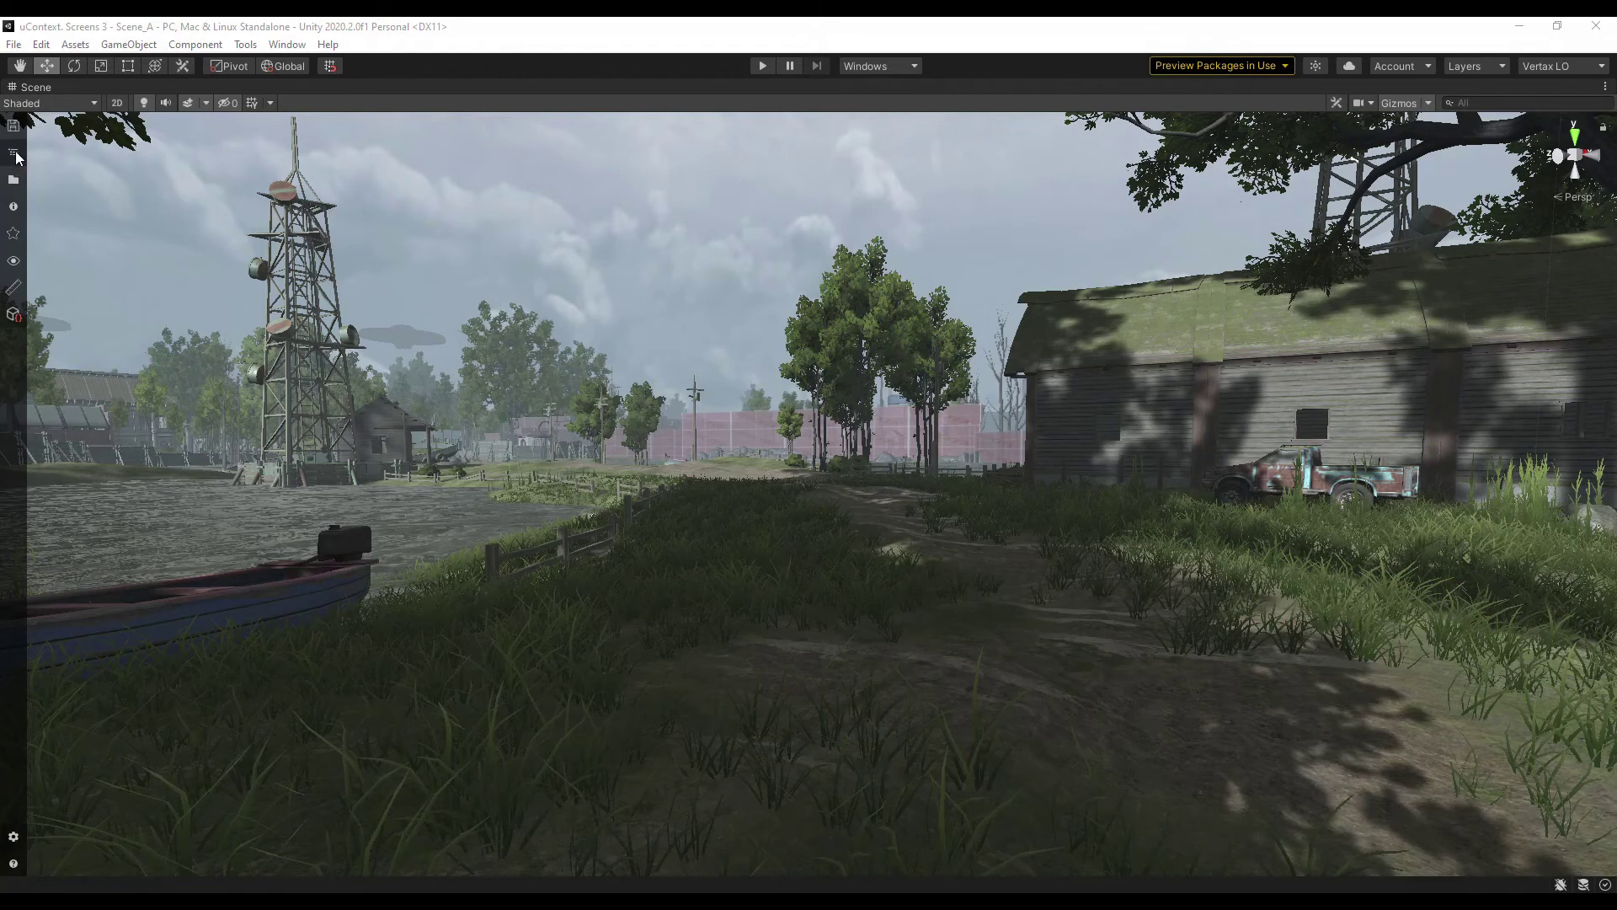
- Preview the Hierarchy, Project and Postprocess_FloodedGrounds popups, then open the Quick Access Bar's Edit settings
click(14, 153)
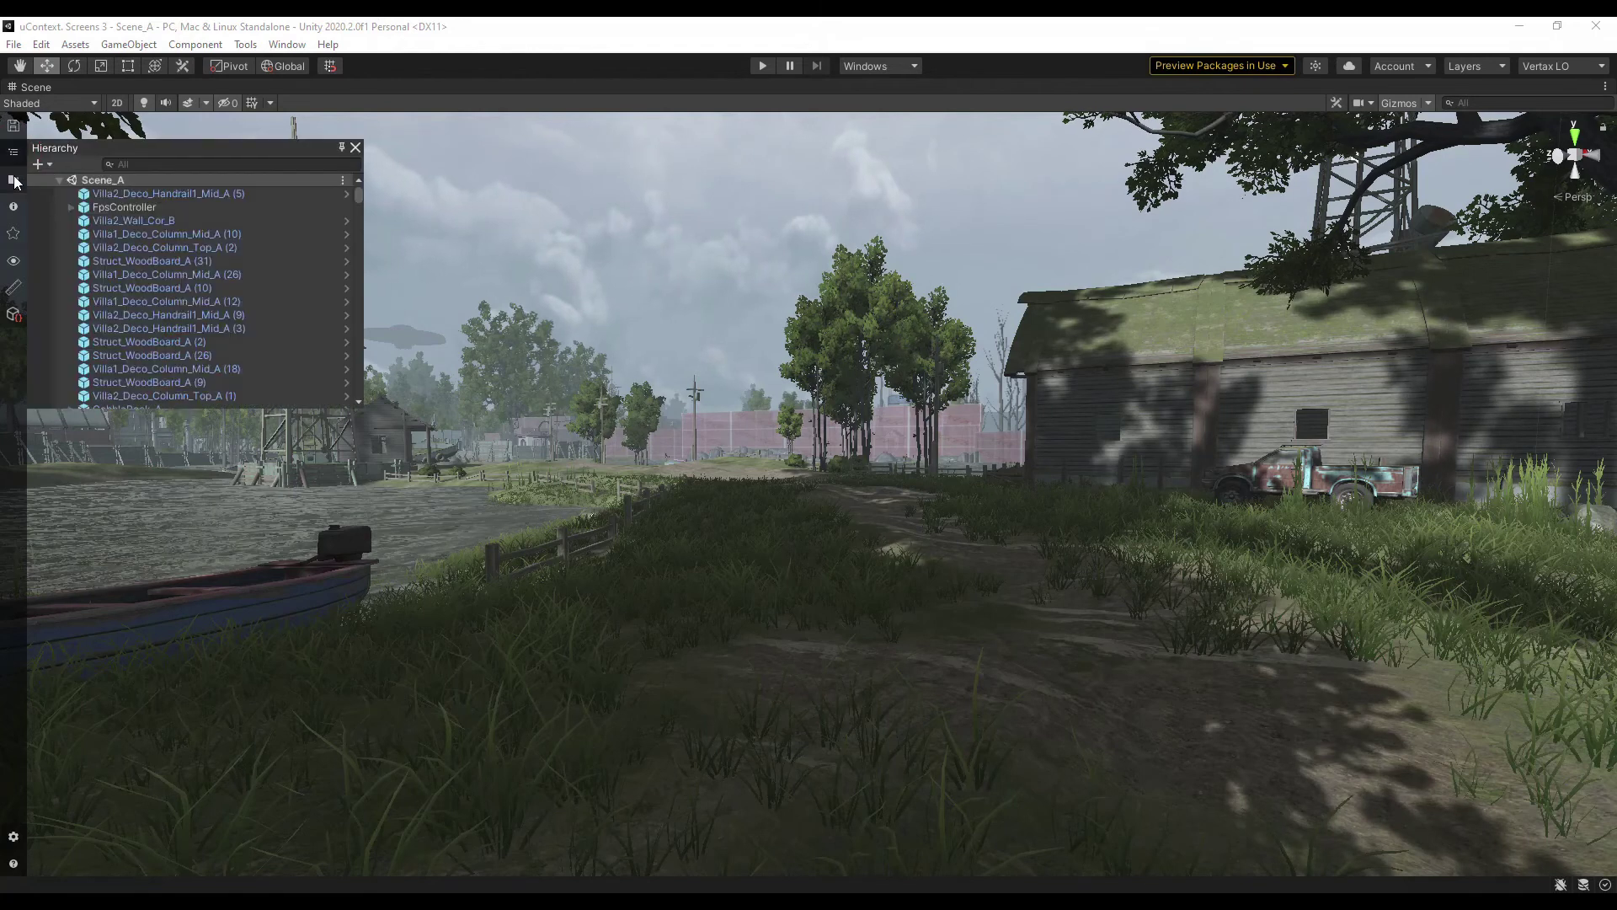
click(14, 179)
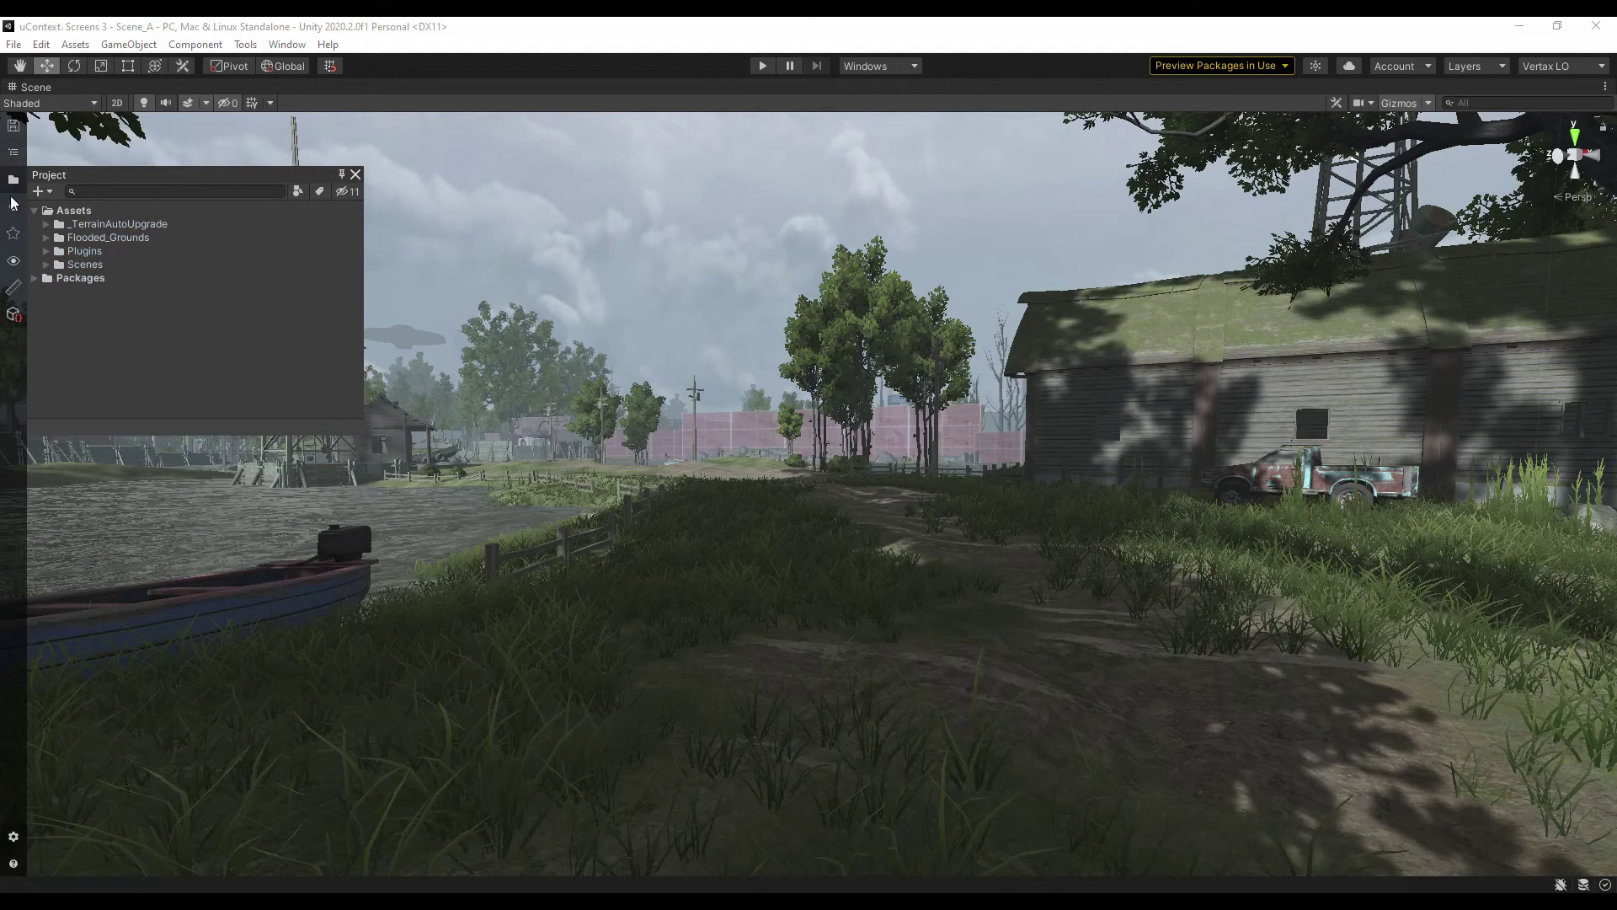
click(13, 315)
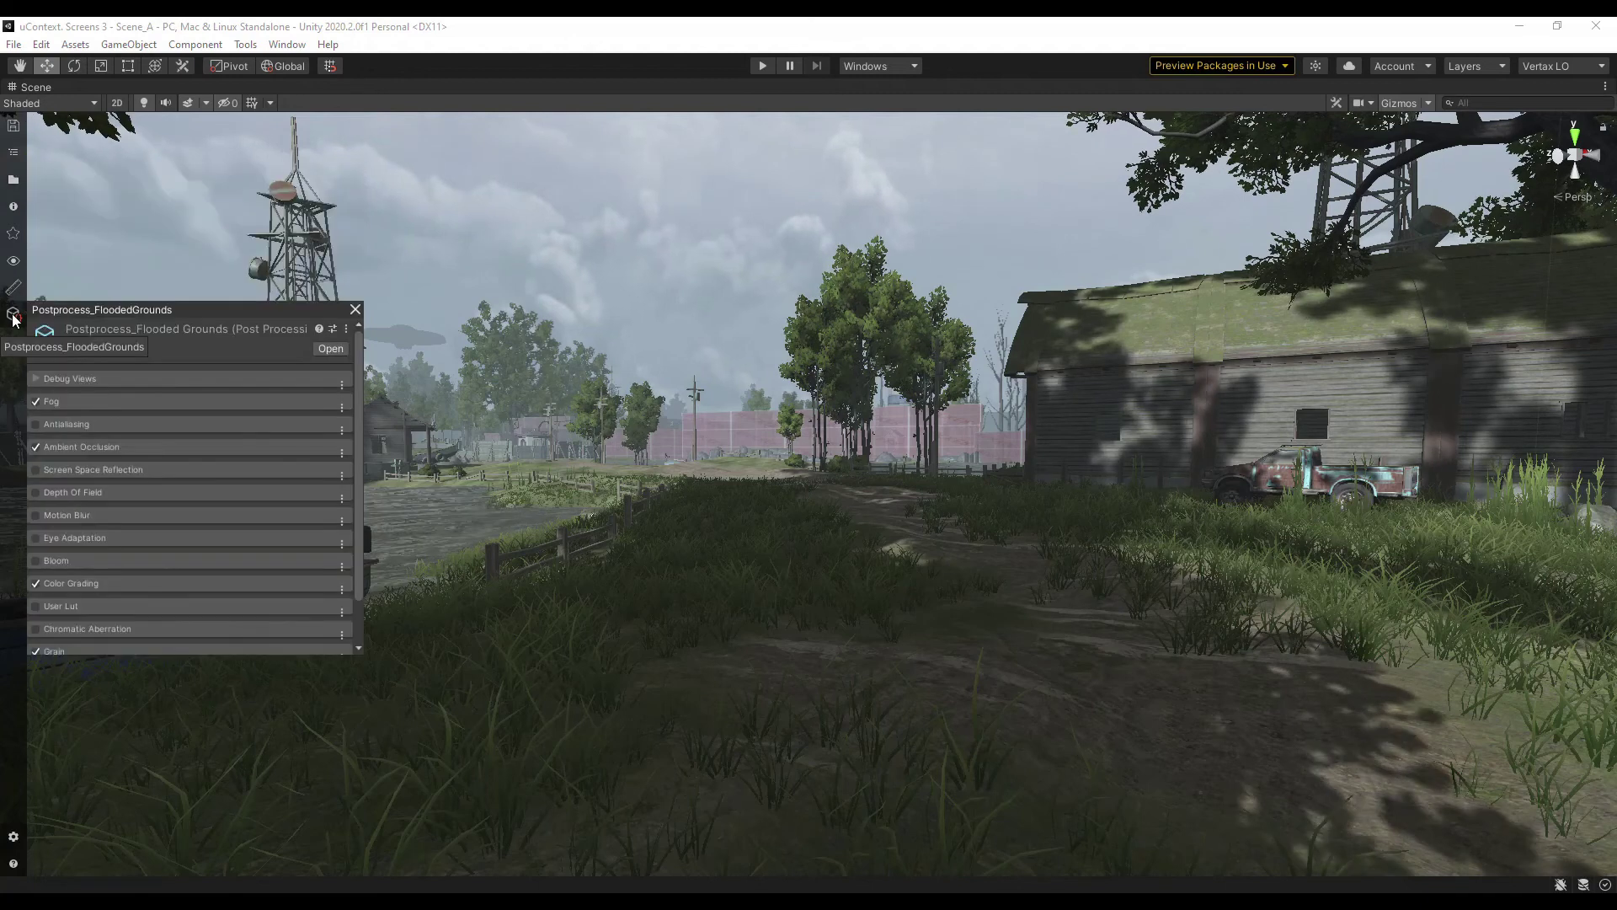
click(354, 310)
right_click(17, 377)
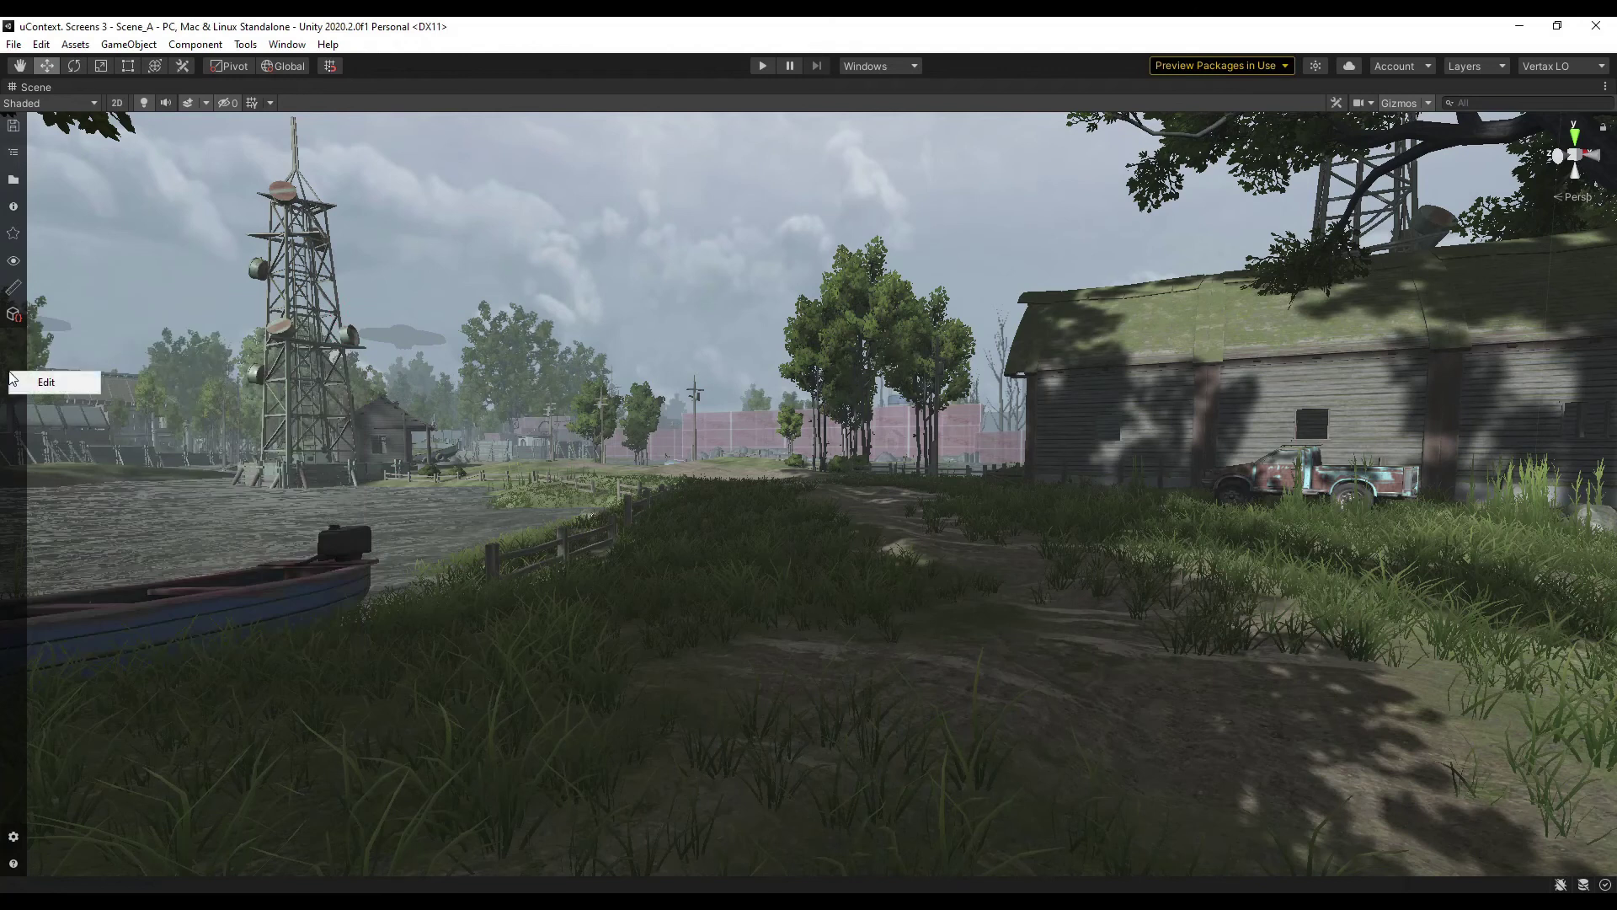
click(32, 385)
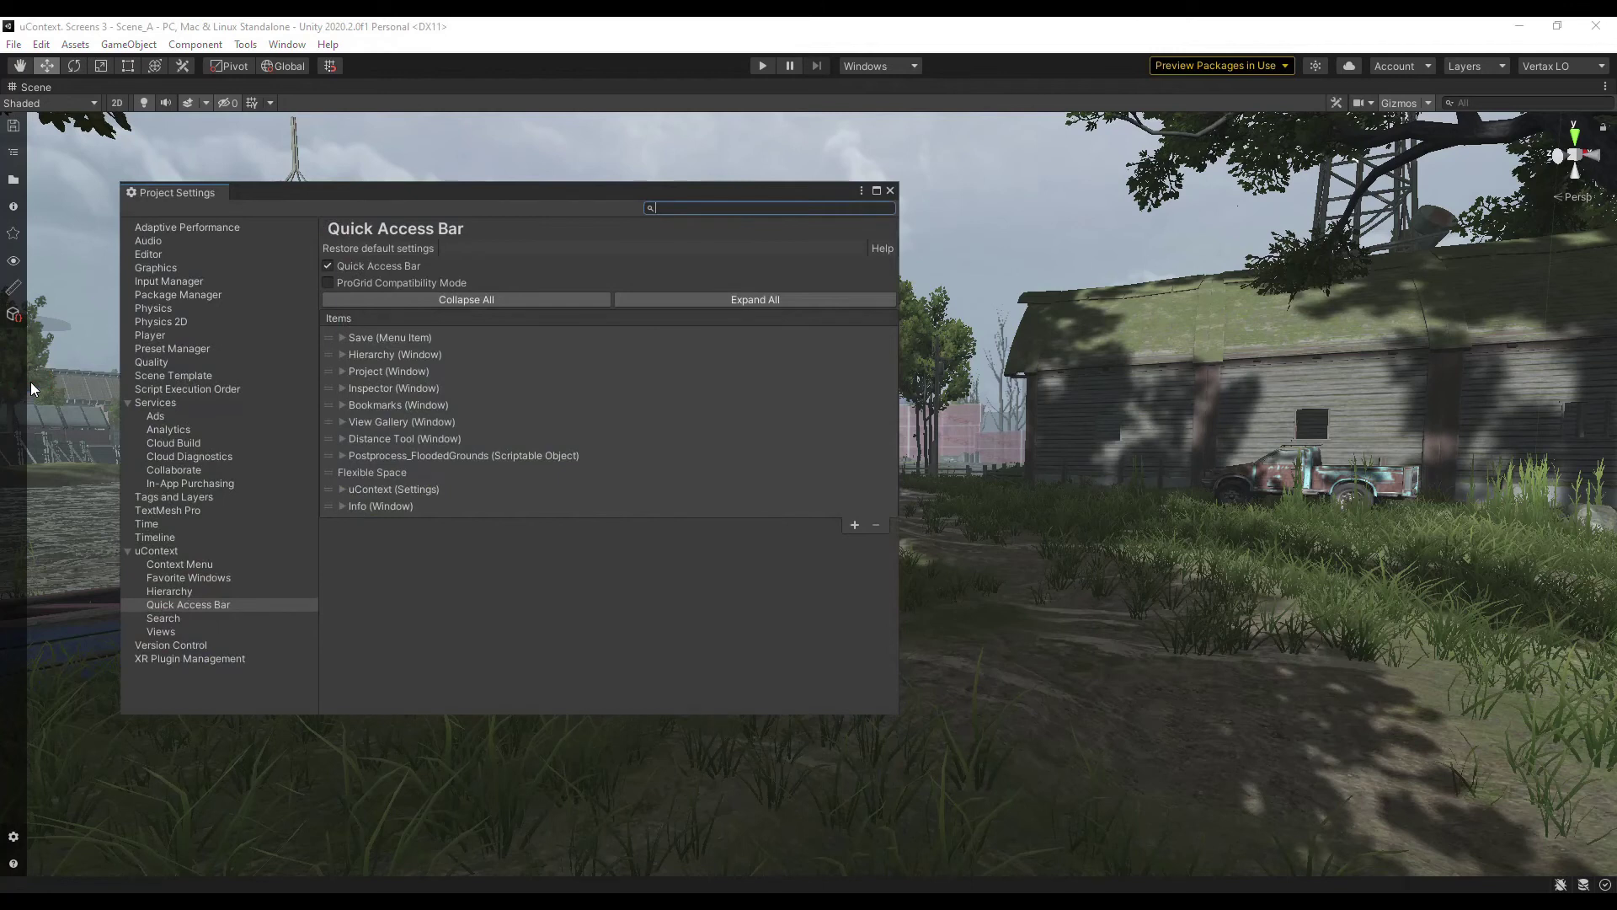
- Add a Window item to the Quick Access Bar assigned to the Lighting window
click(854, 526)
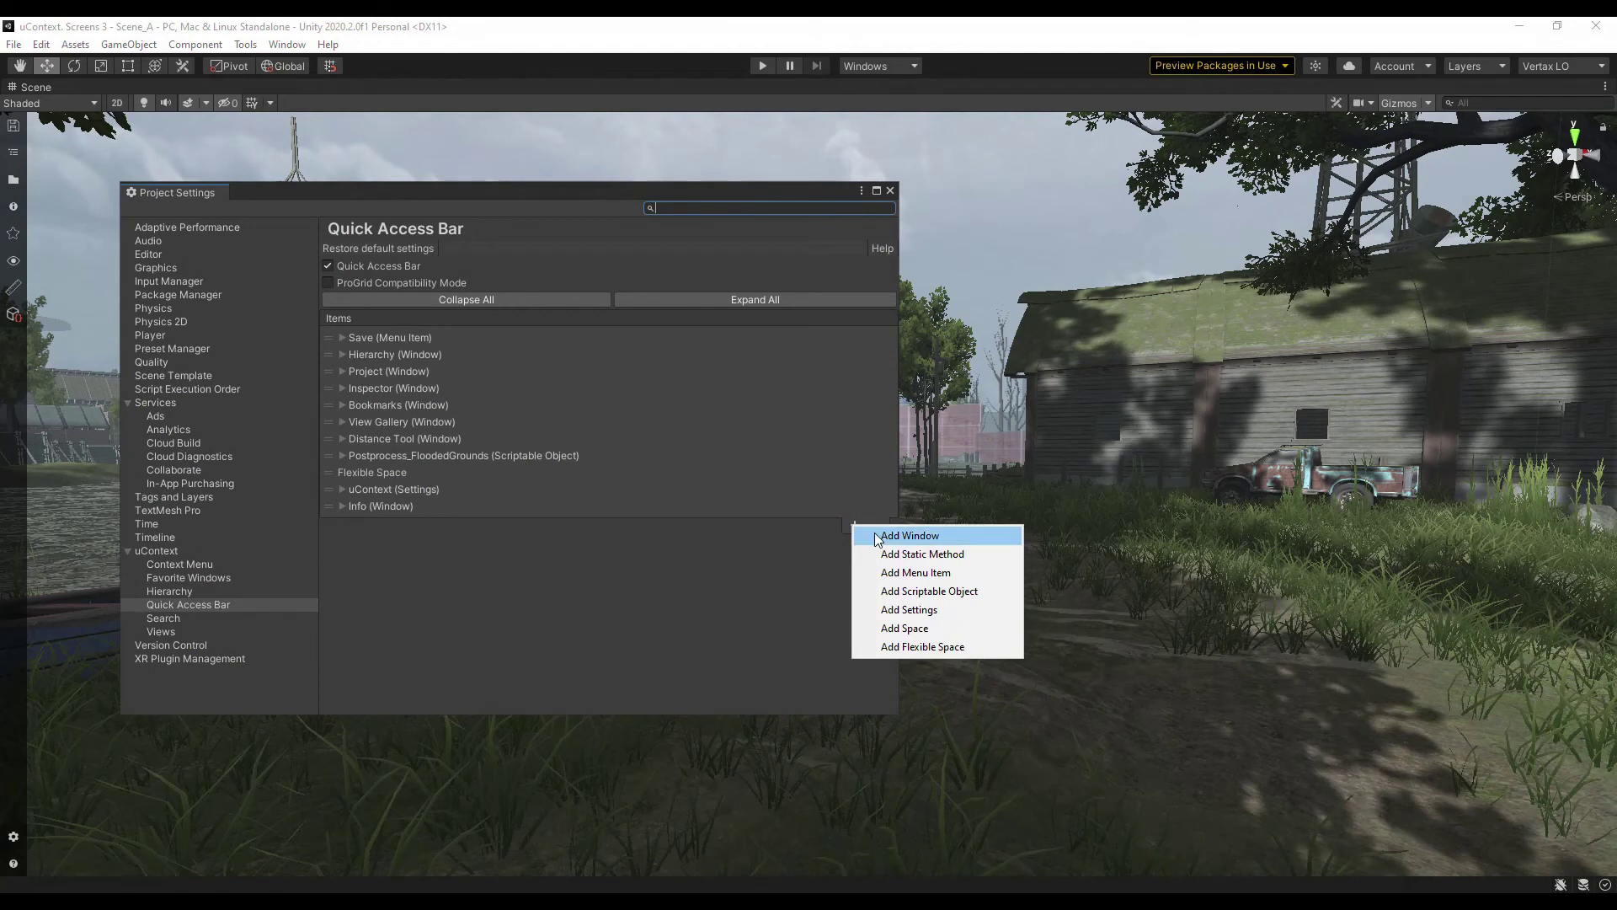
click(877, 538)
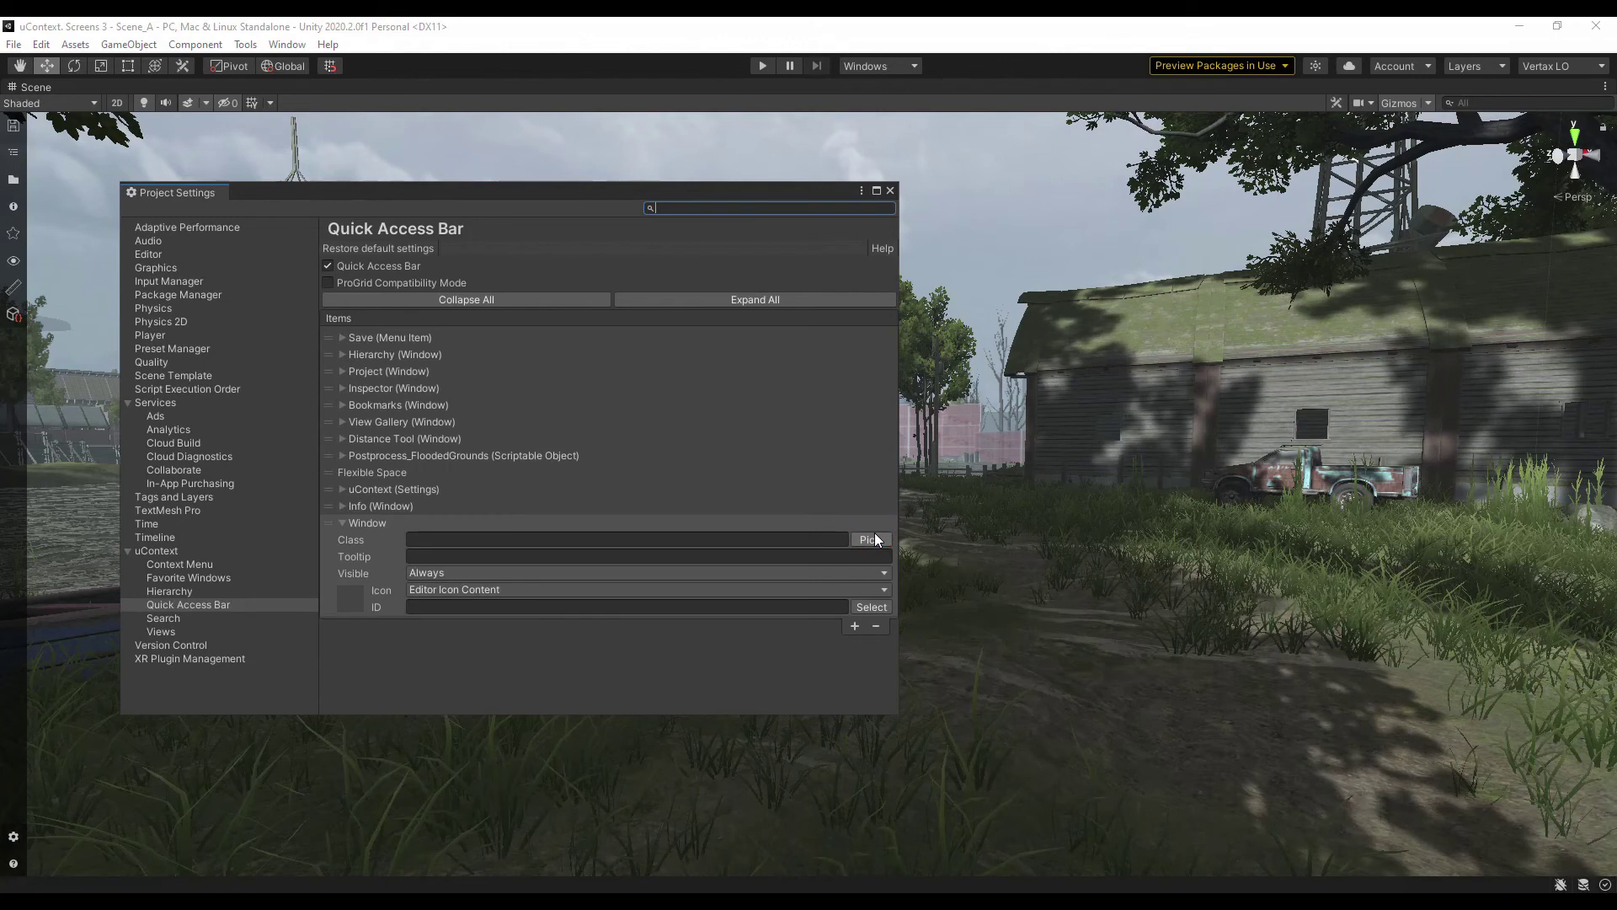
click(874, 537)
text(li)
key(Return)
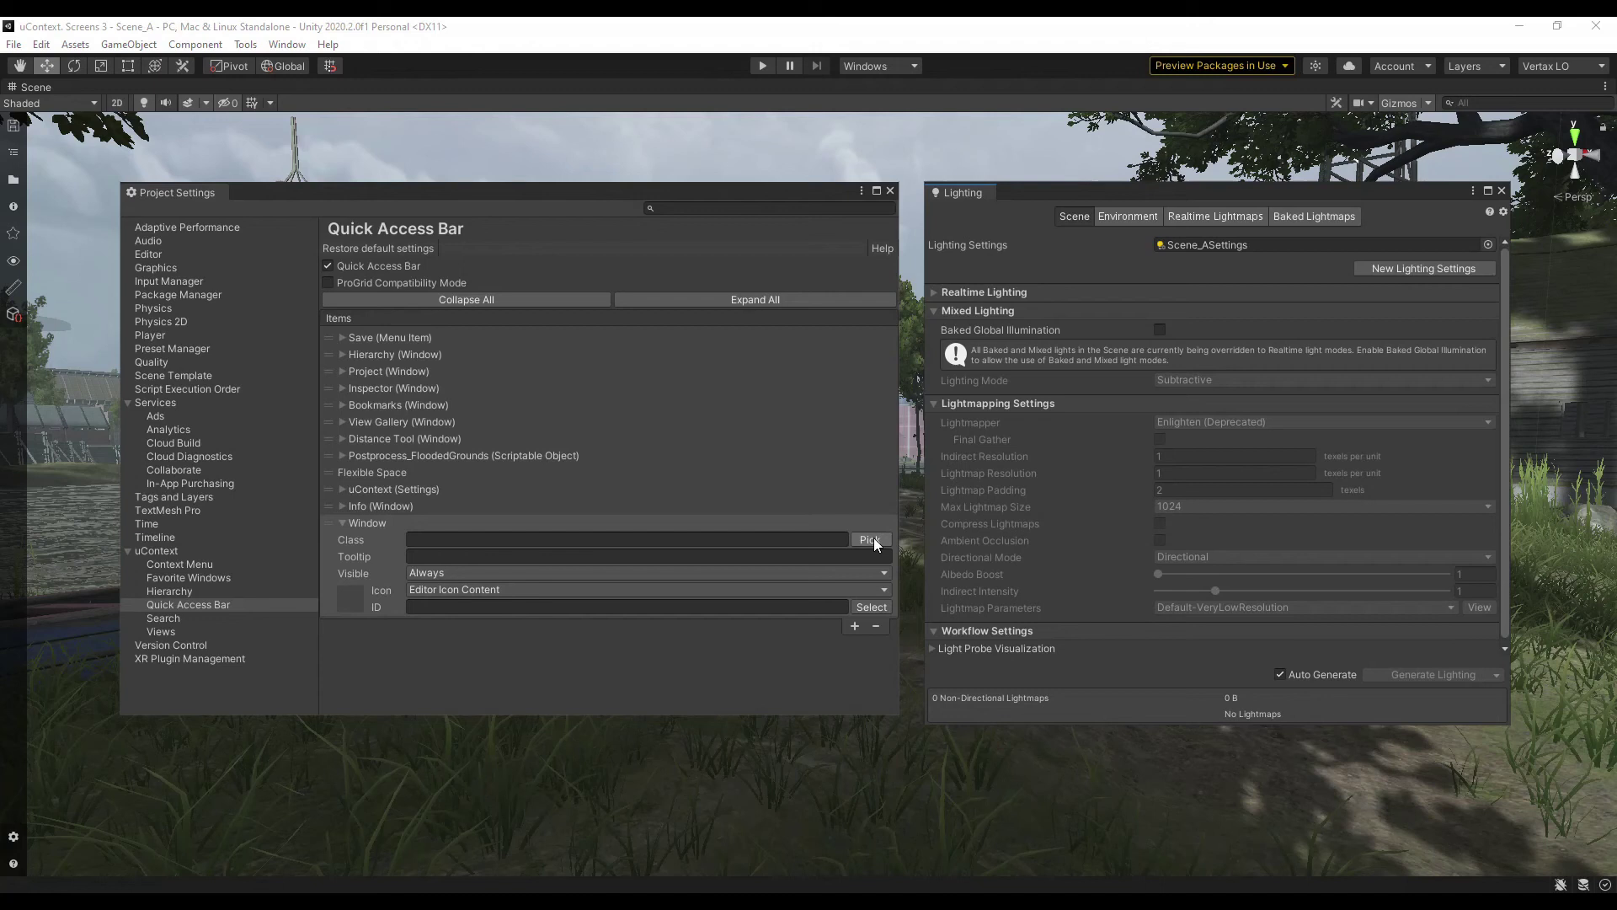
click(873, 540)
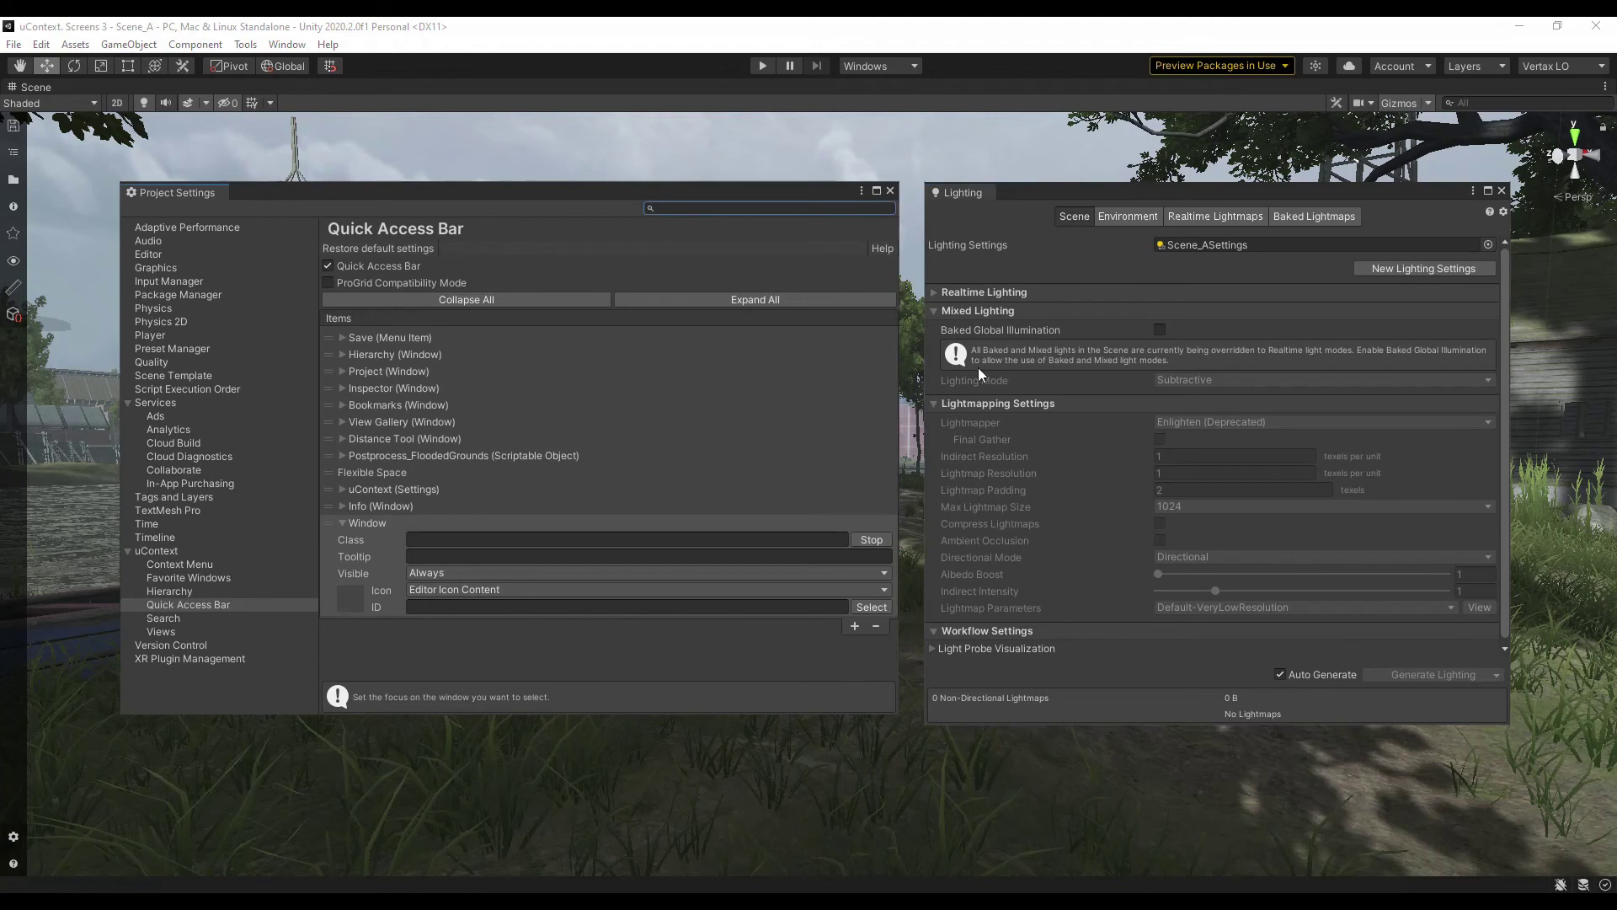
click(1017, 192)
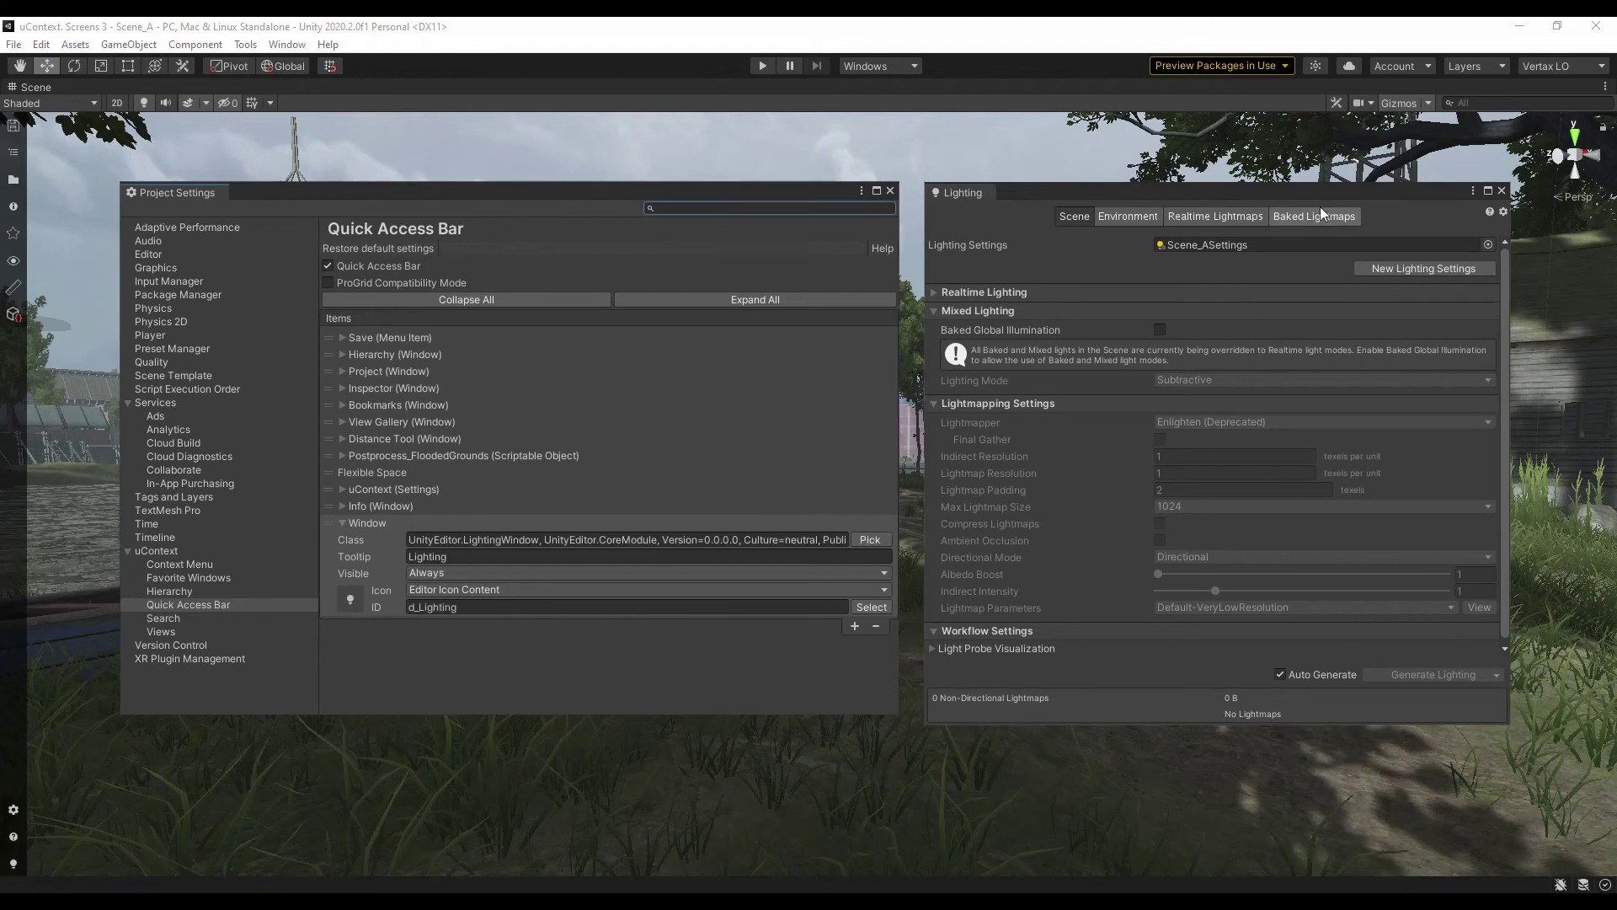
click(1501, 190)
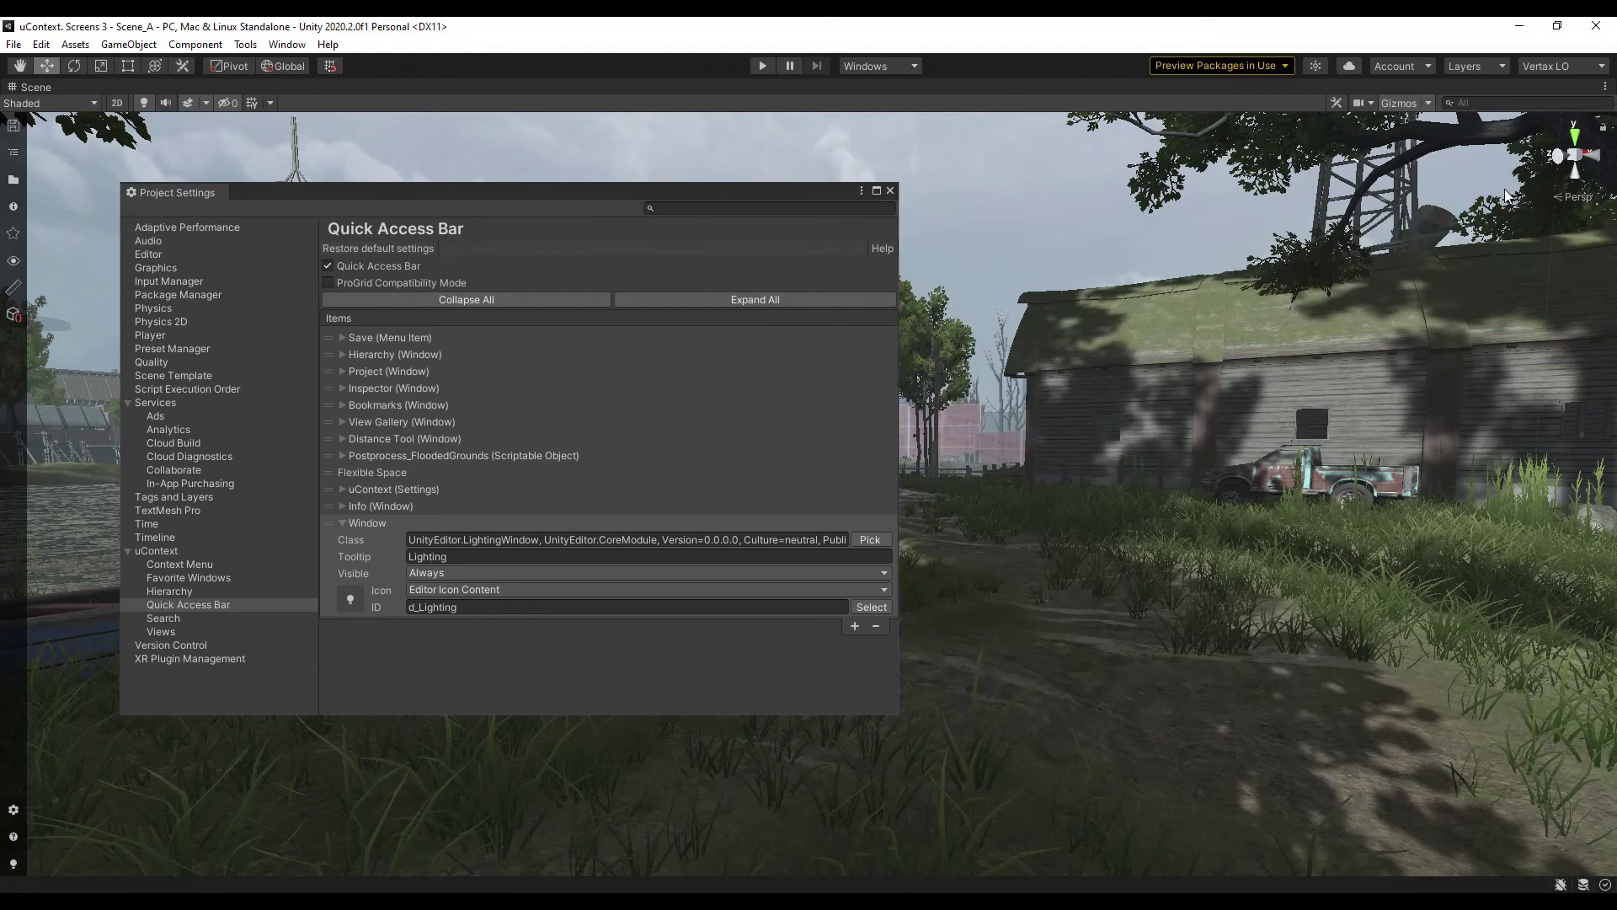
- Test the new Lighting shortcut by viewing its Environment settings, then close the popup
click(13, 864)
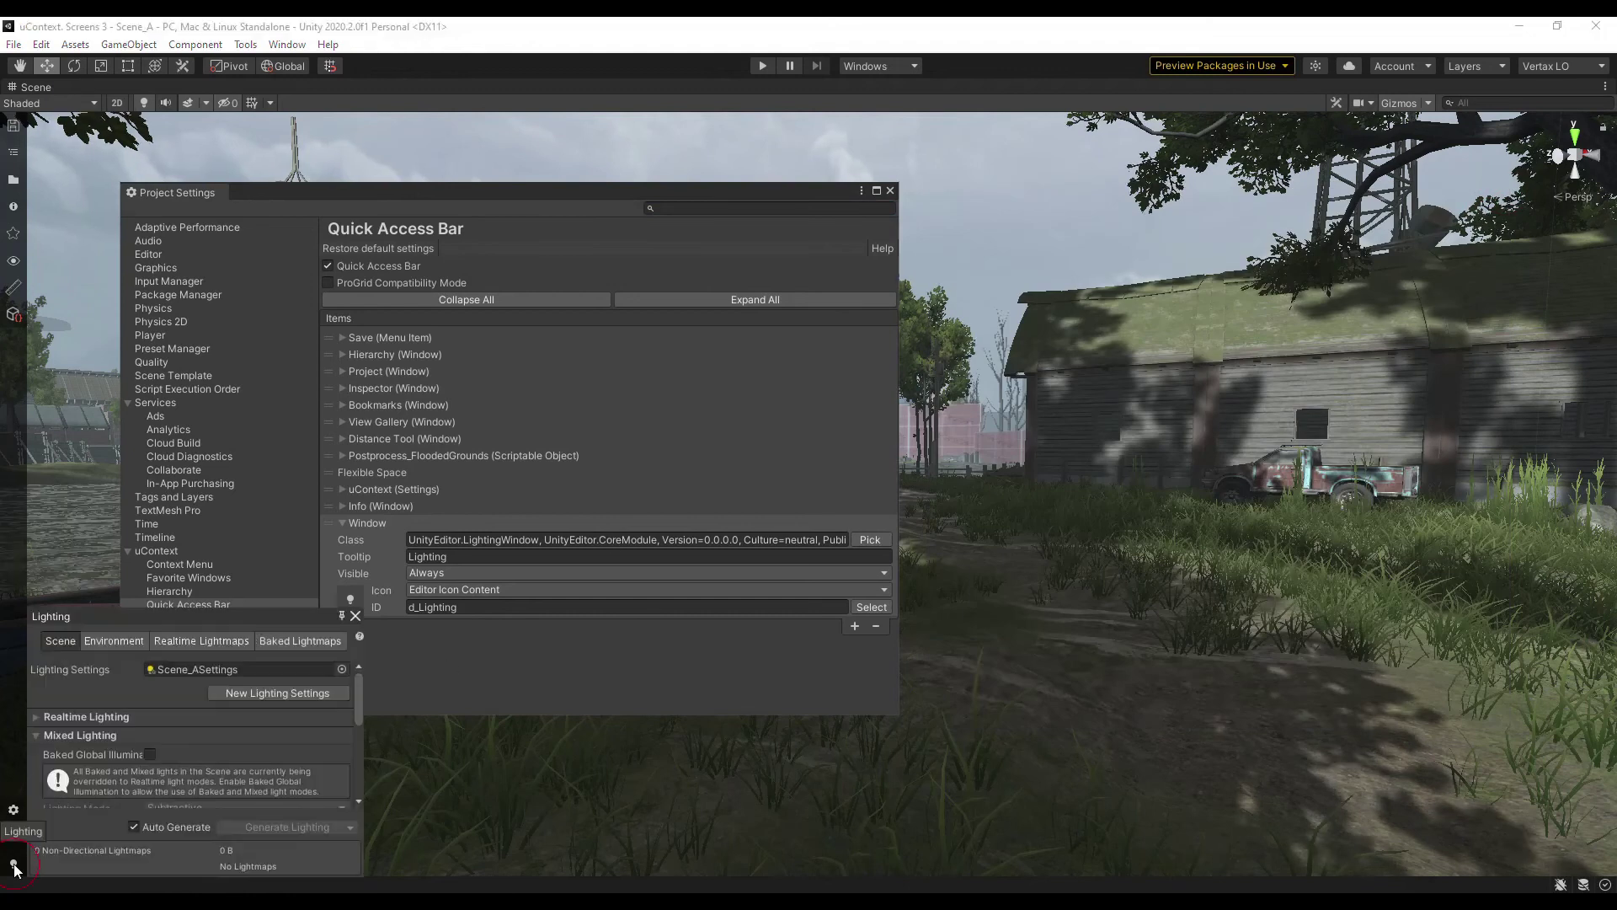
click(118, 642)
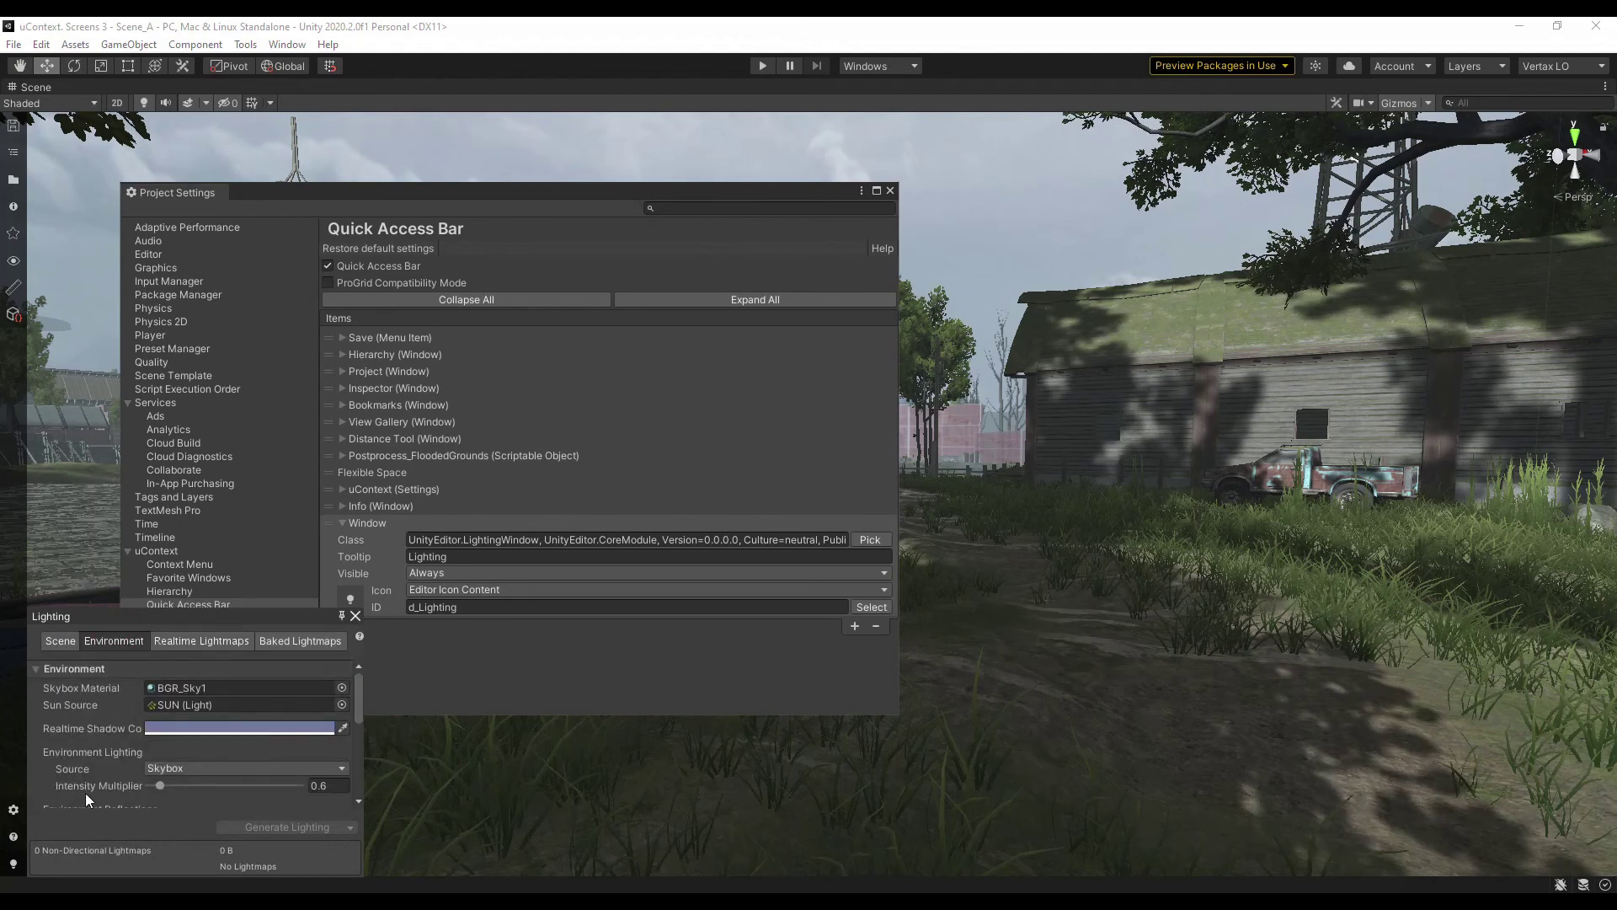
click(15, 865)
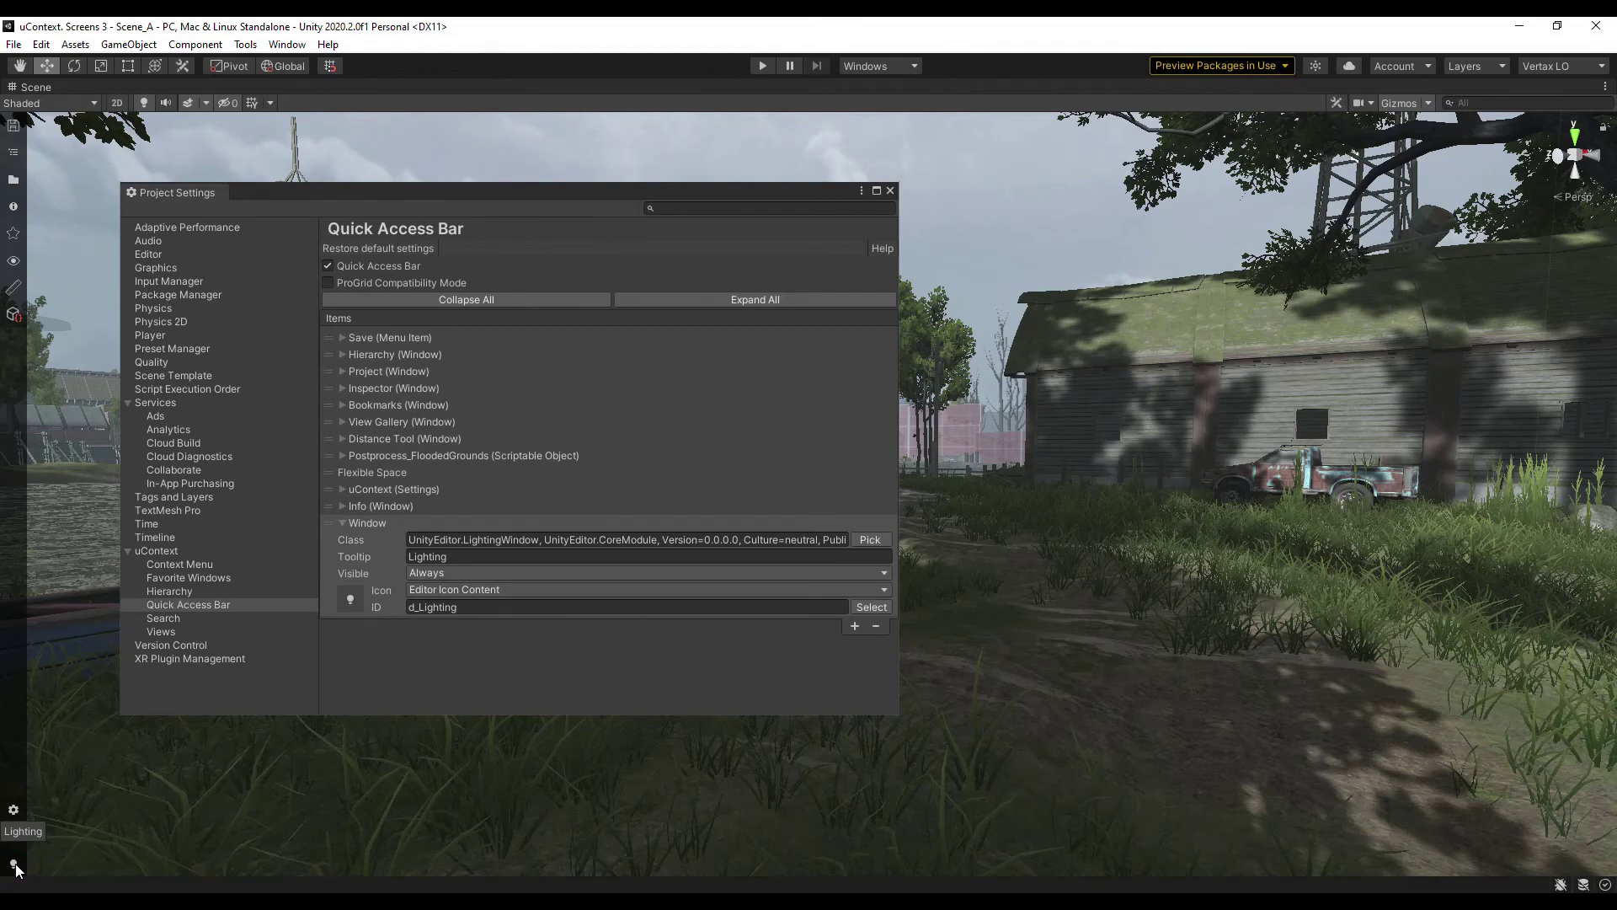
click(14, 865)
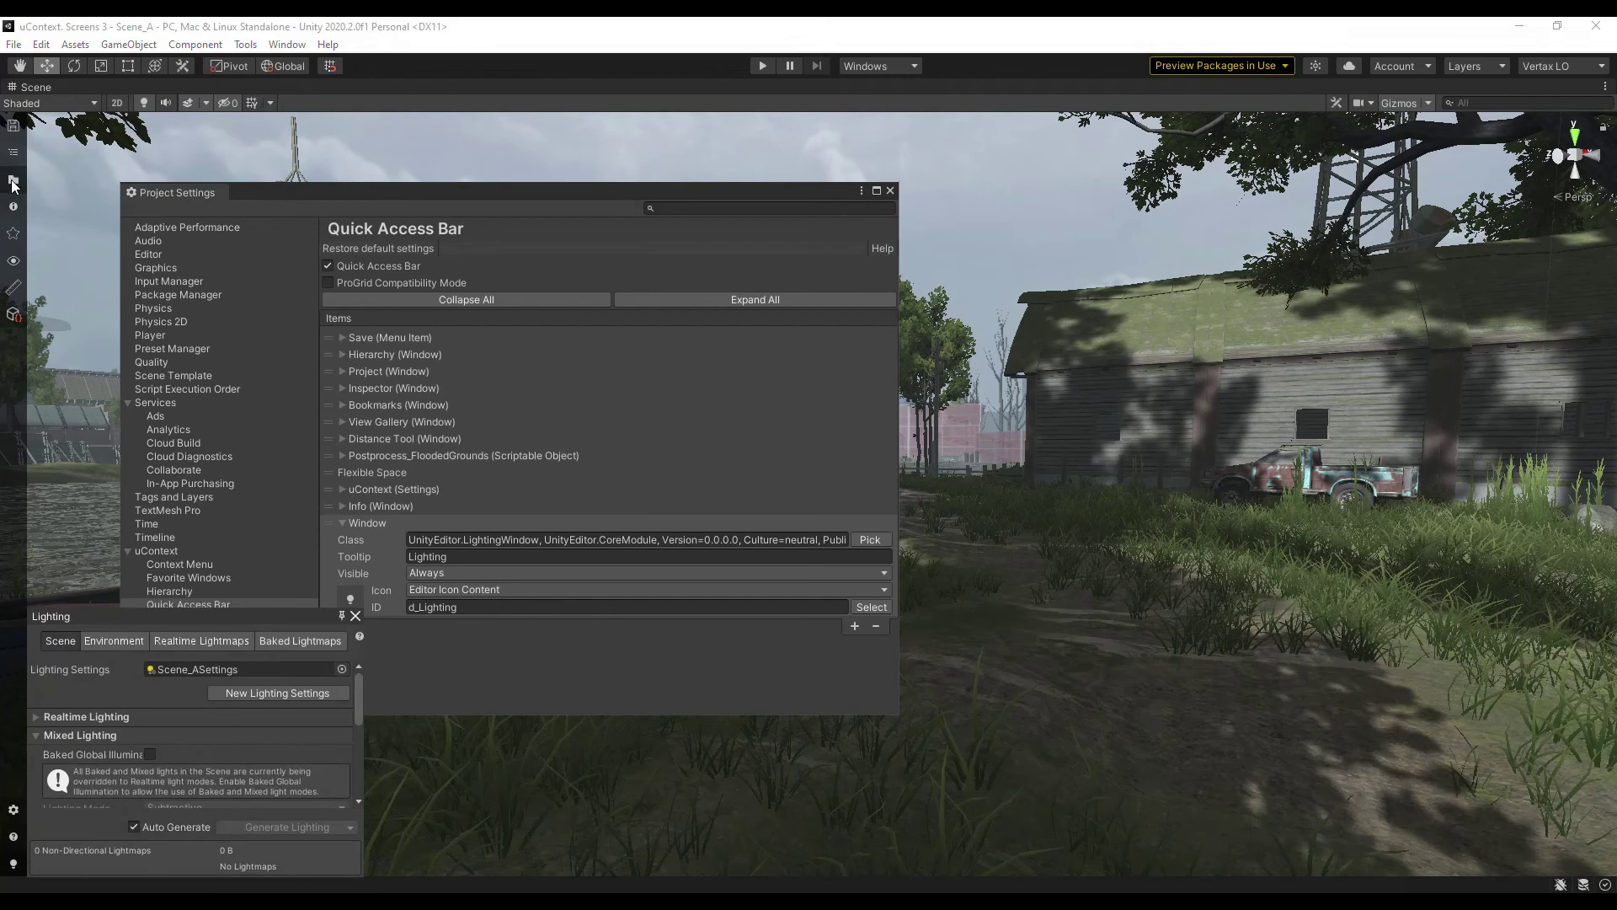
click(13, 182)
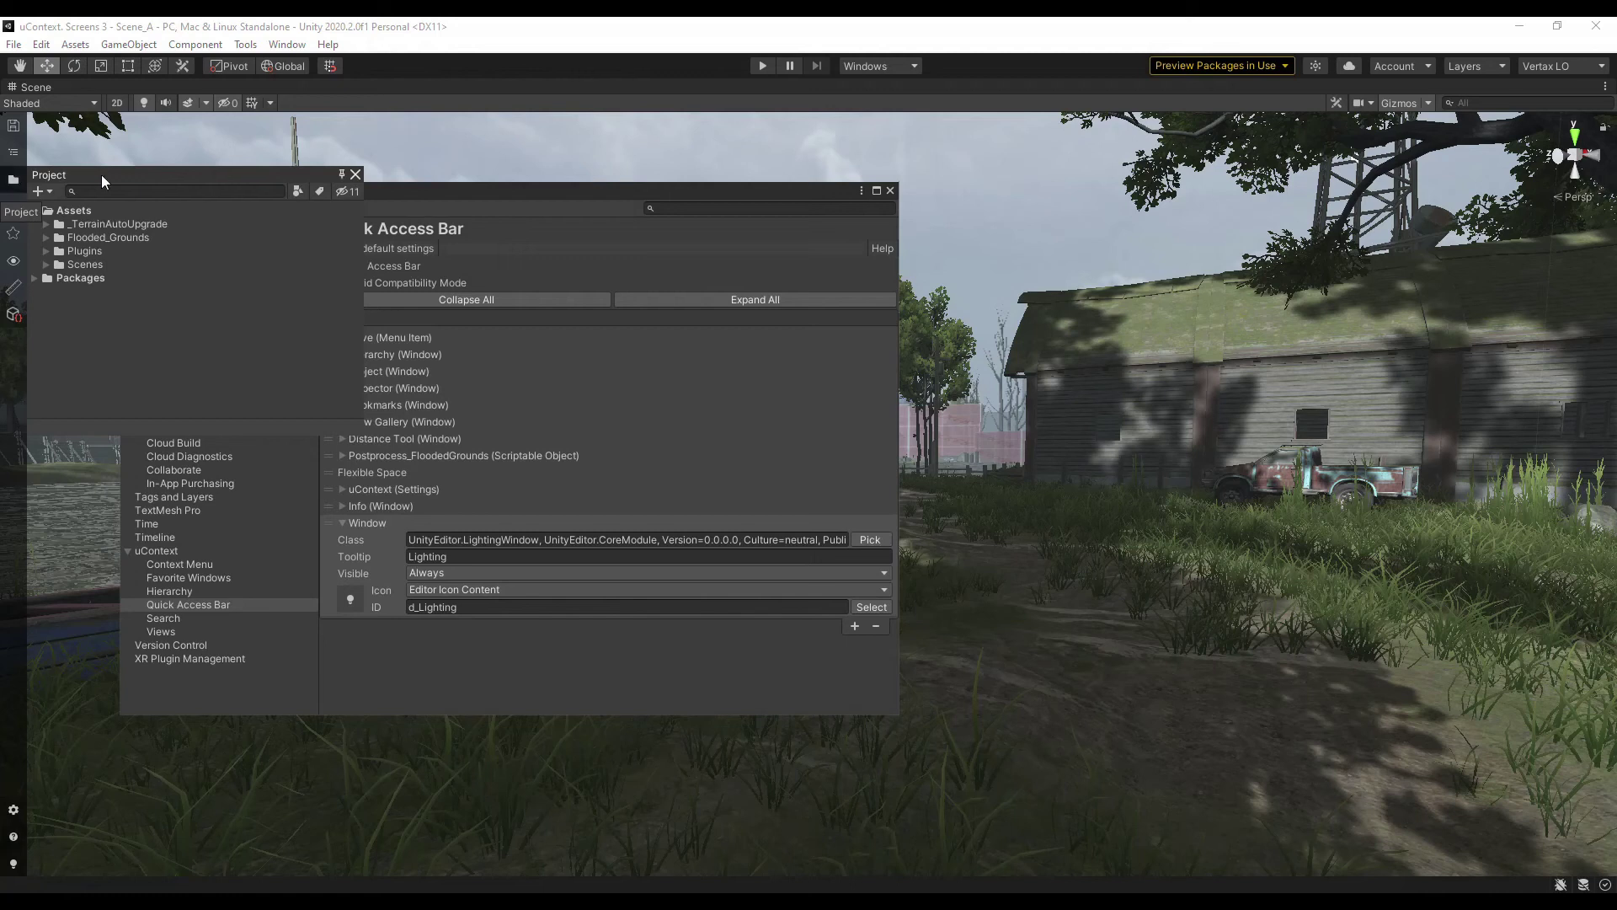
click(340, 175)
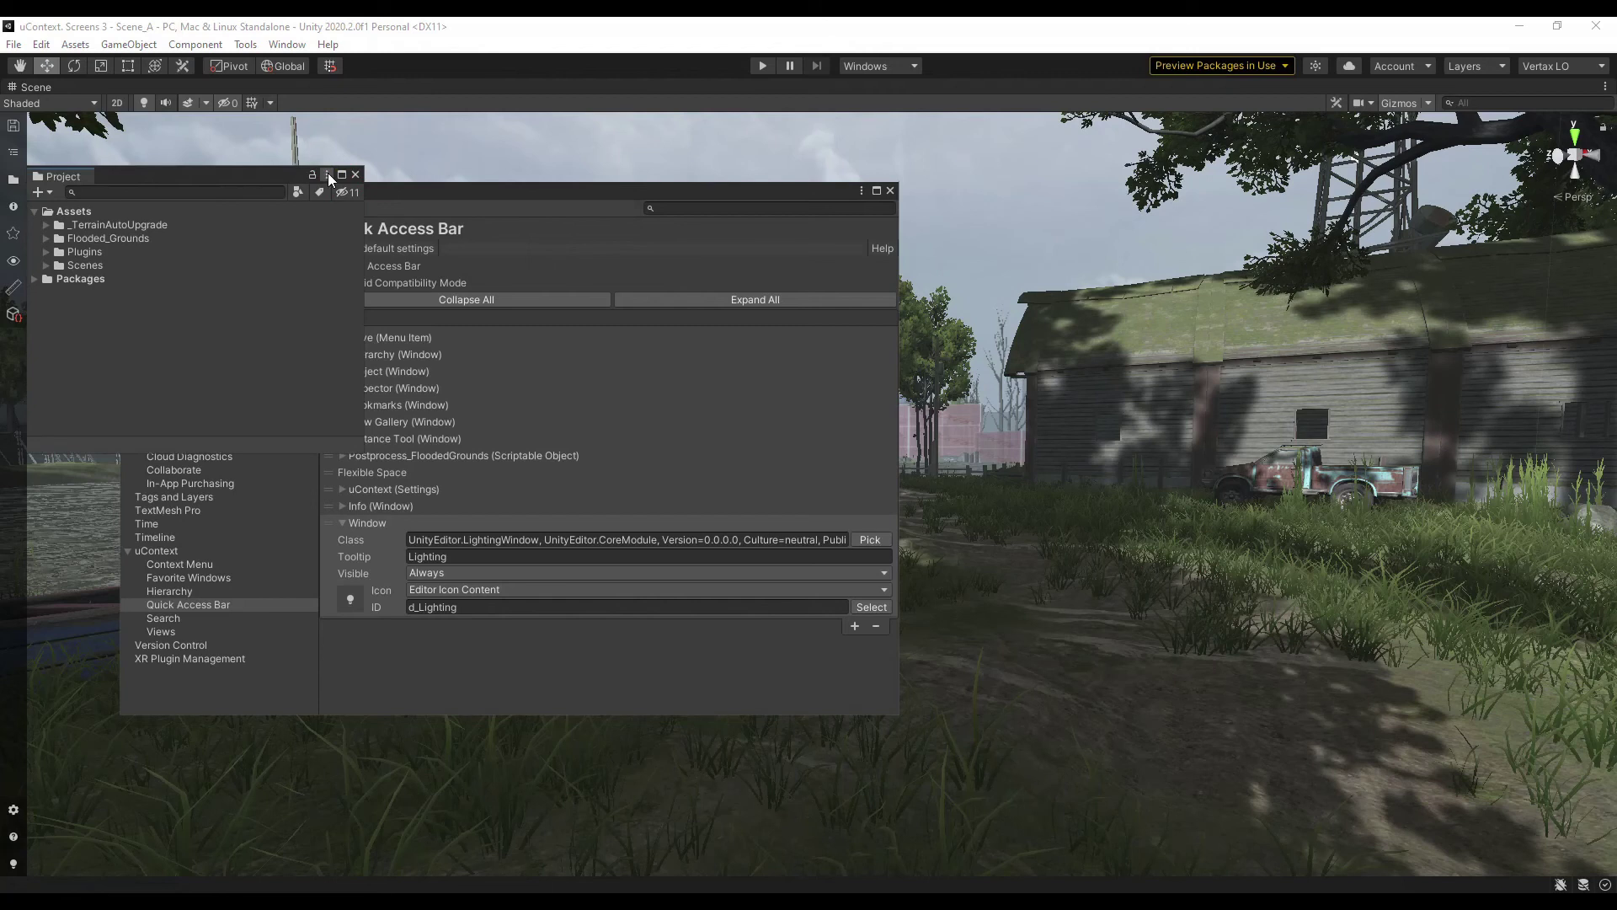
drag(217, 186, 1143, 191)
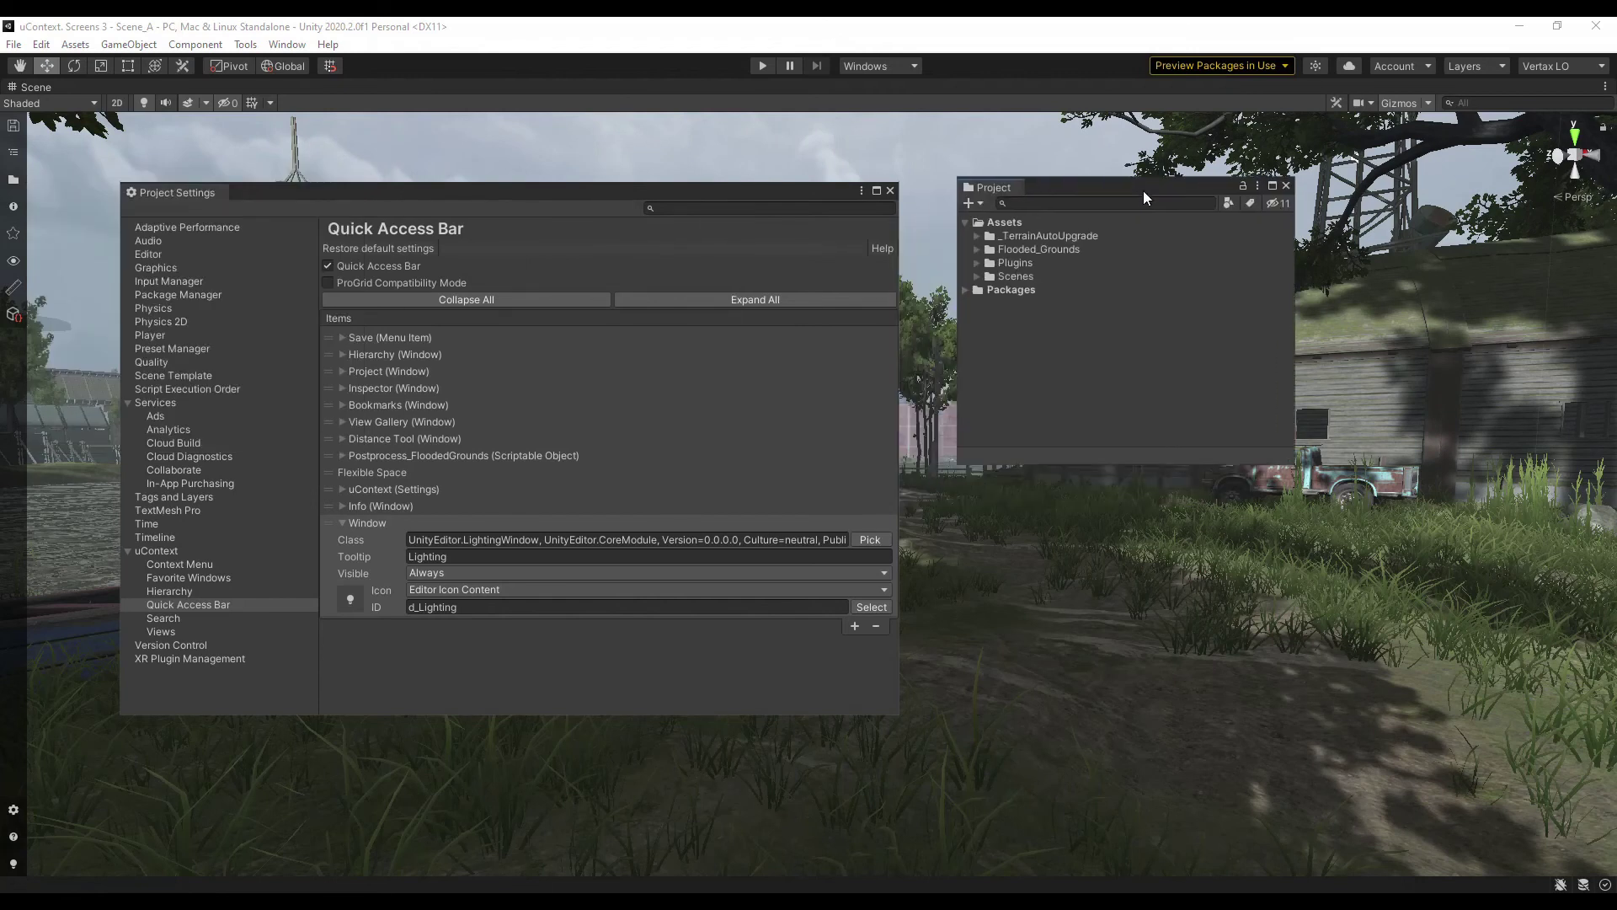
click(12, 153)
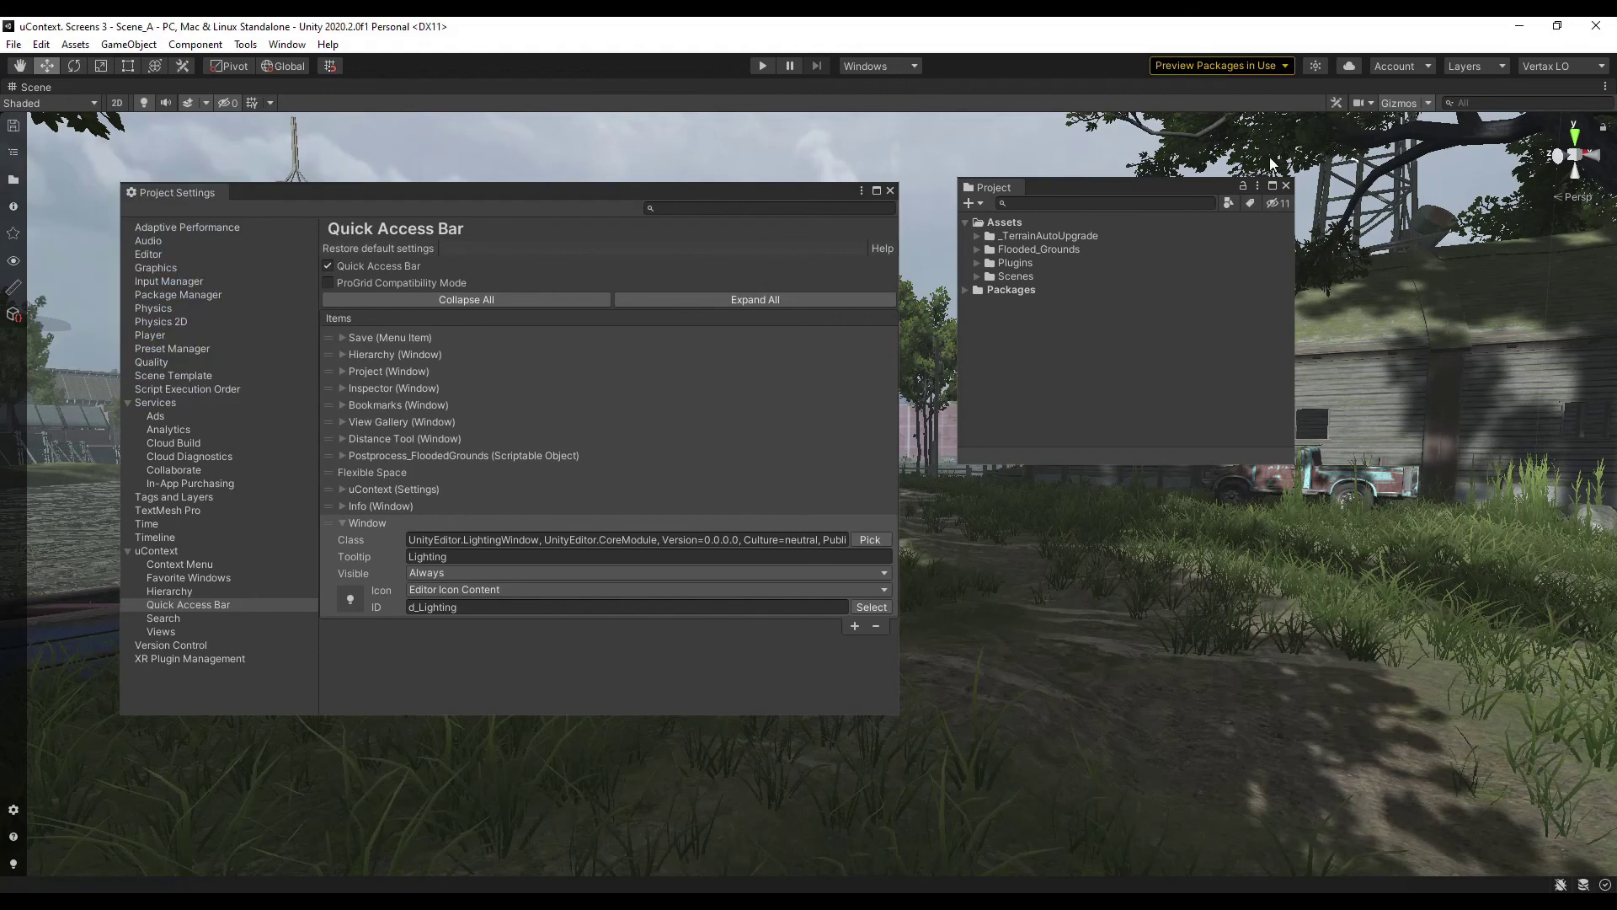
click(1284, 185)
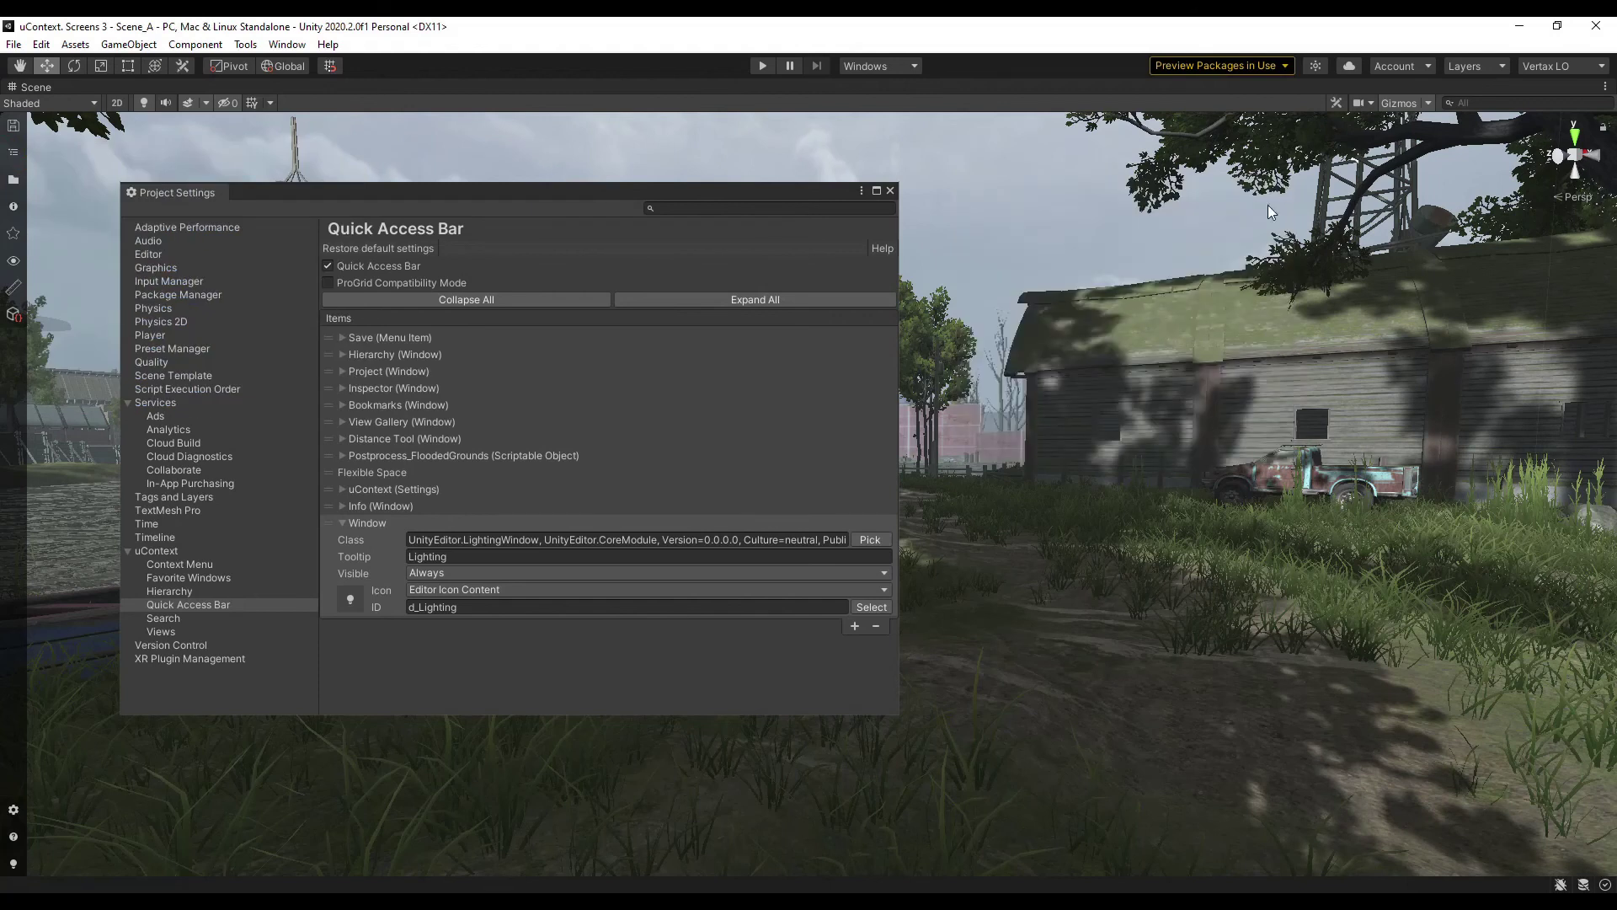
- Add a Scriptable Object item pointing to the CustomMotionVectorDebugProfile profile
click(856, 626)
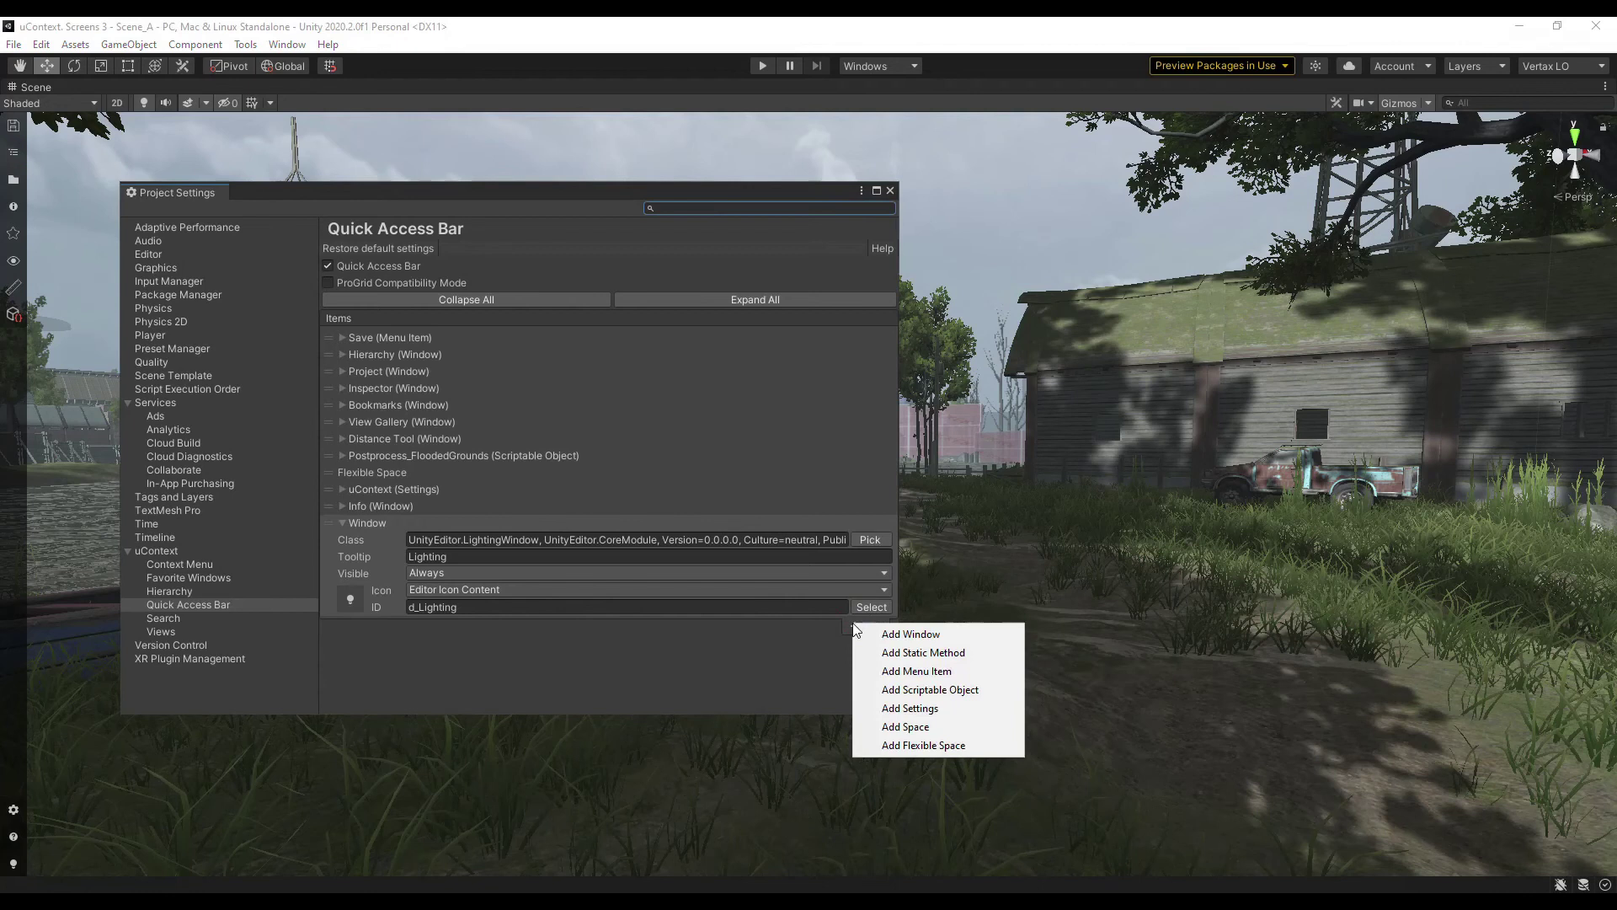
click(920, 686)
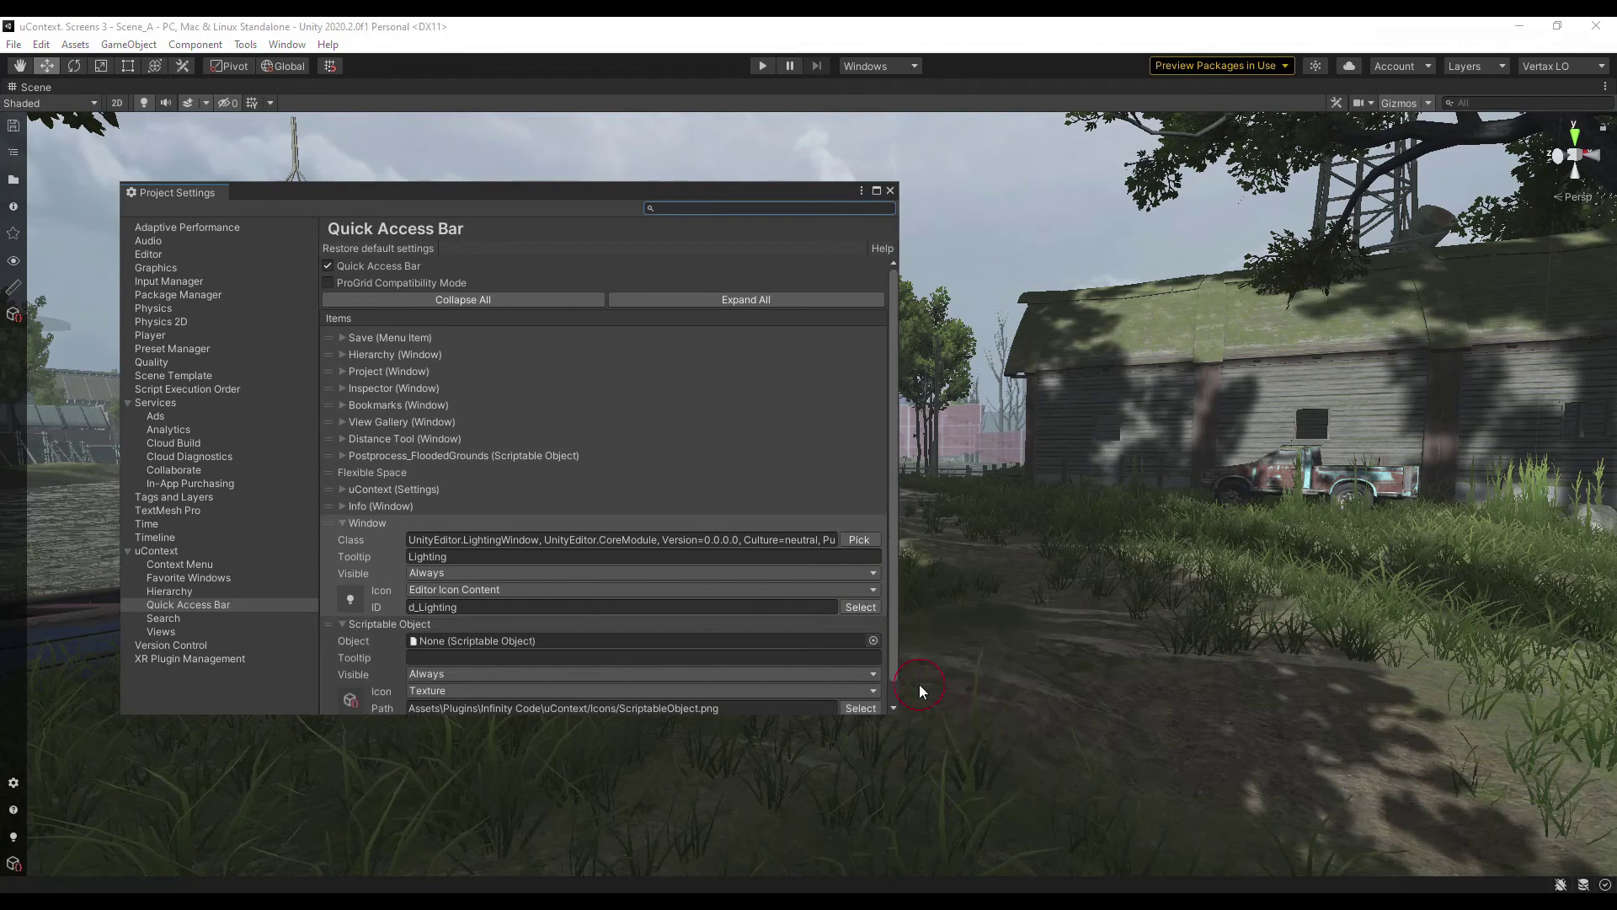
click(876, 637)
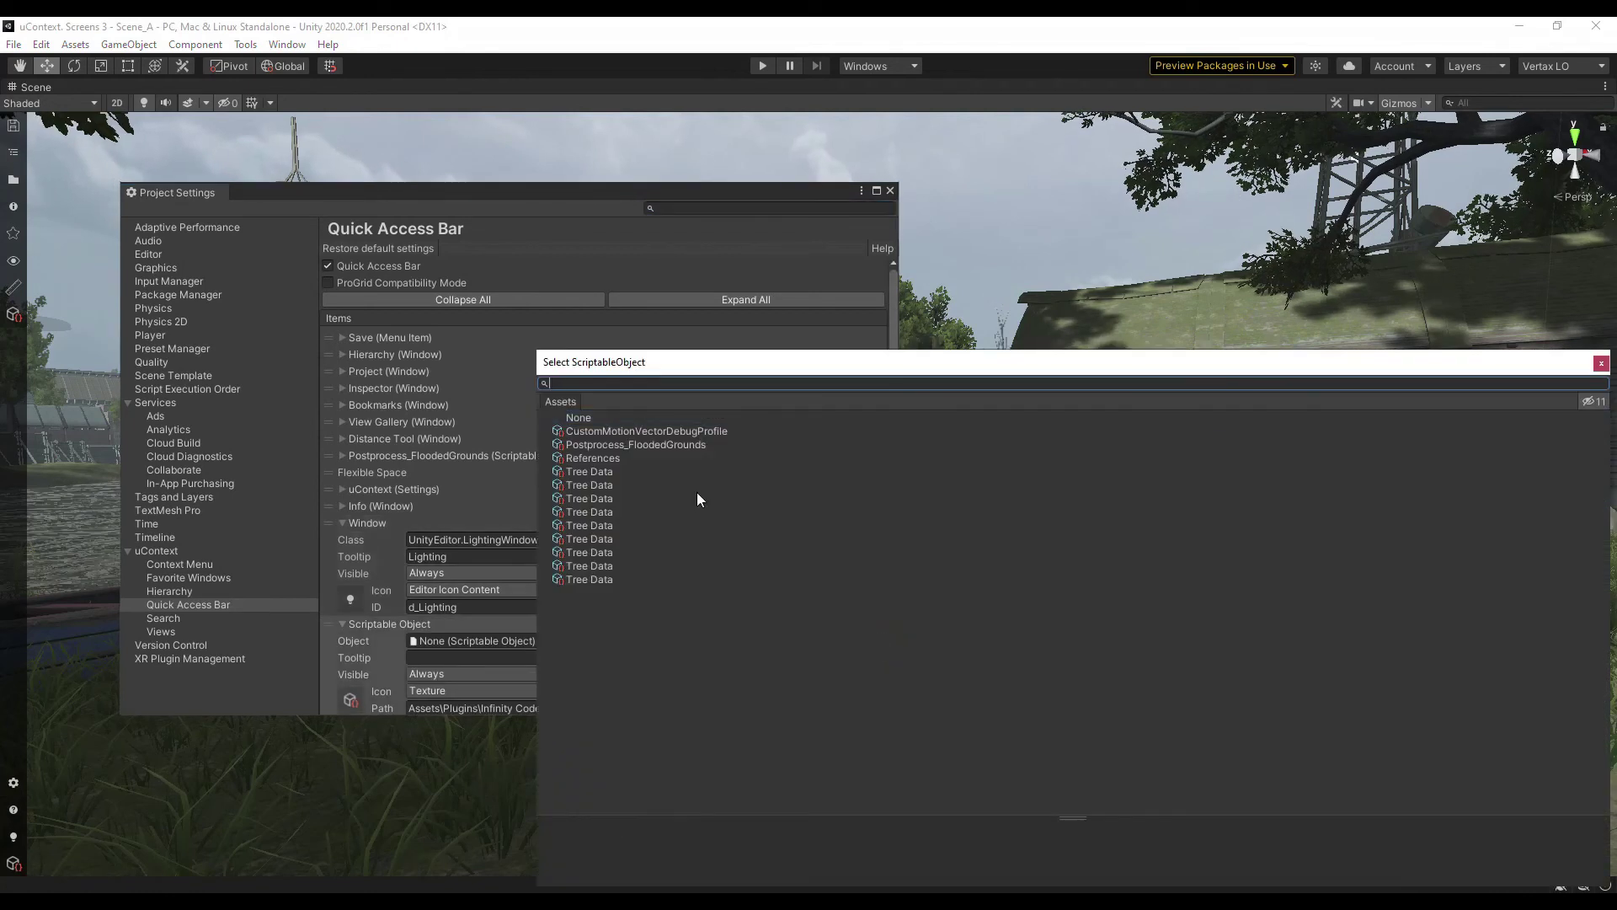
double_click(667, 432)
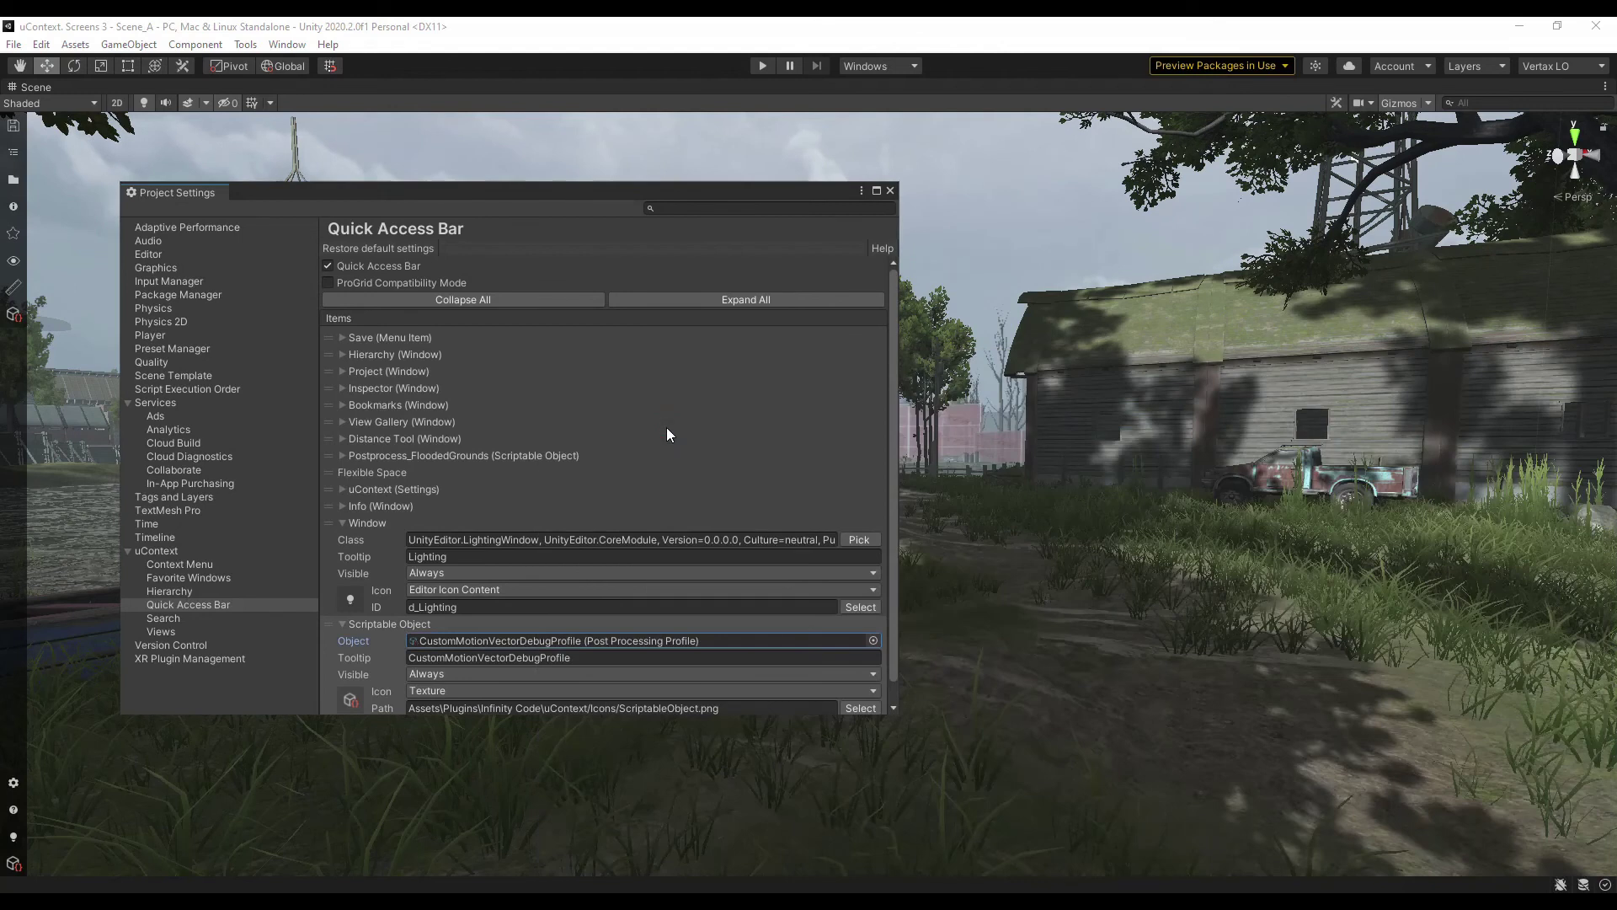
- Test the CustomMotionVectorDebugProfile shortcut, then close its preview popup
click(15, 863)
scroll(196, 733, down, 3)
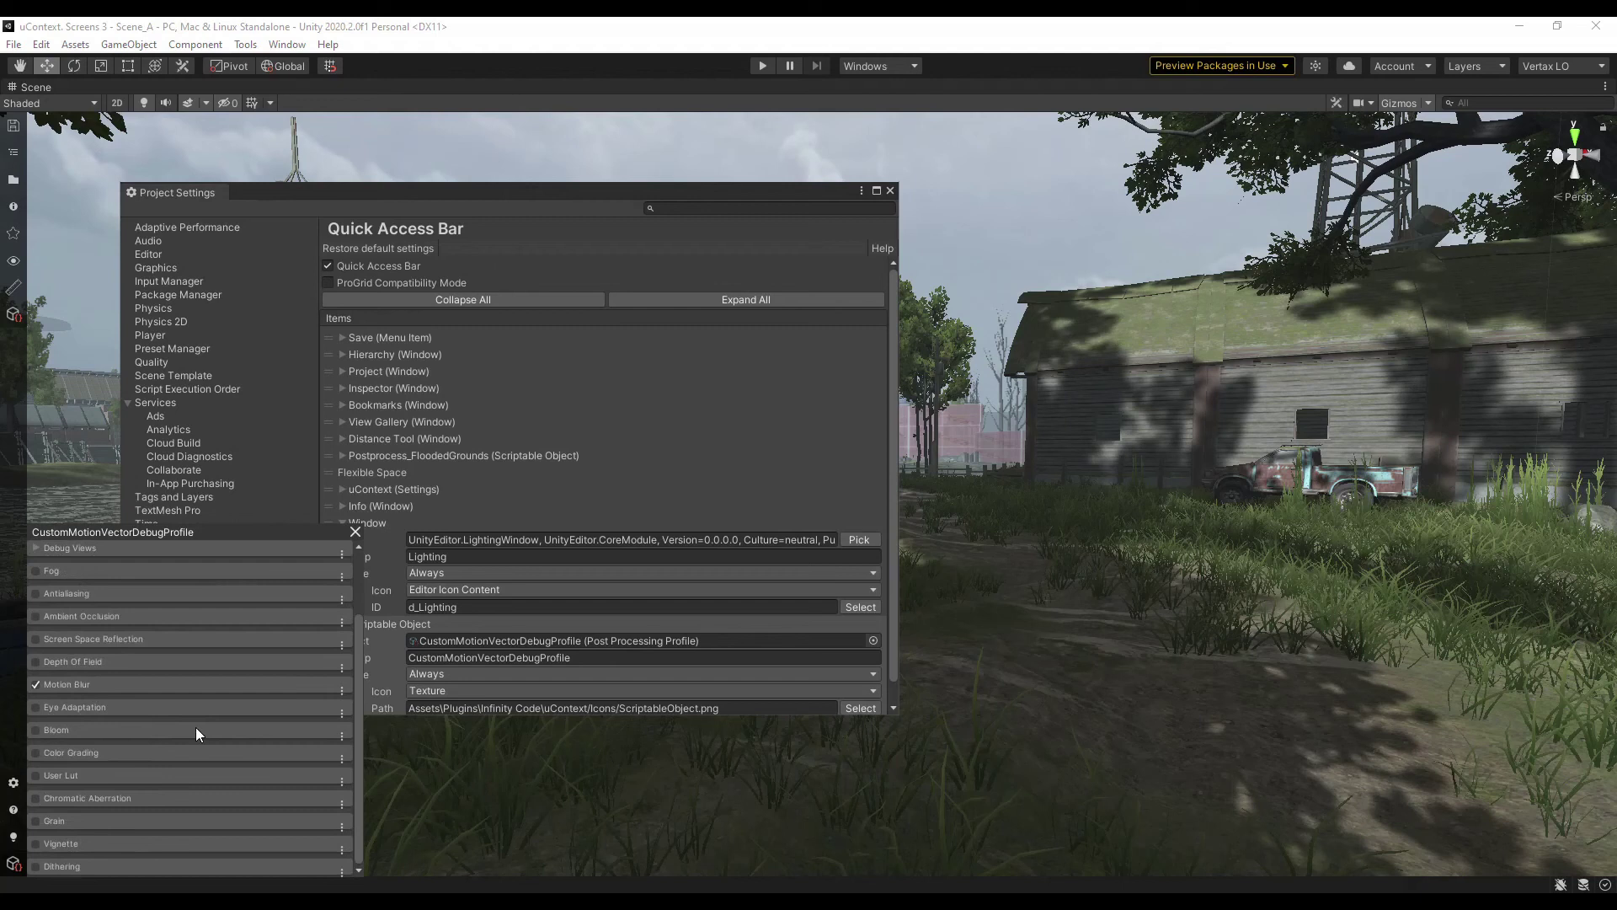
scroll(197, 729, up, 3)
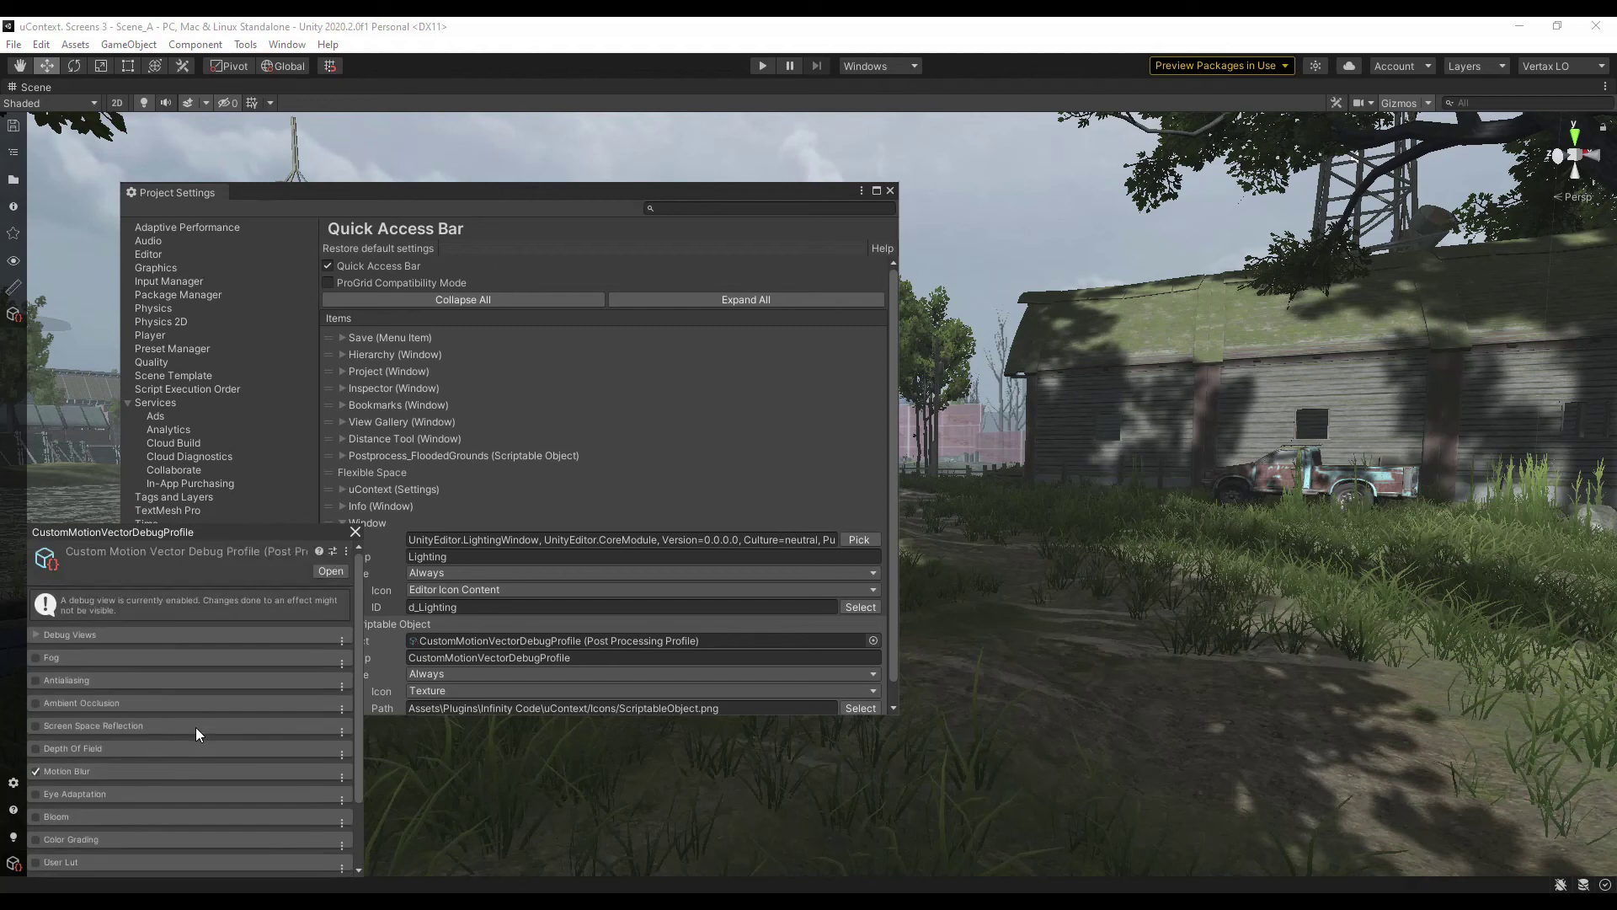
click(354, 533)
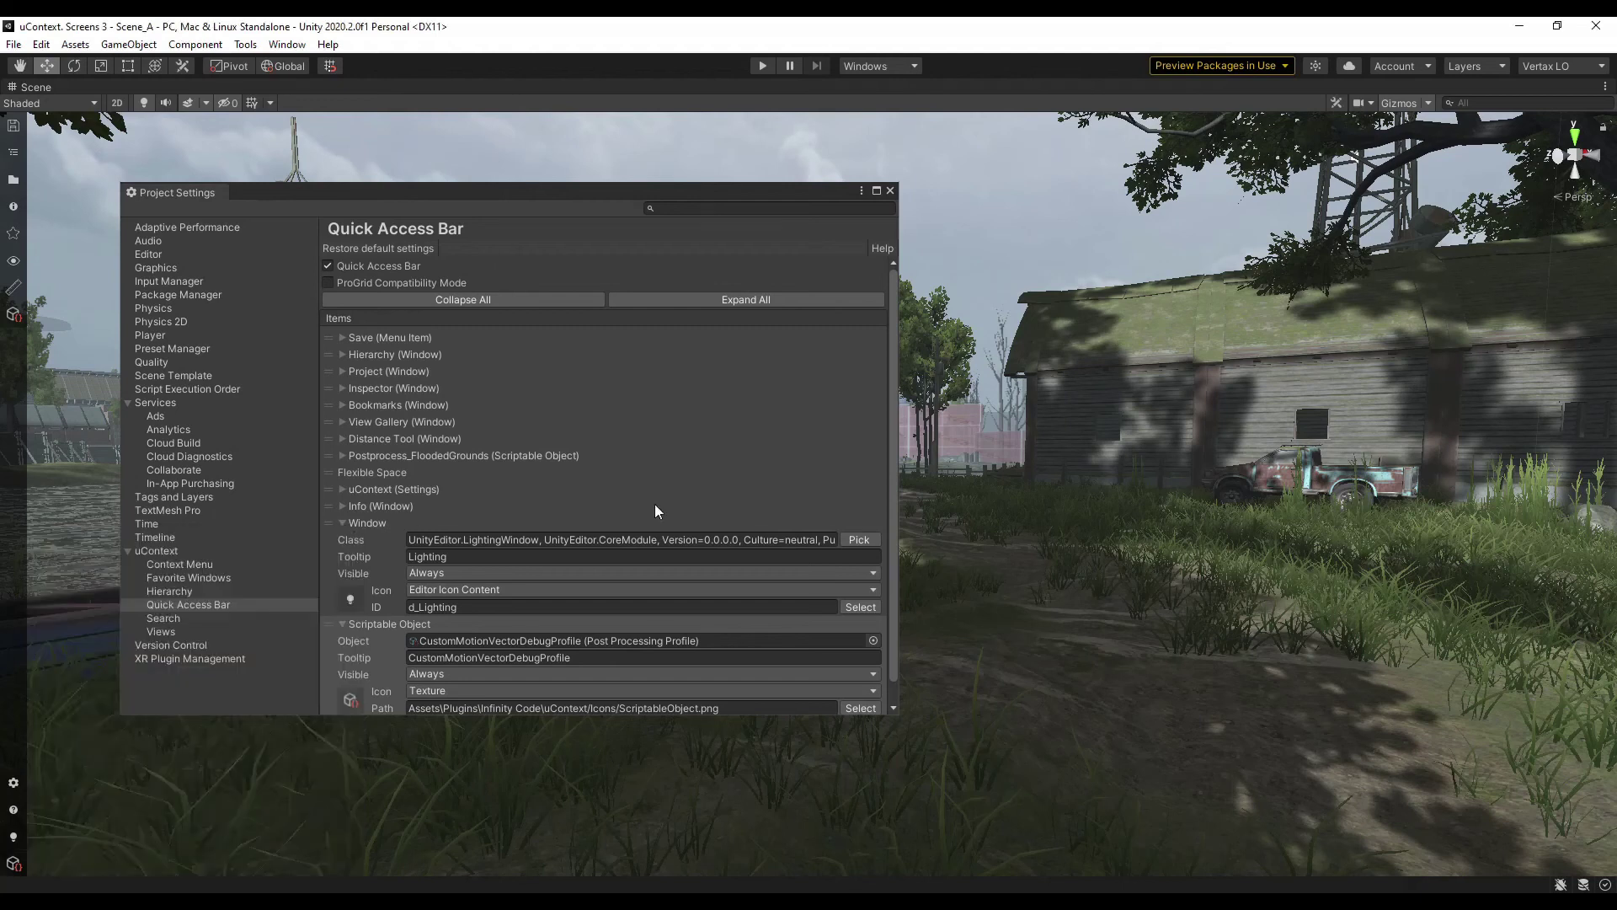
scroll(654, 503, down, 1)
- Add a Settings item whose path is Preferences > ProGrids
click(844, 705)
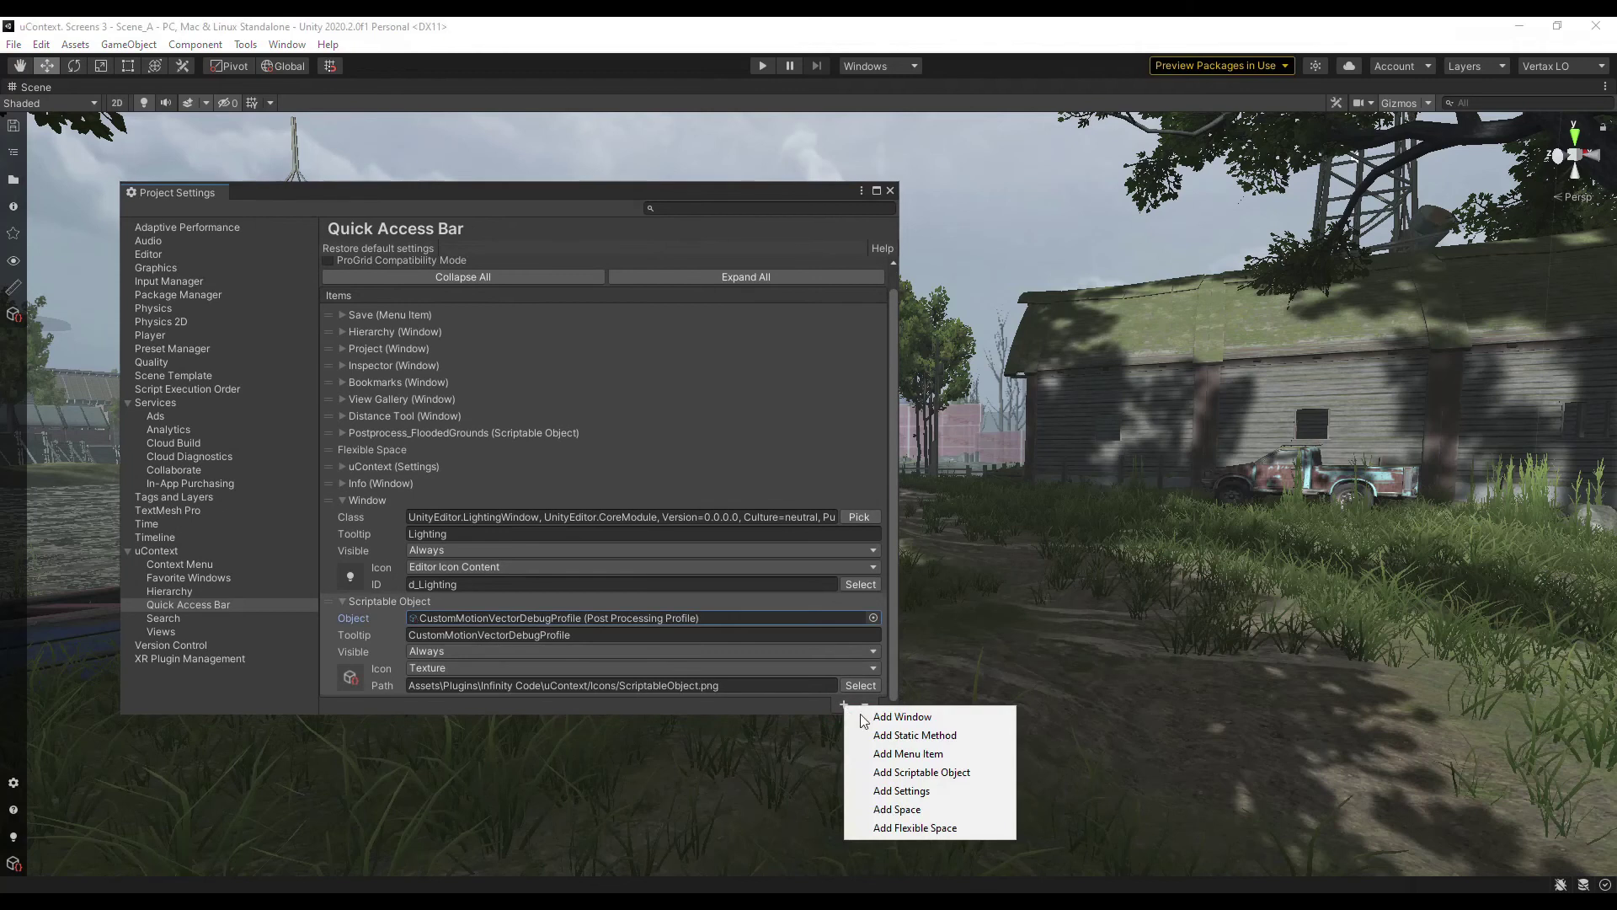
click(918, 790)
scroll(831, 696, down, 3)
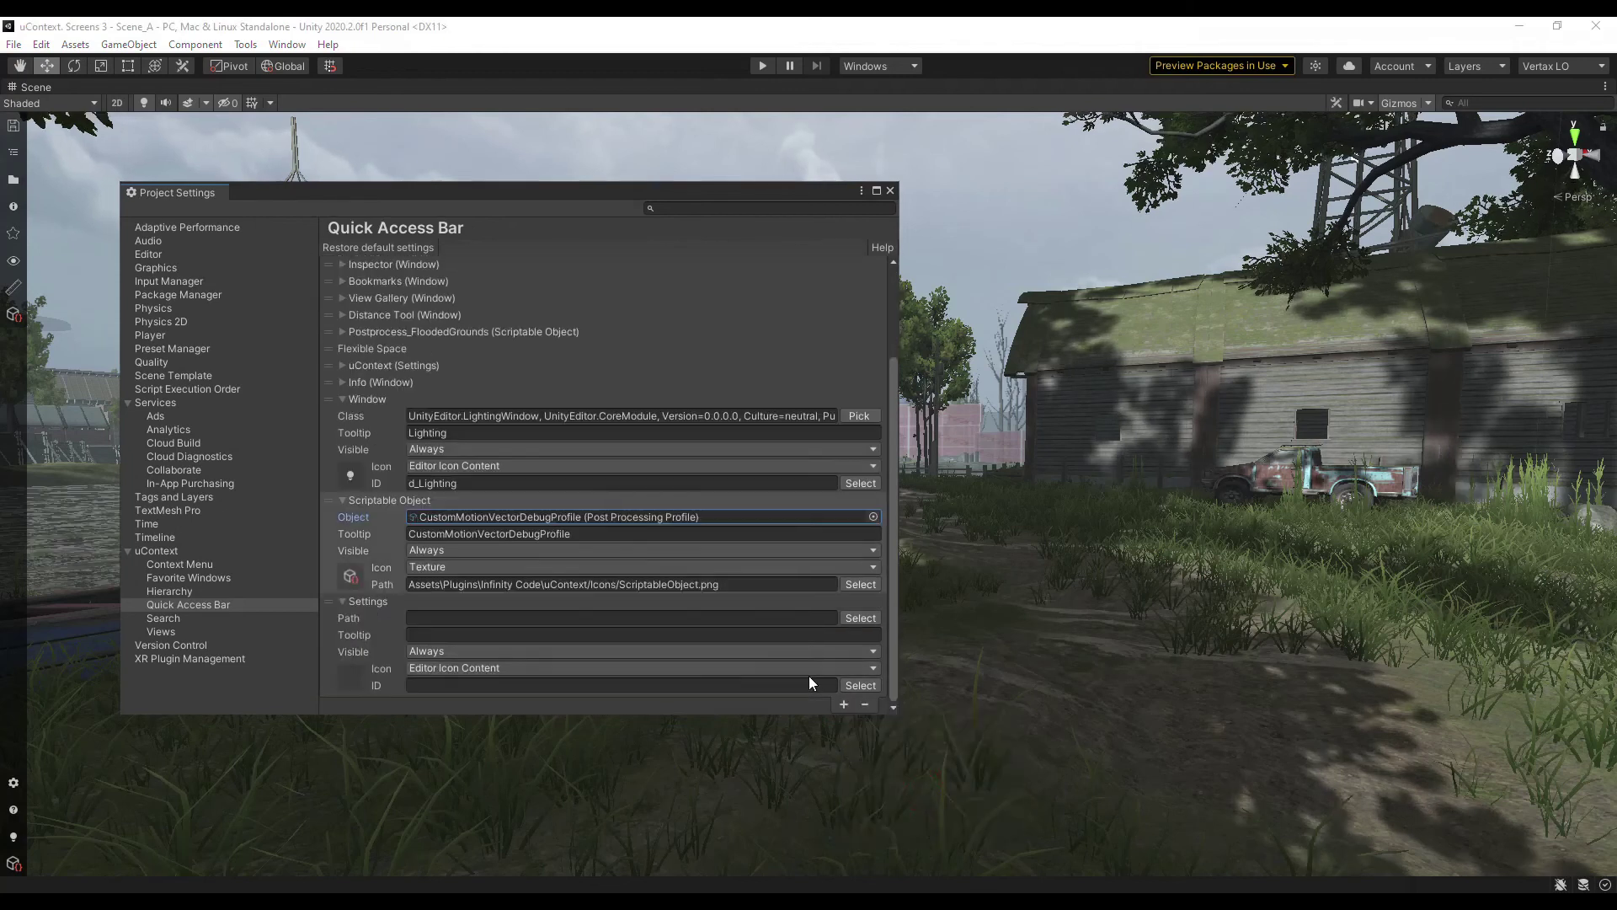
click(858, 619)
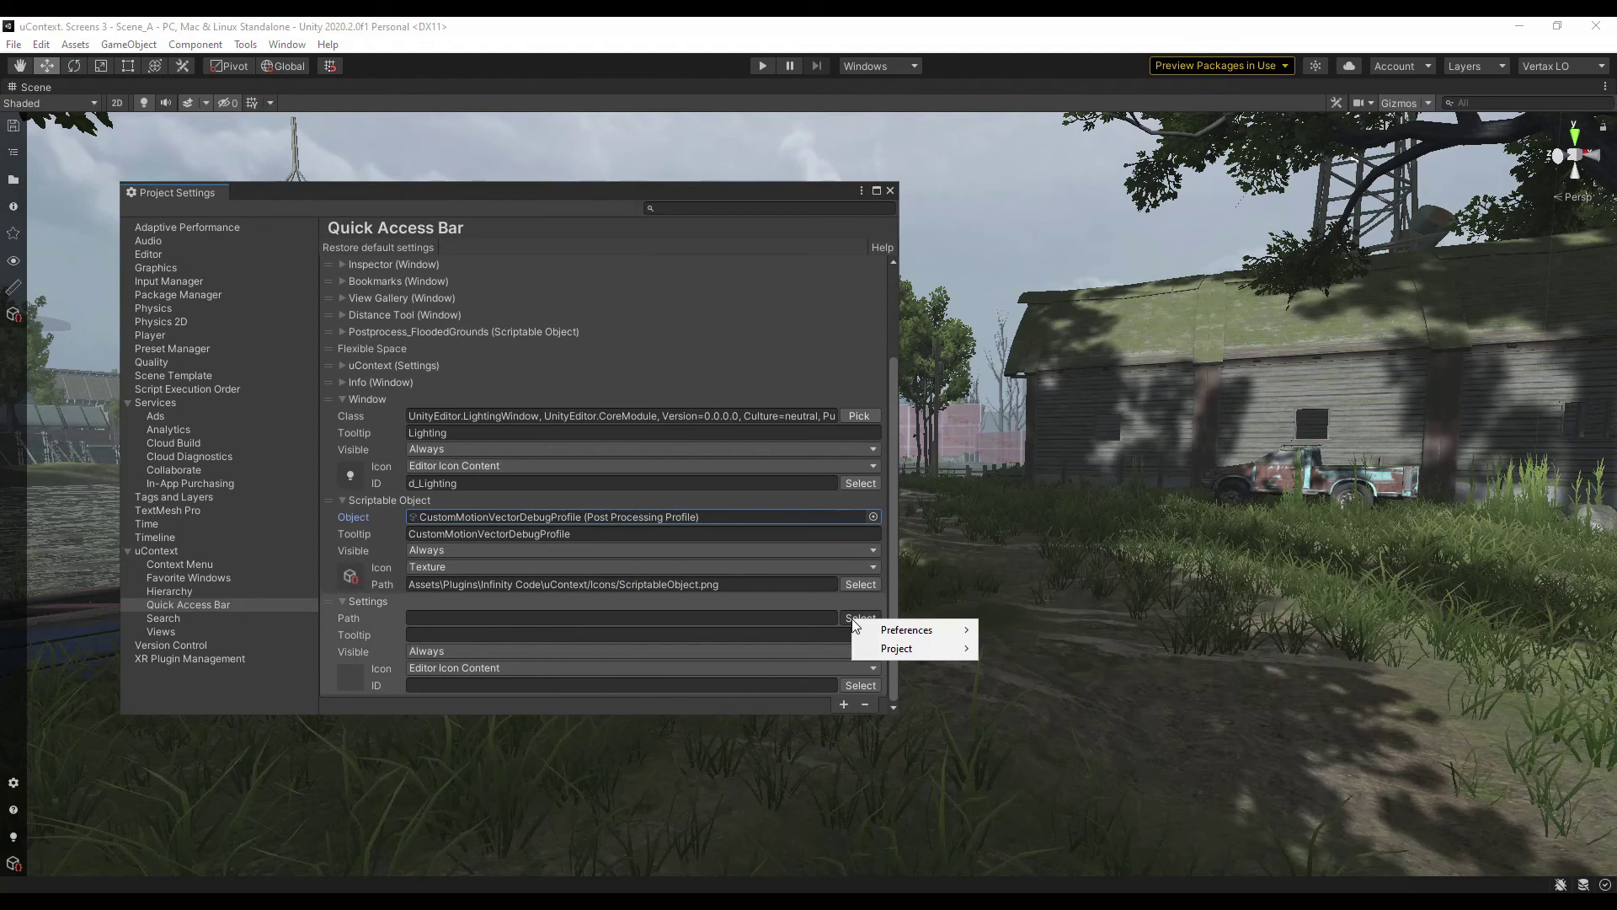
mouse_move(873, 630)
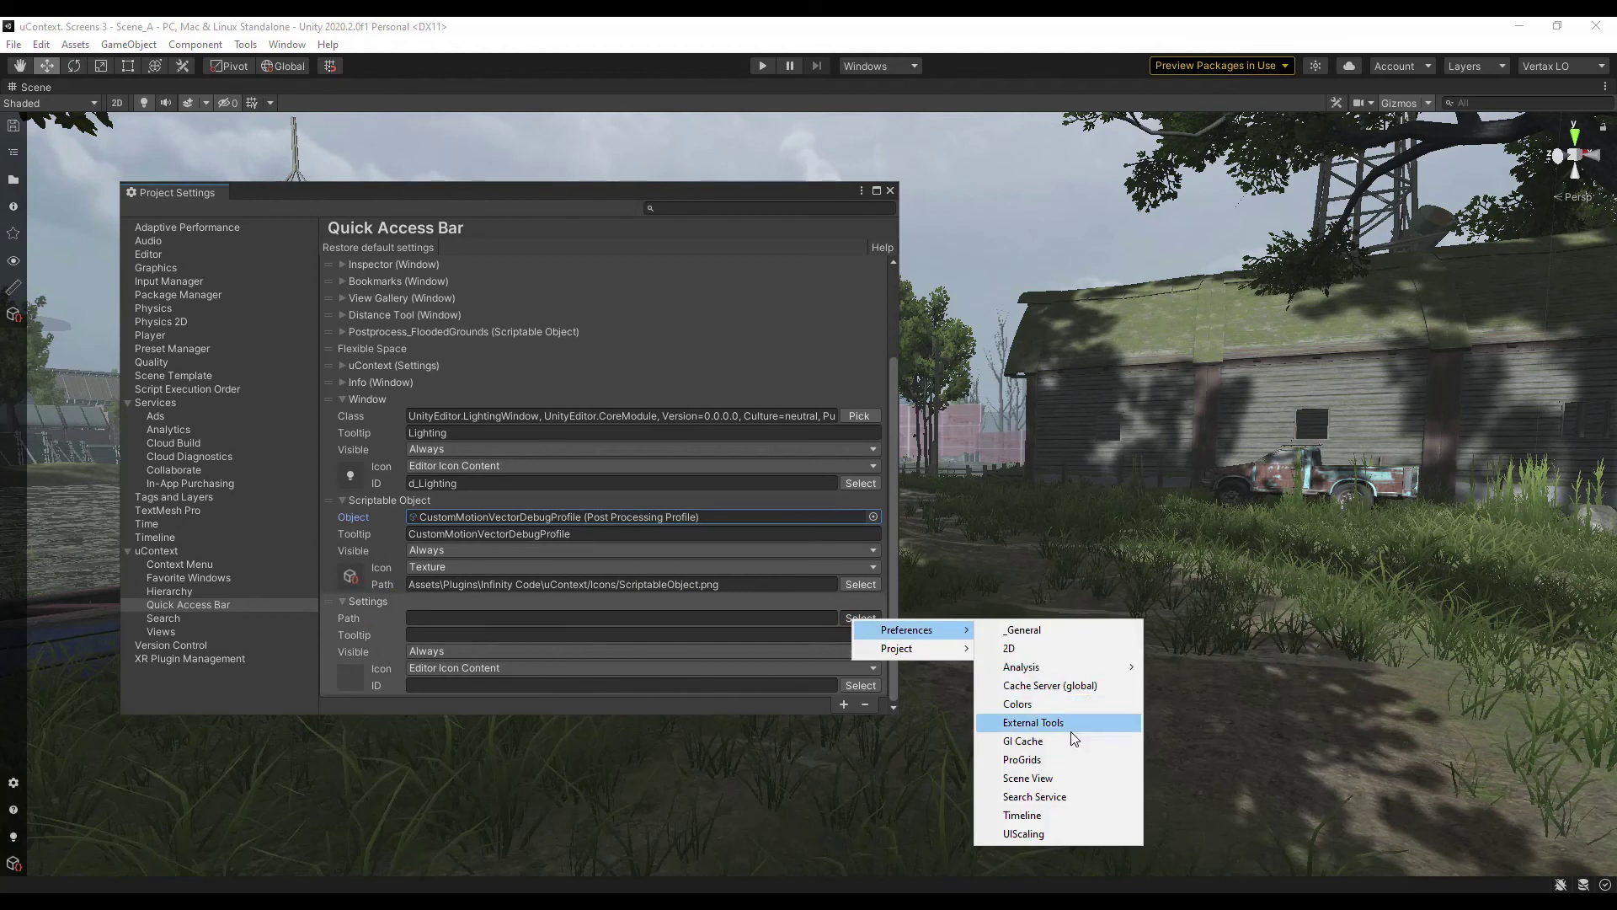
click(1054, 762)
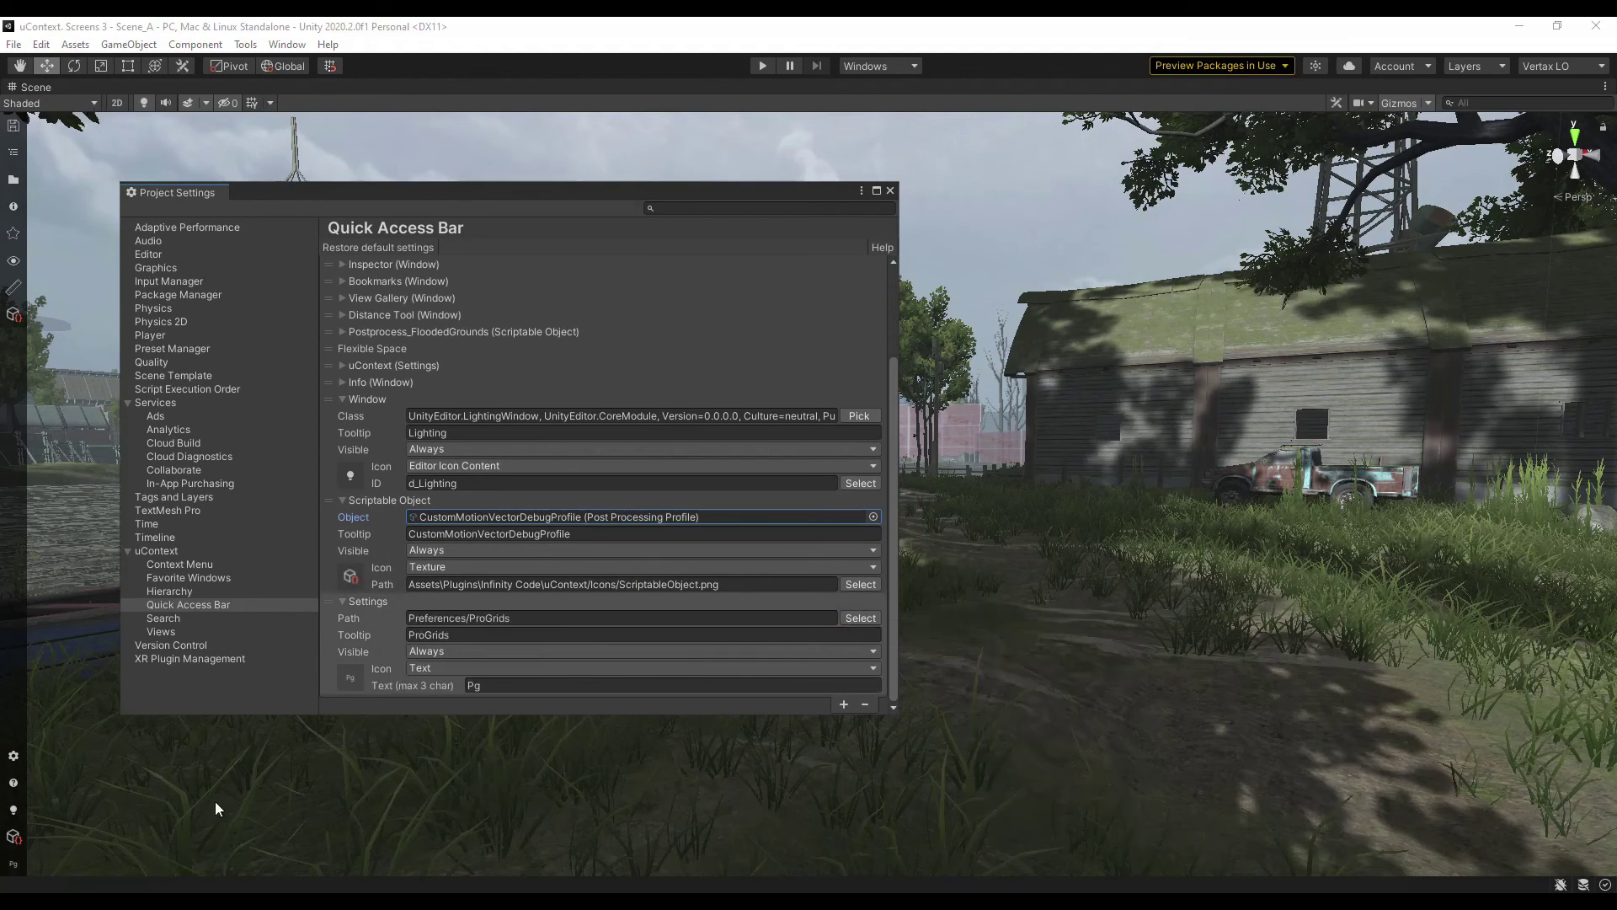
- Test the new Pg button, then close the ProGrids preferences
click(12, 864)
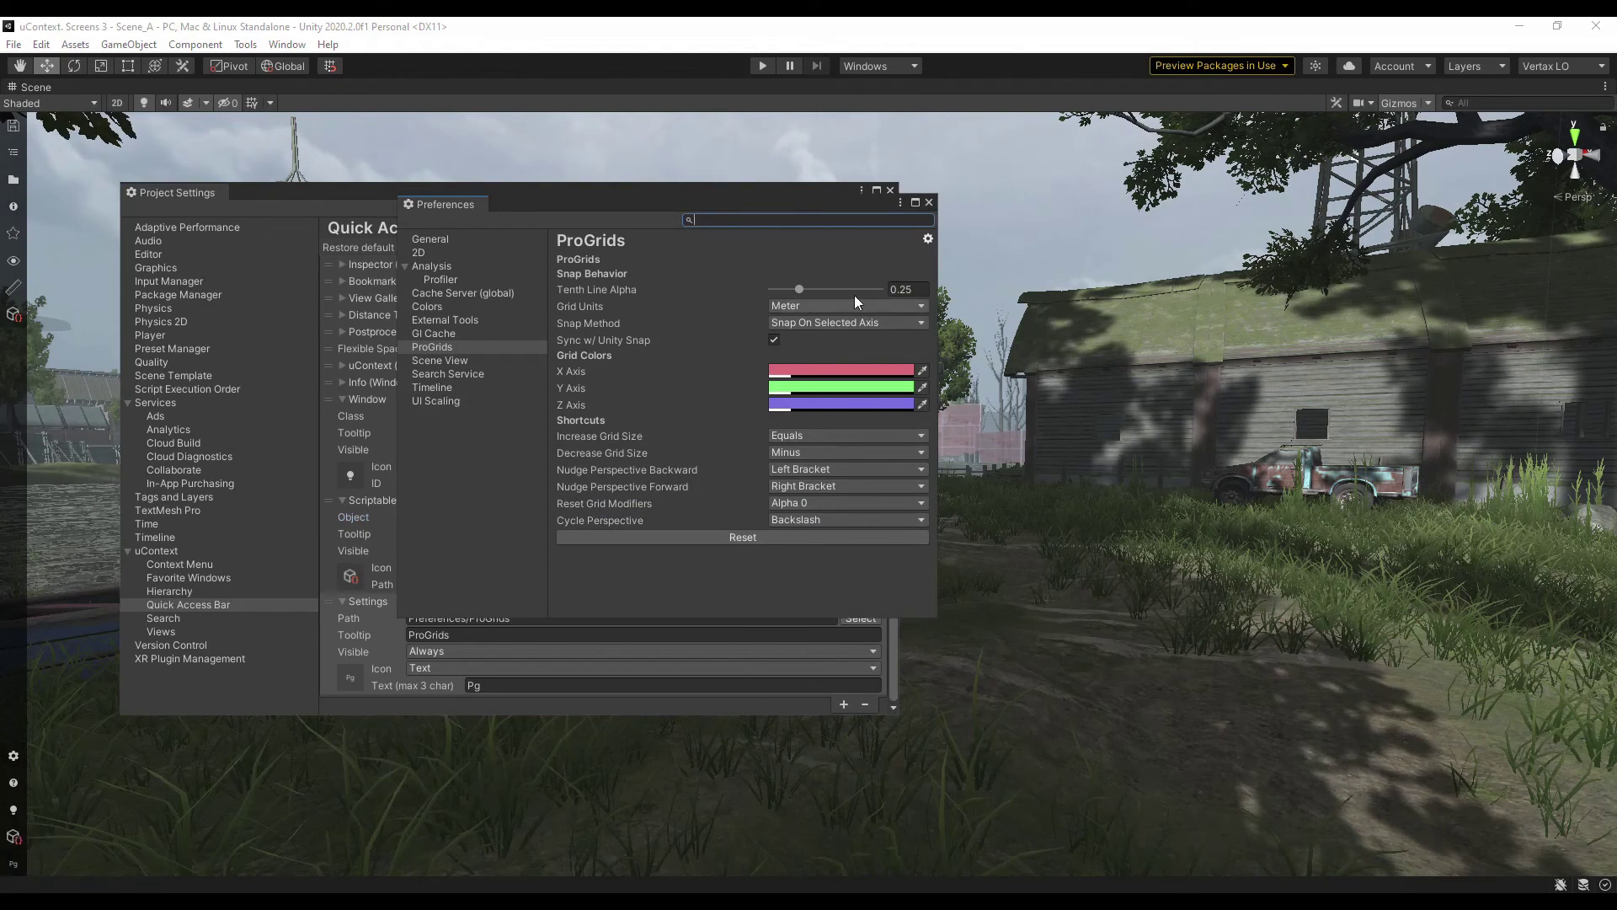
click(929, 203)
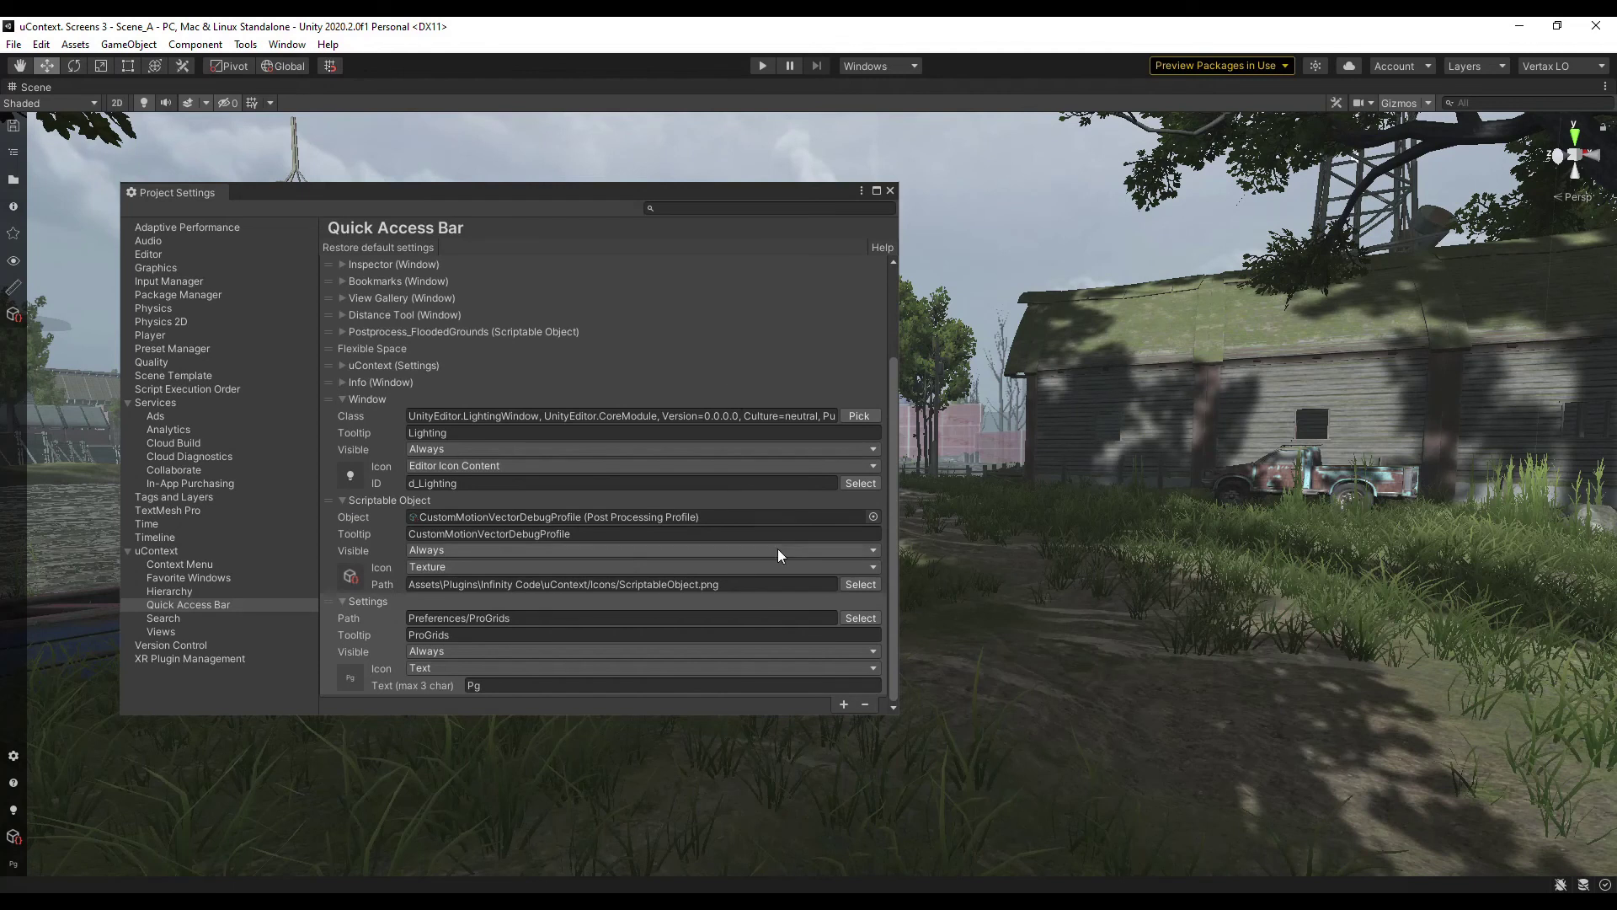
click(843, 704)
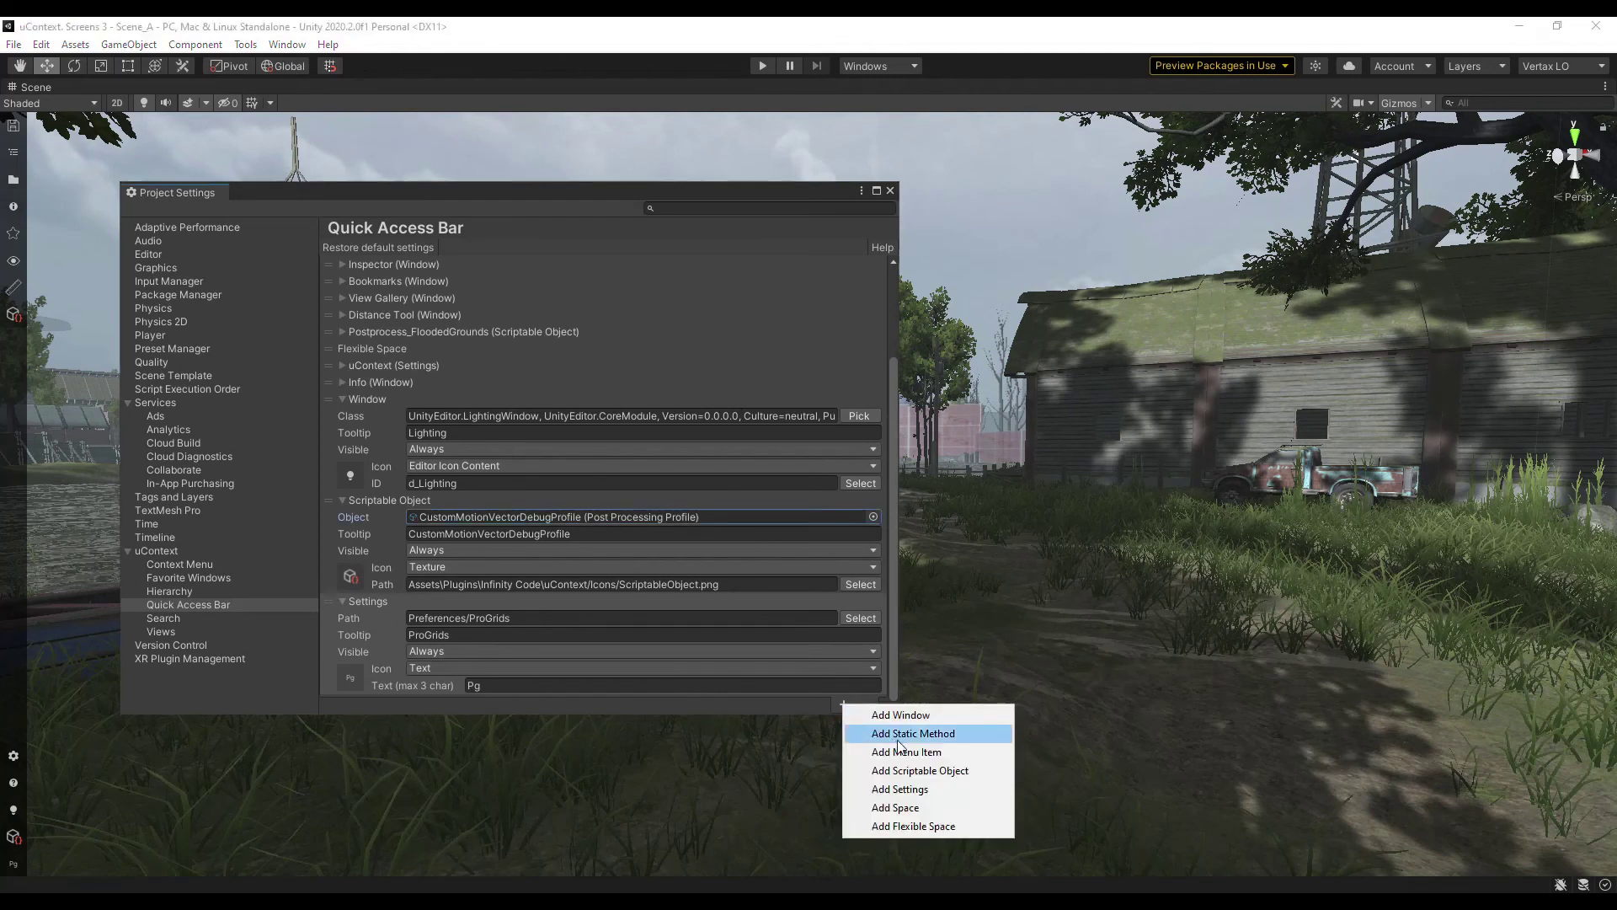
- Add a Menu Item set to File > Build Settings..., test the Bs button, then close Build Settings
click(897, 746)
scroll(791, 674, down, 3)
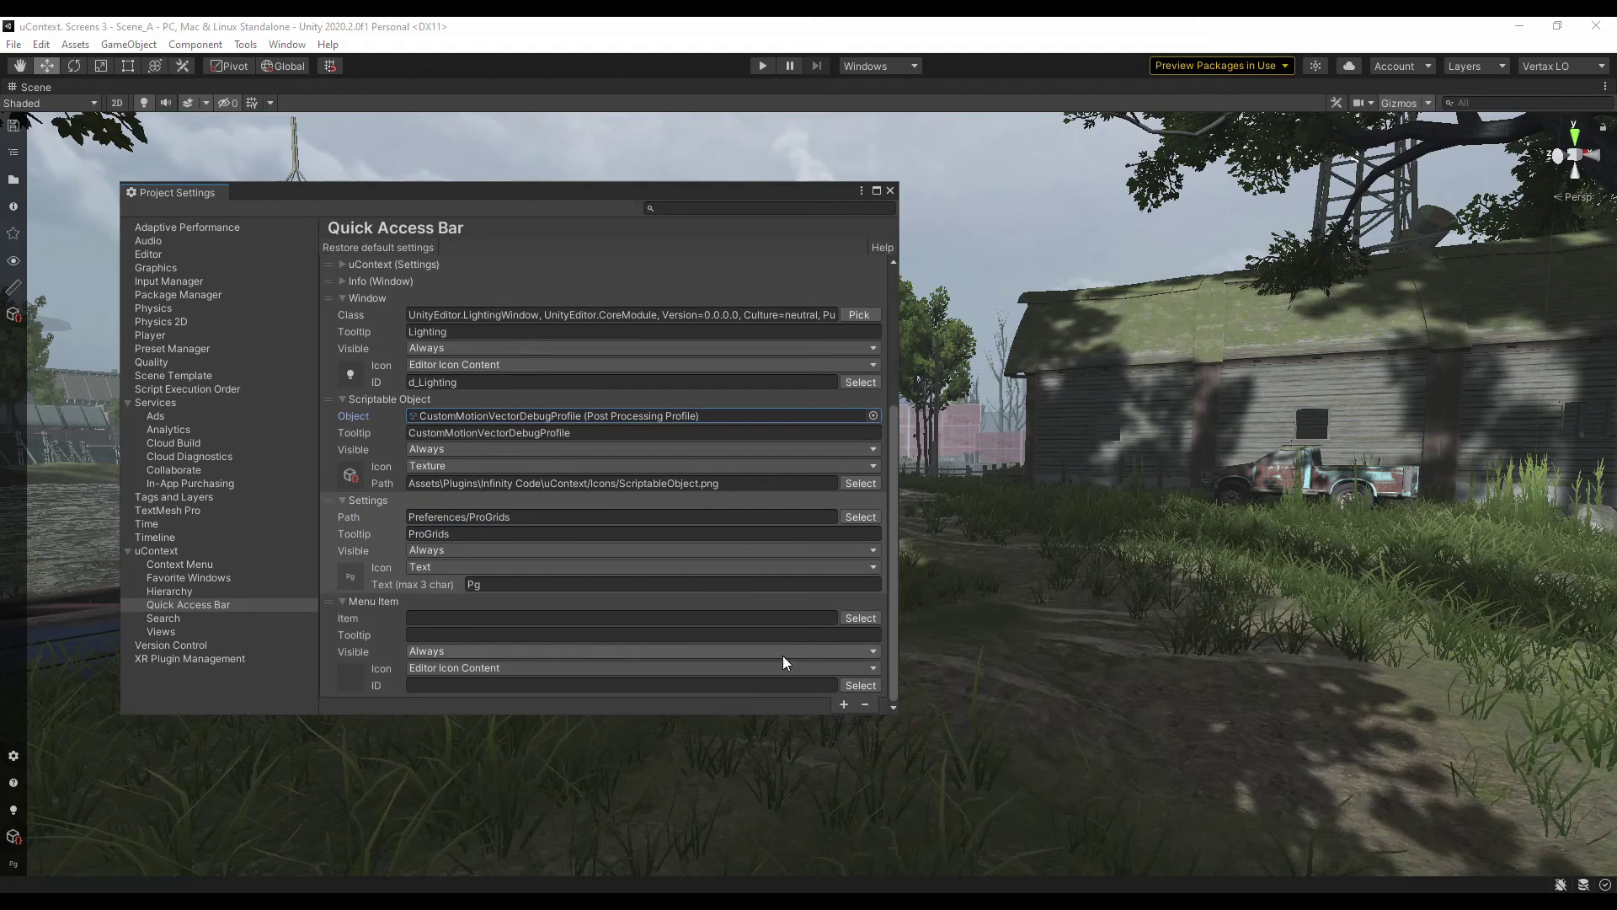
click(855, 621)
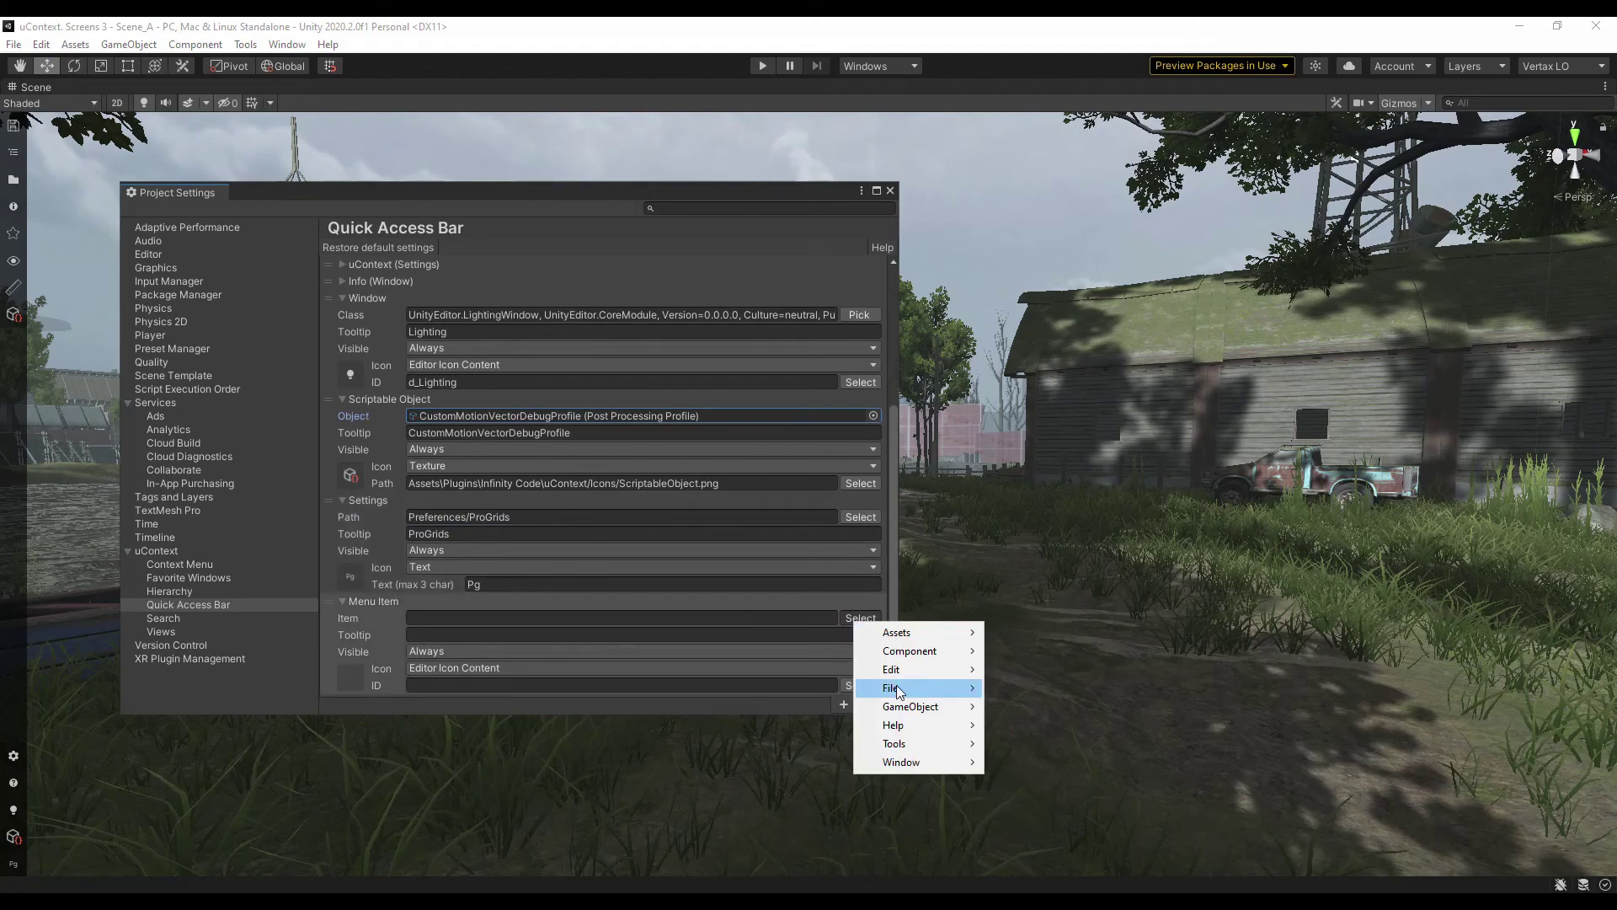
mouse_move(892, 688)
click(1036, 707)
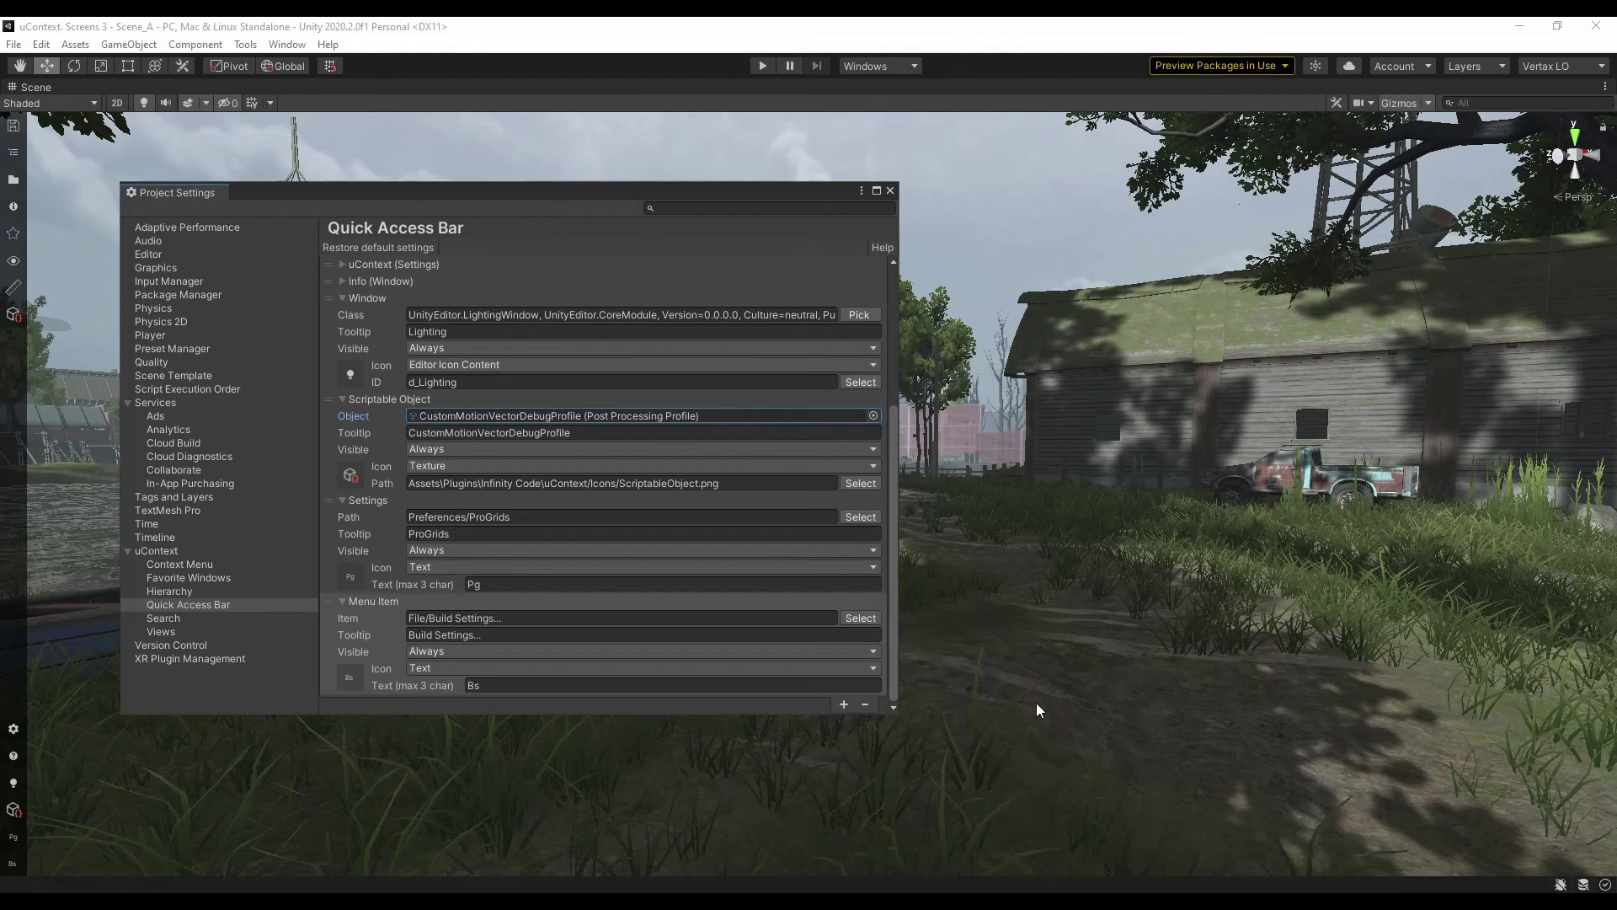
click(13, 861)
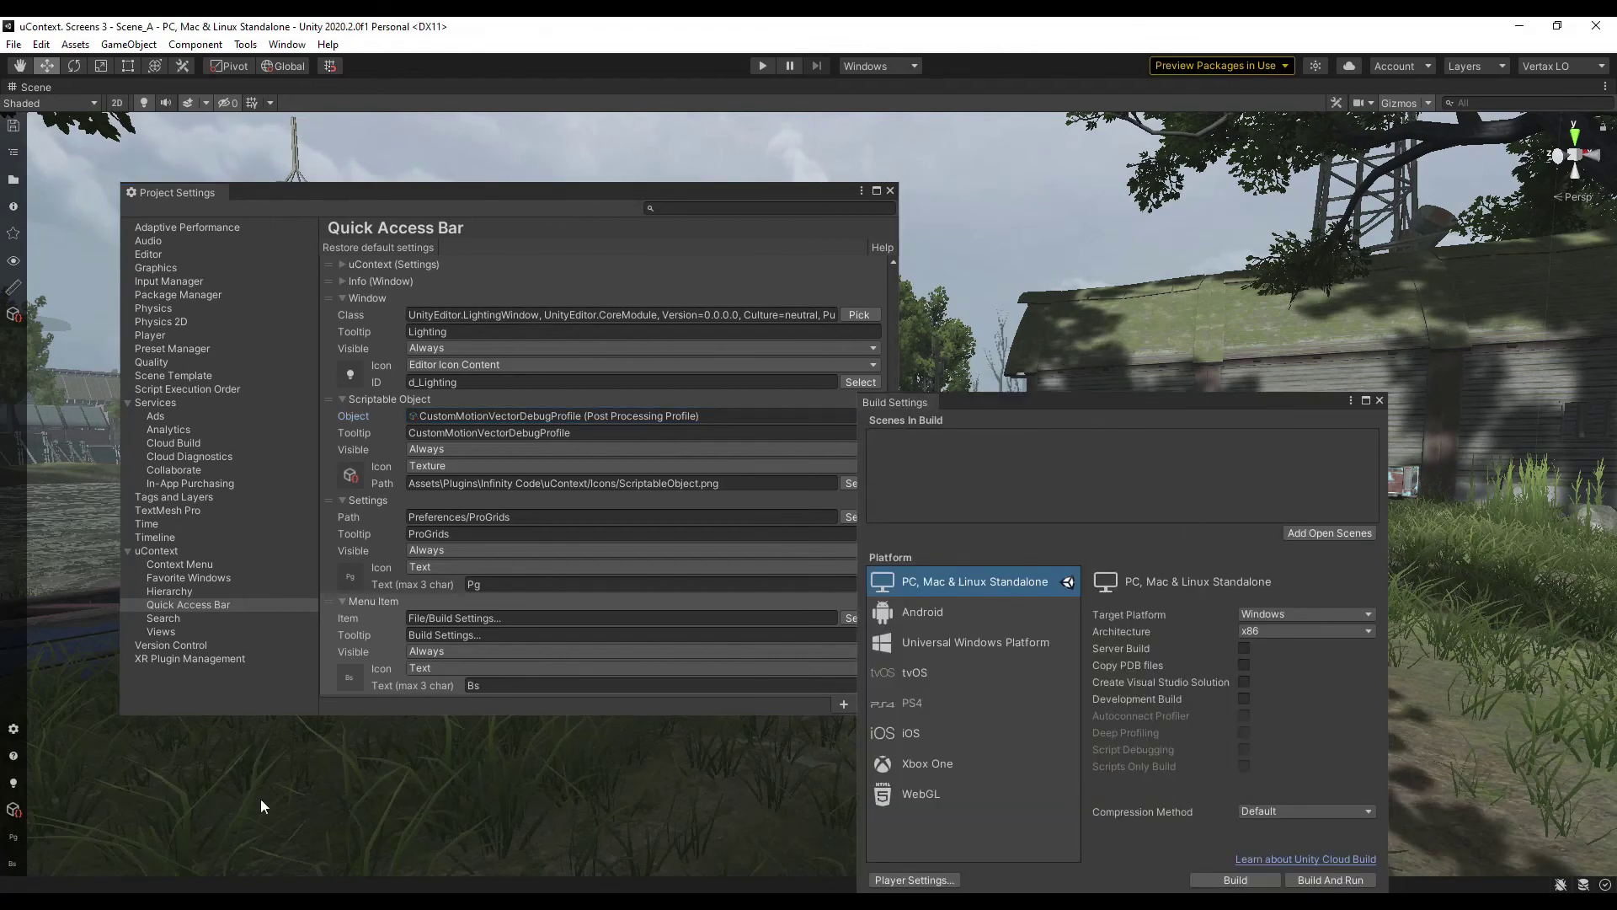
click(1379, 401)
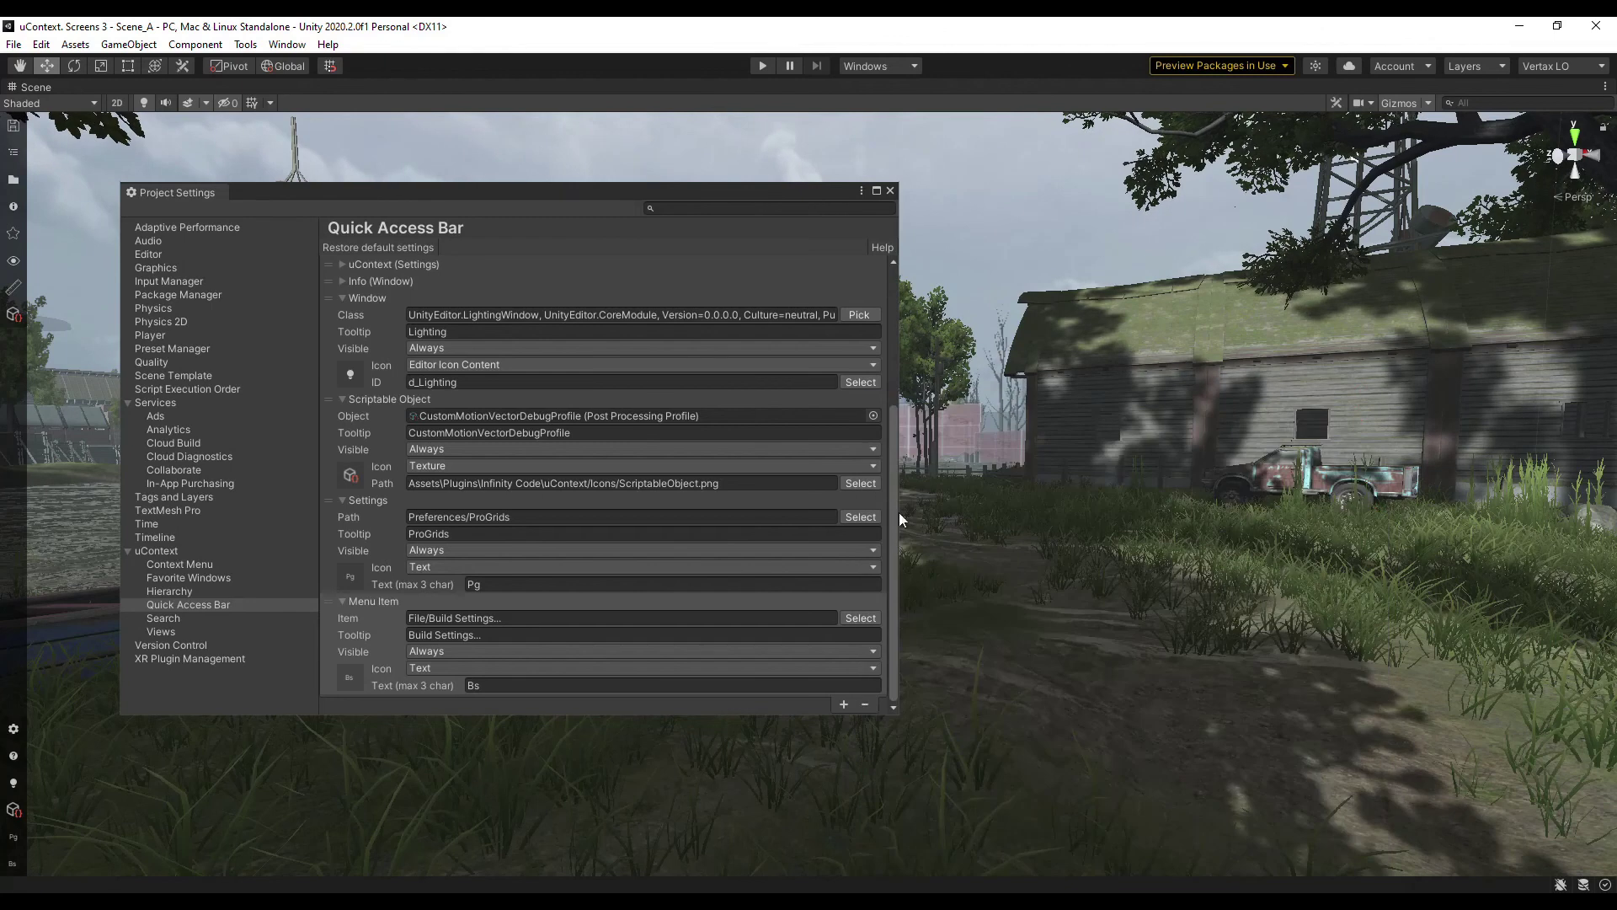
- Add a Static Method item using the Welcome class and its OpenWindow method
click(843, 704)
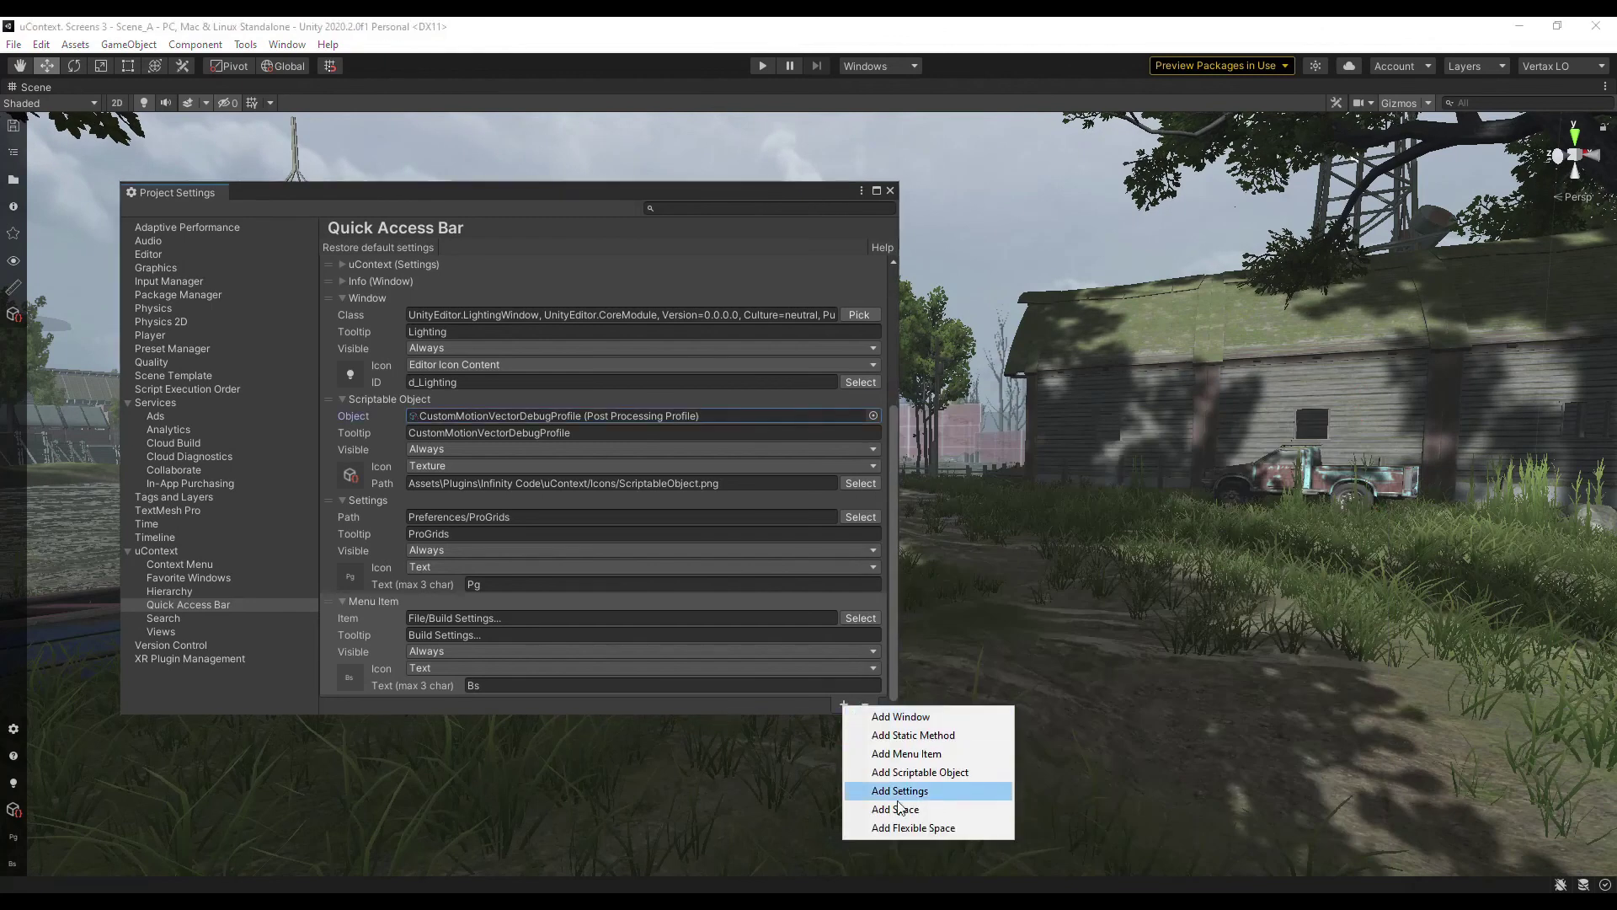
click(893, 734)
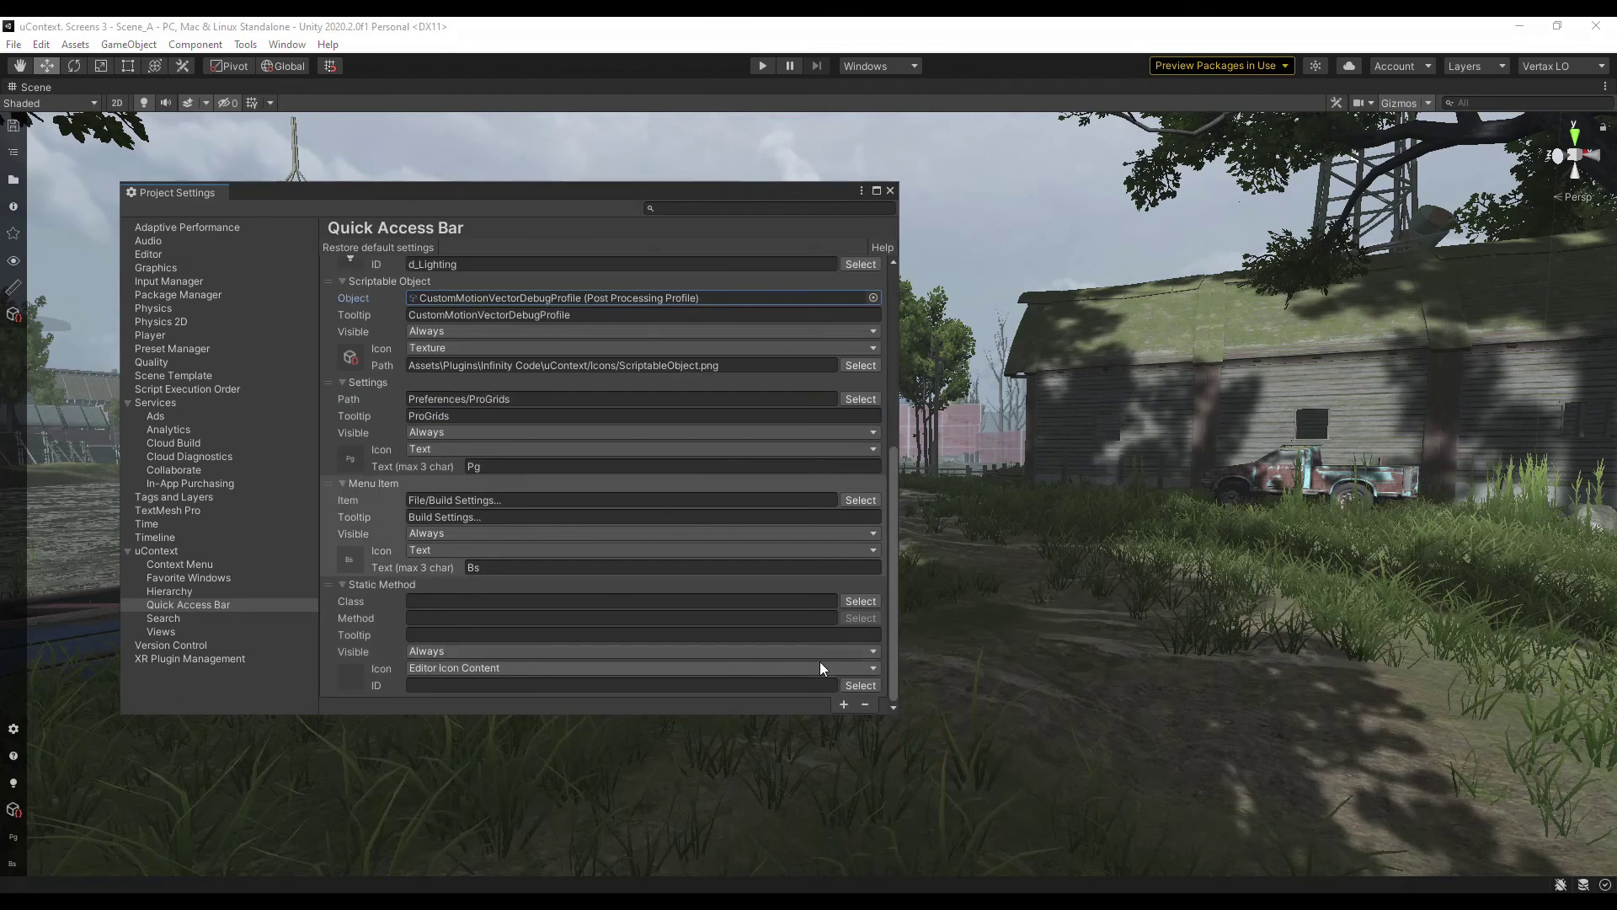
click(862, 602)
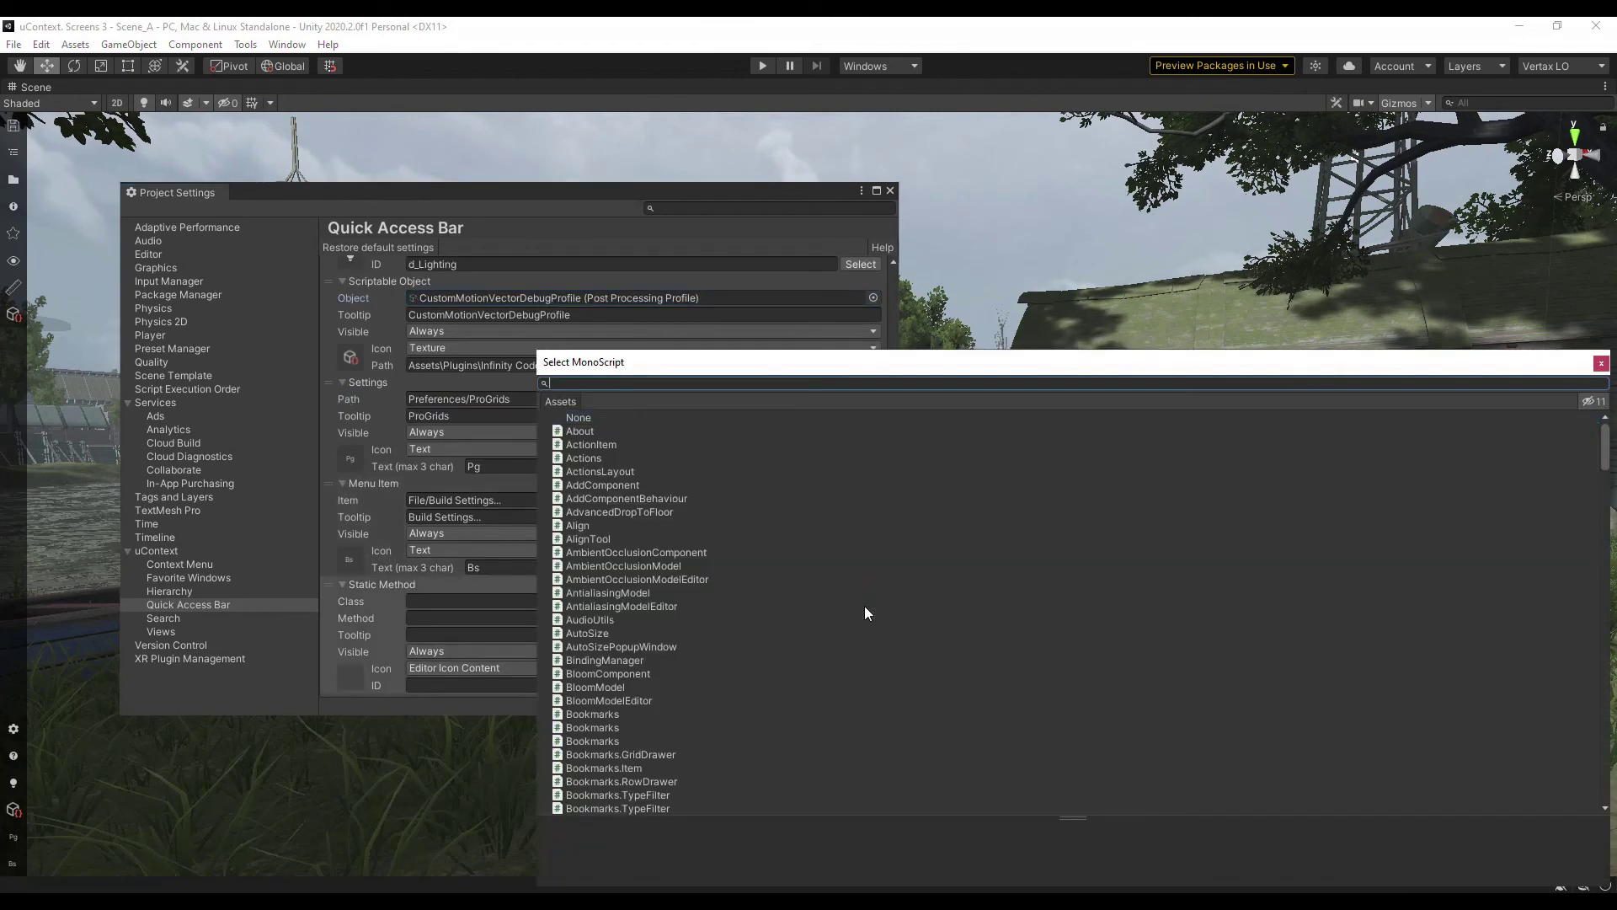
text(welco)
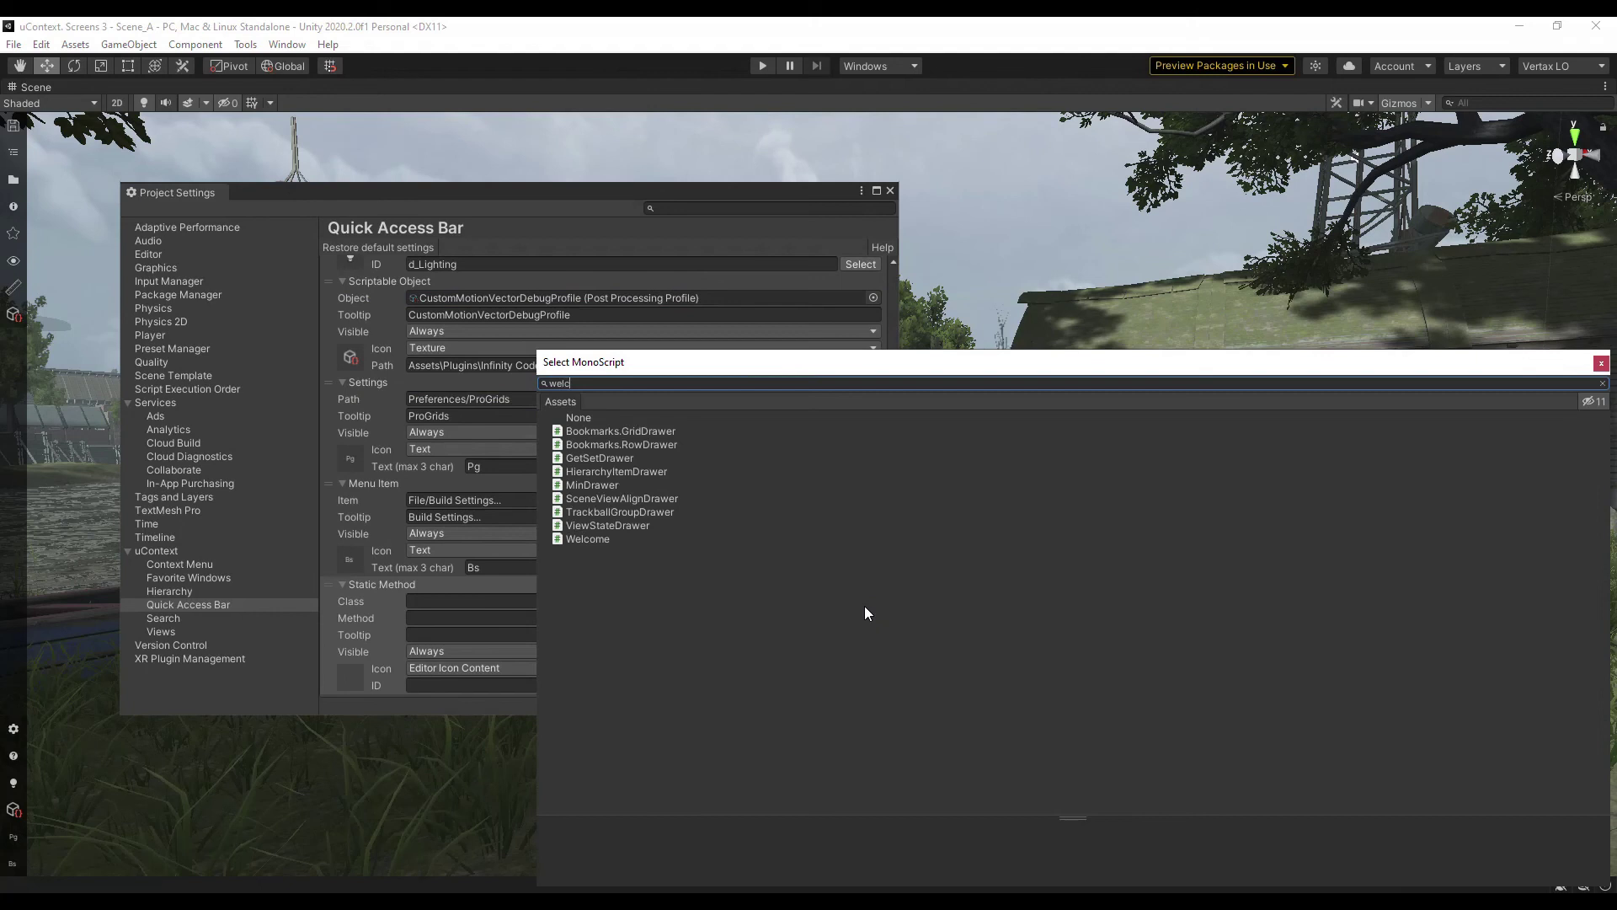
double_click(613, 431)
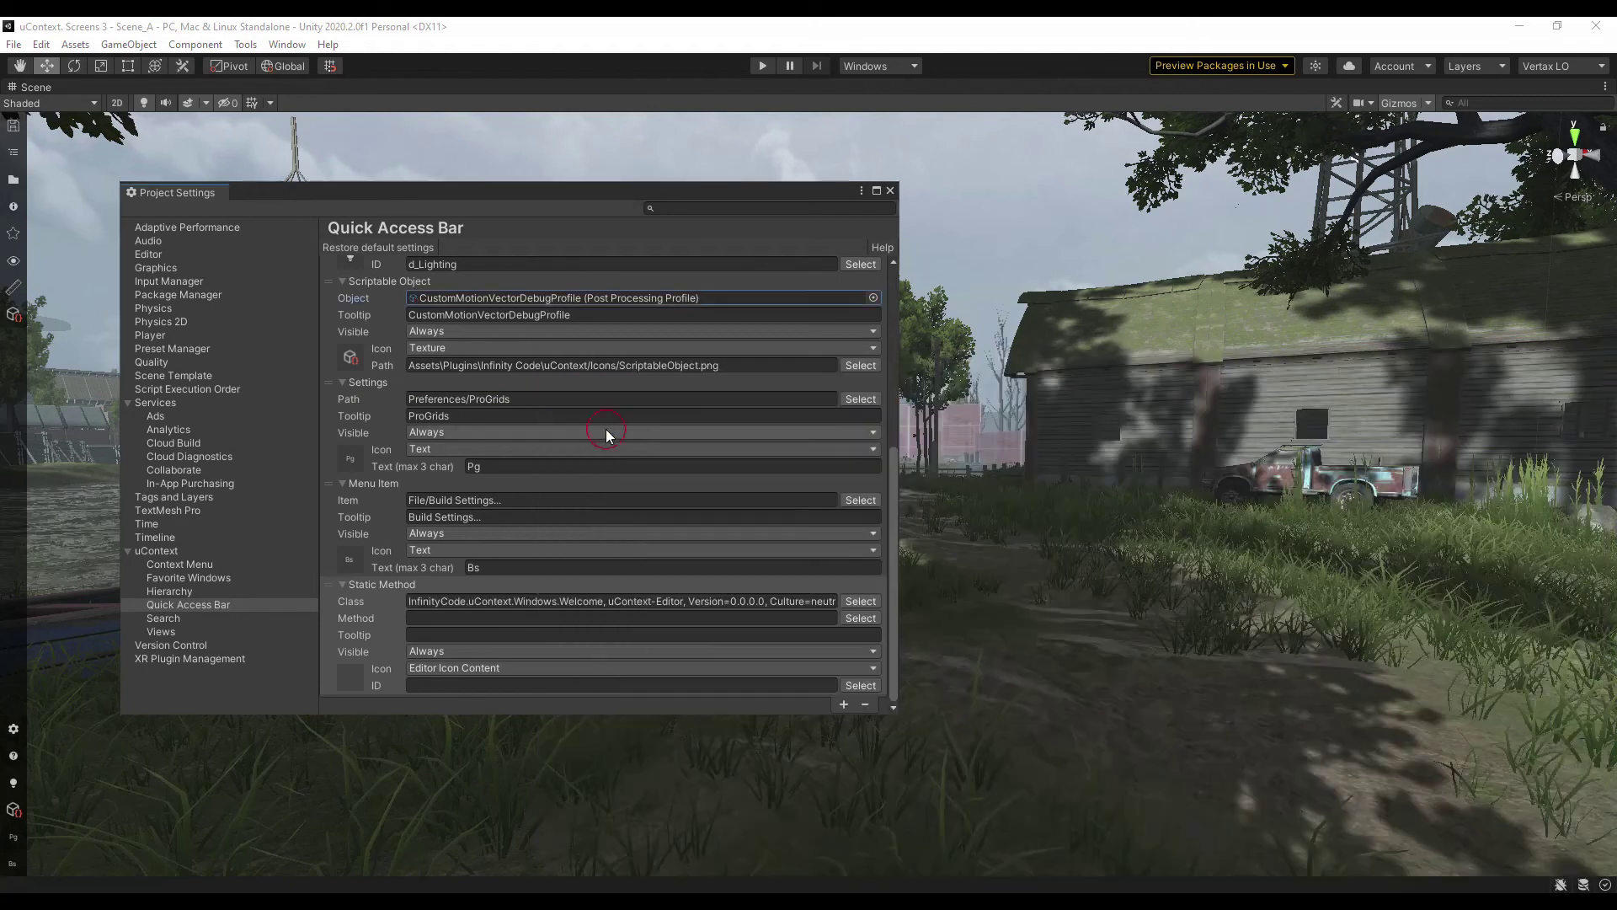
click(861, 618)
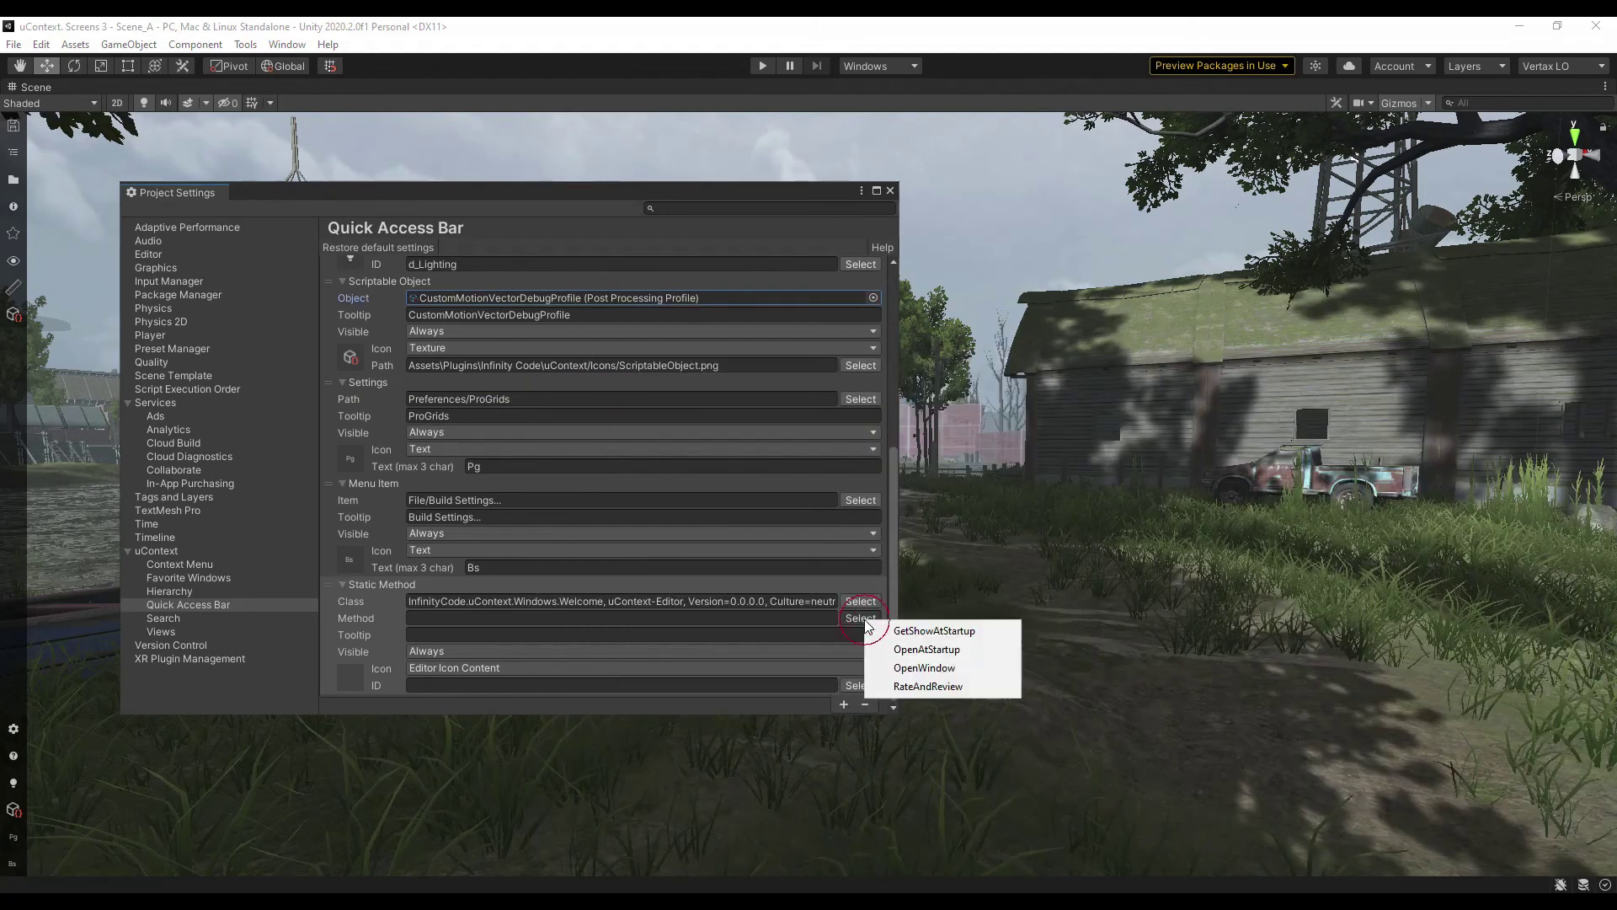
click(918, 667)
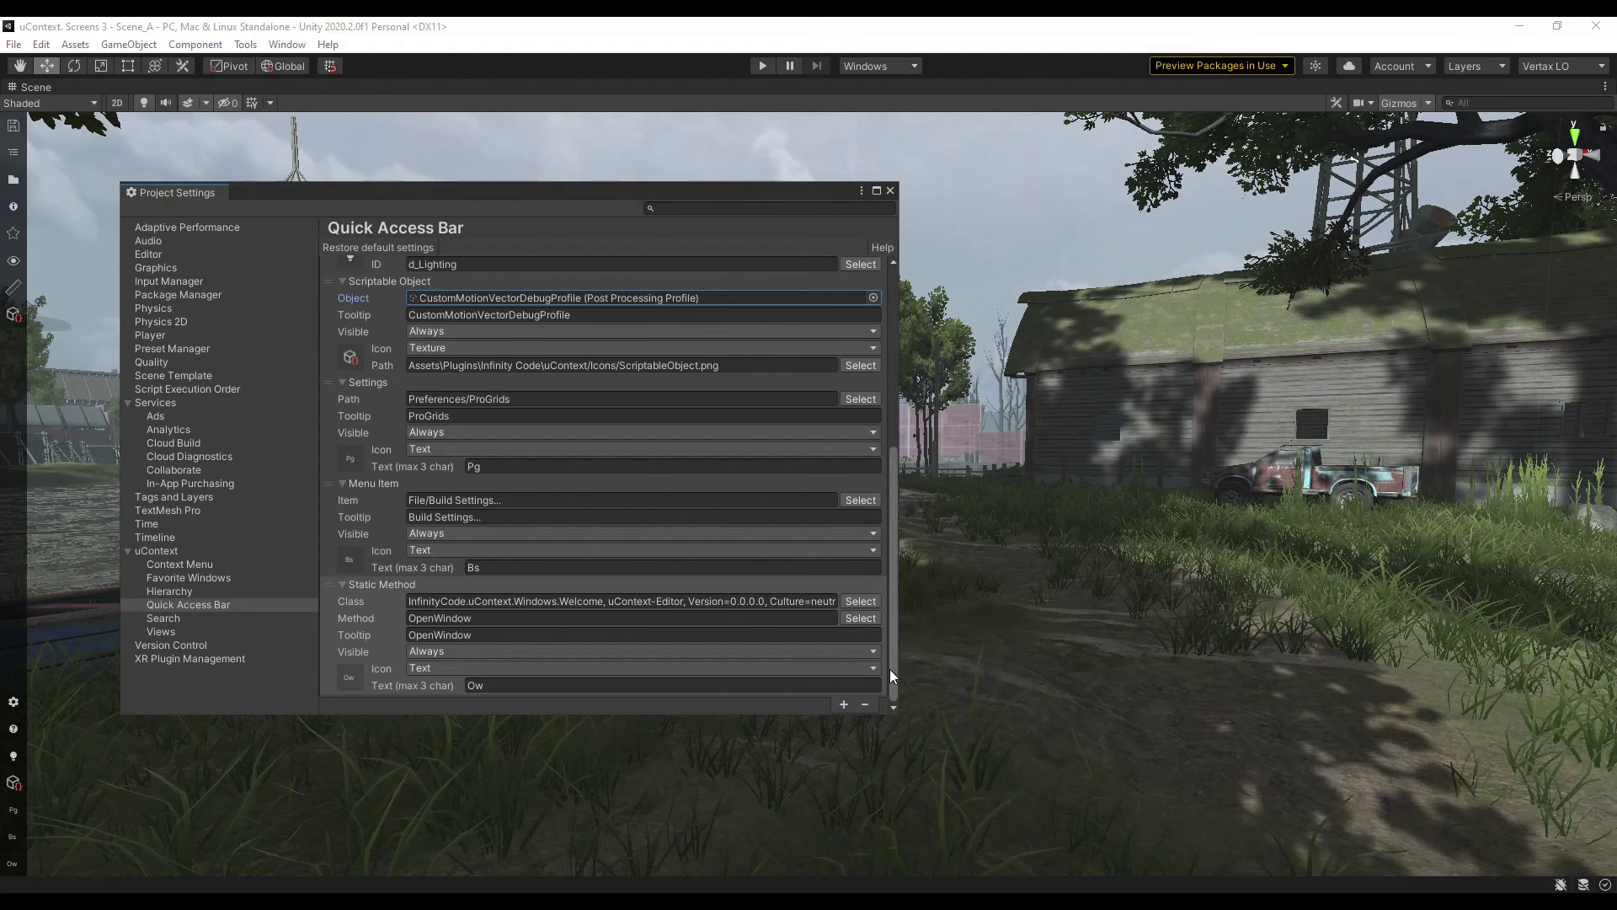
- Test the Ow button, then close the uContext PRO welcome window it opens
click(11, 865)
scroll(179, 719, down, 3)
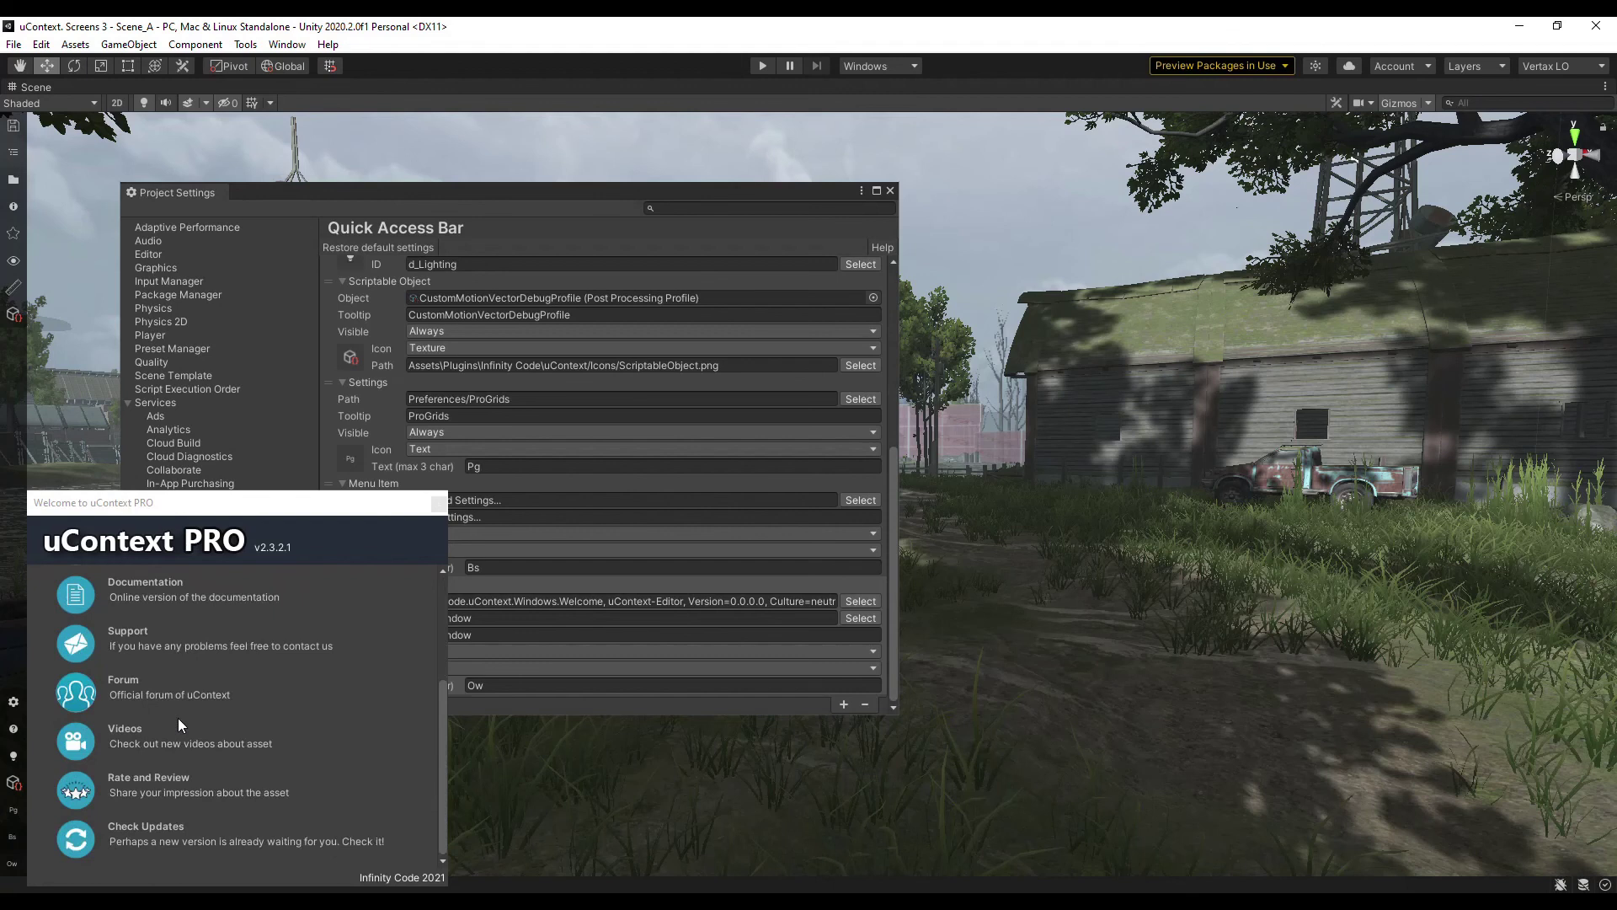
scroll(179, 717, up, 4)
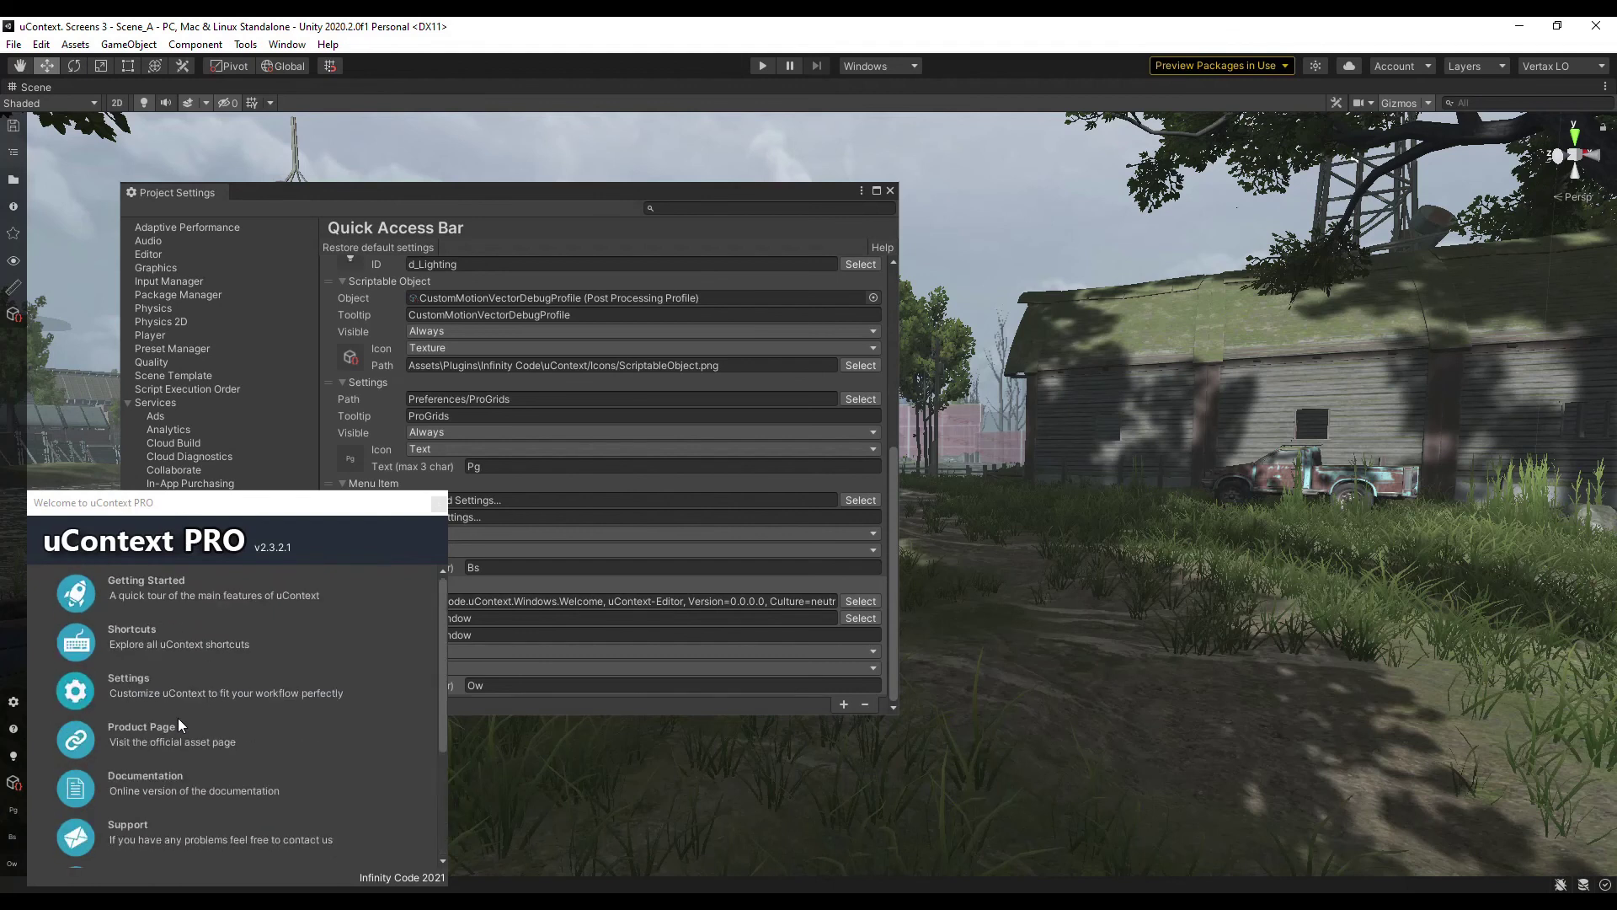
click(438, 503)
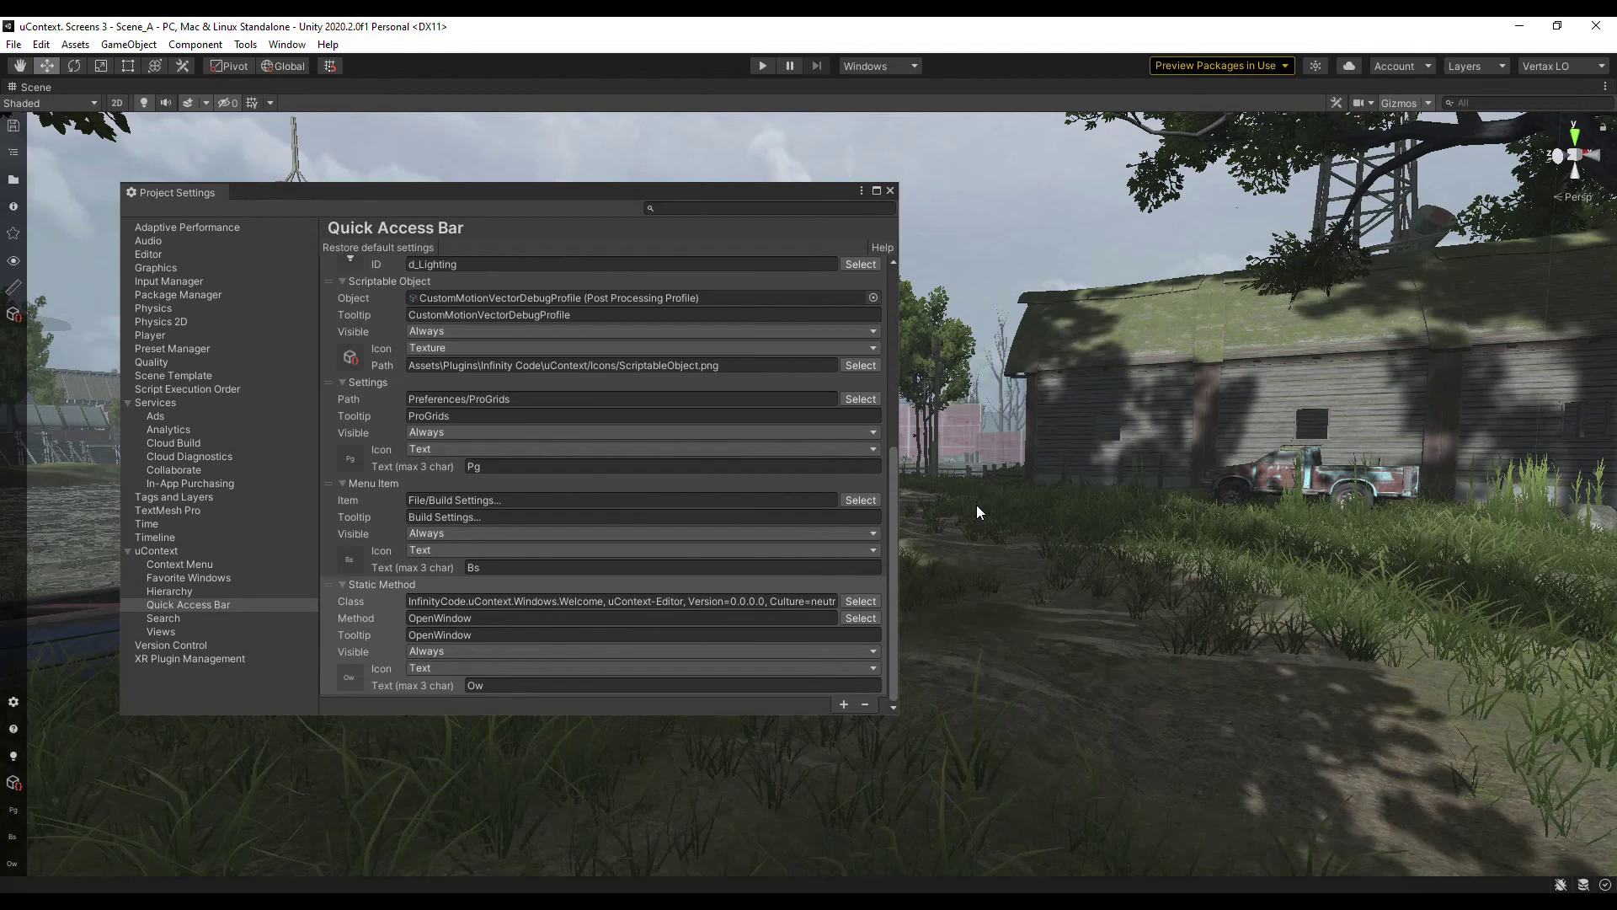
- Restore the full layout, collapse all items, and expand the Hierarchy (Window) item
key(shift+space)
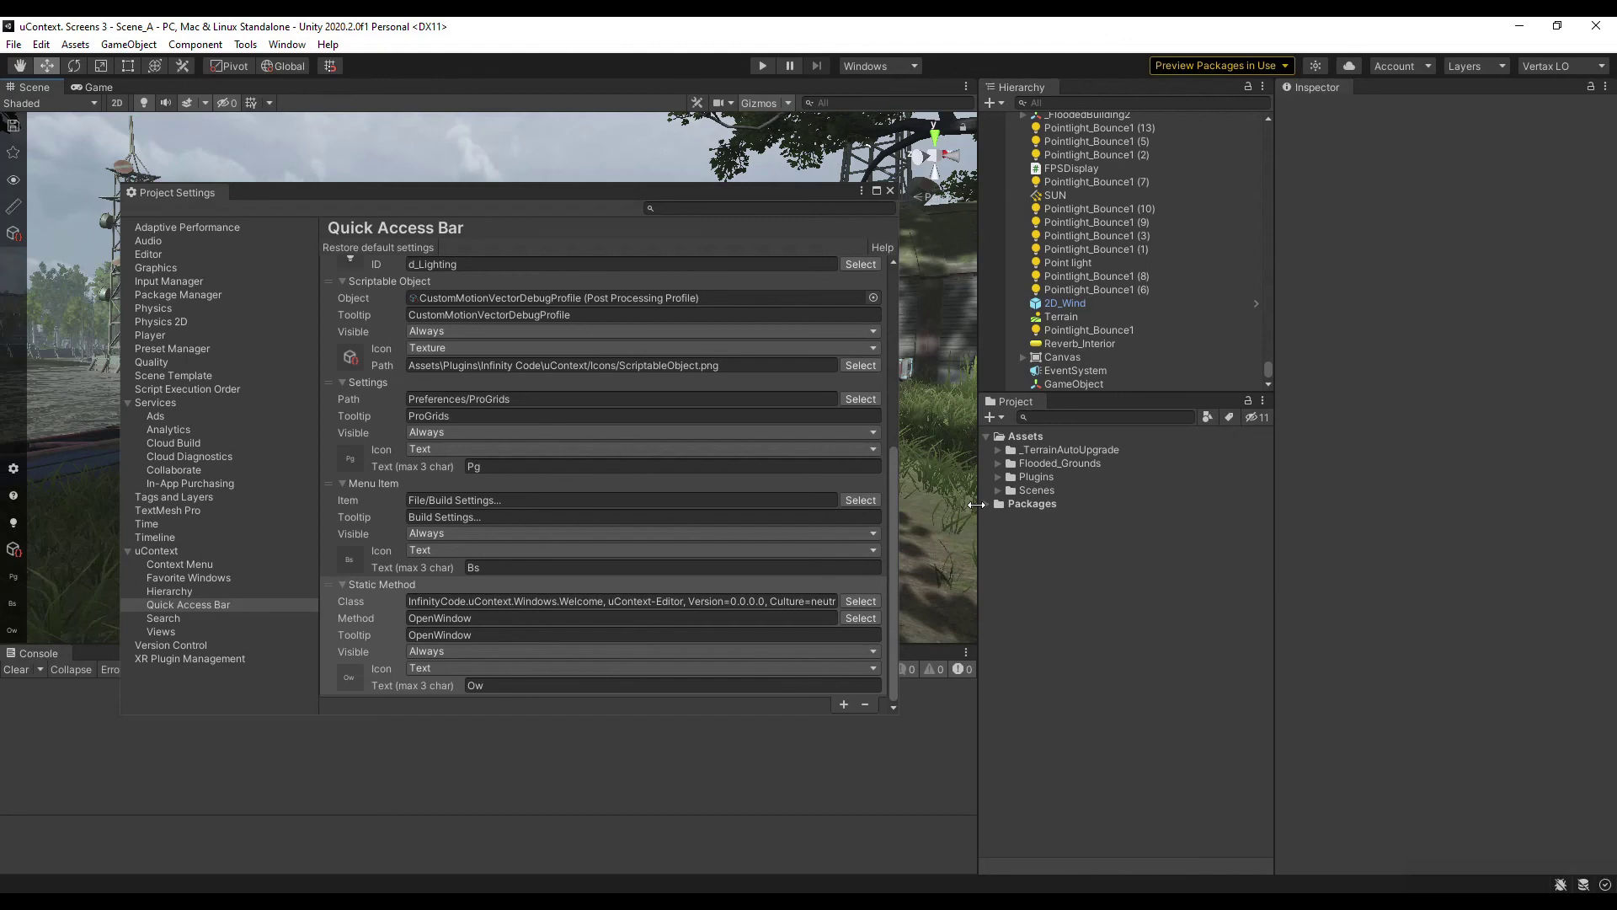
scroll(553, 352, up, 10)
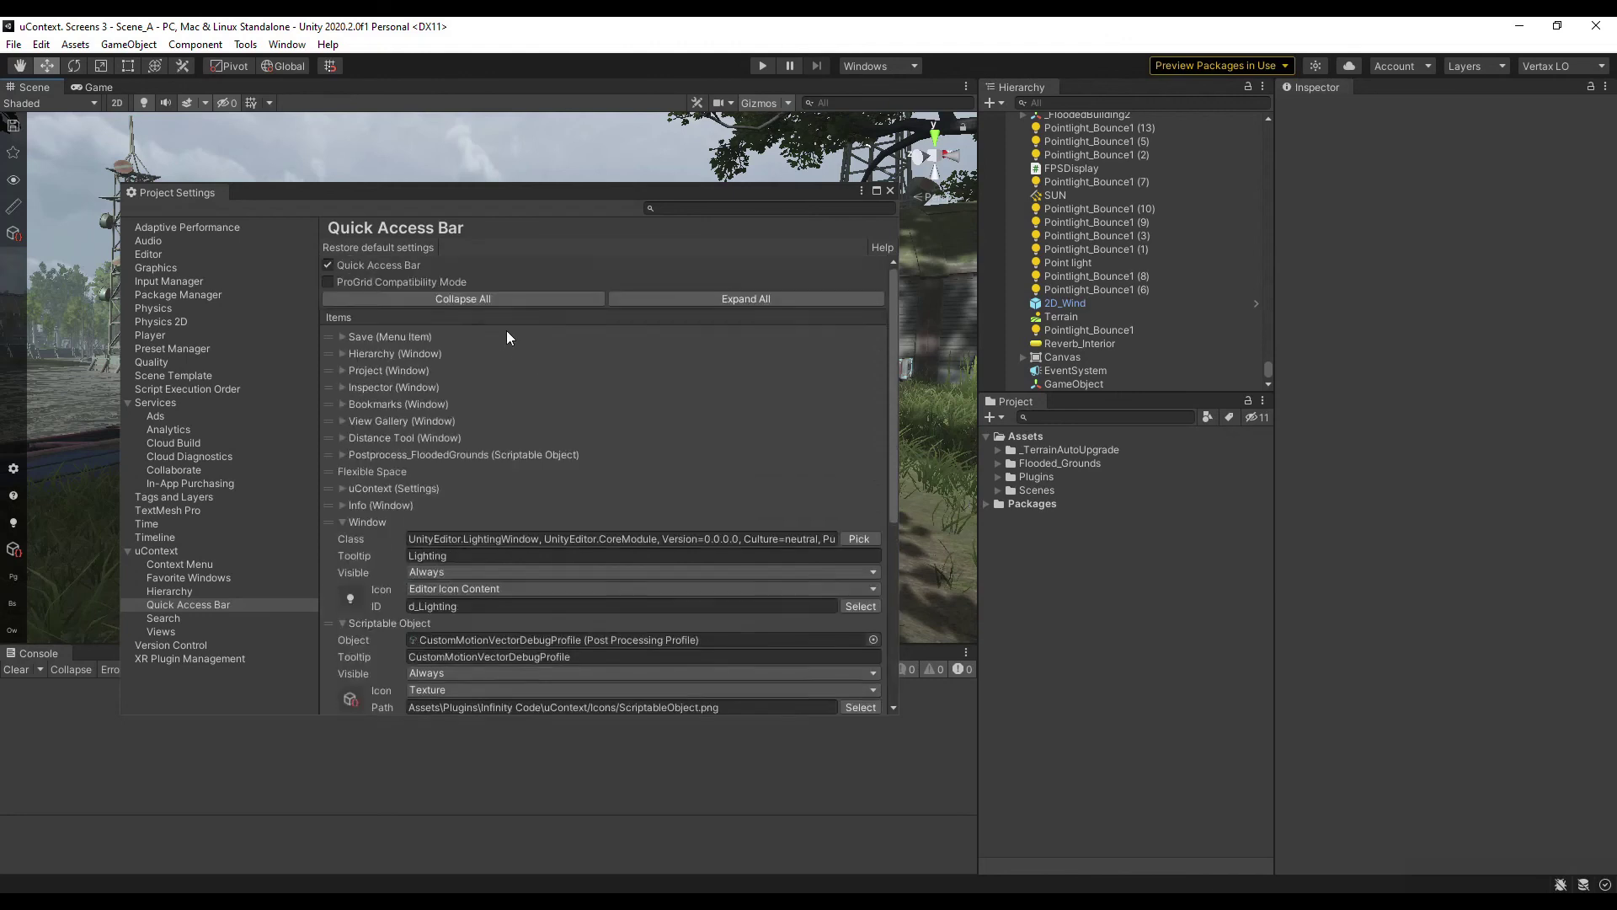
click(463, 300)
click(343, 354)
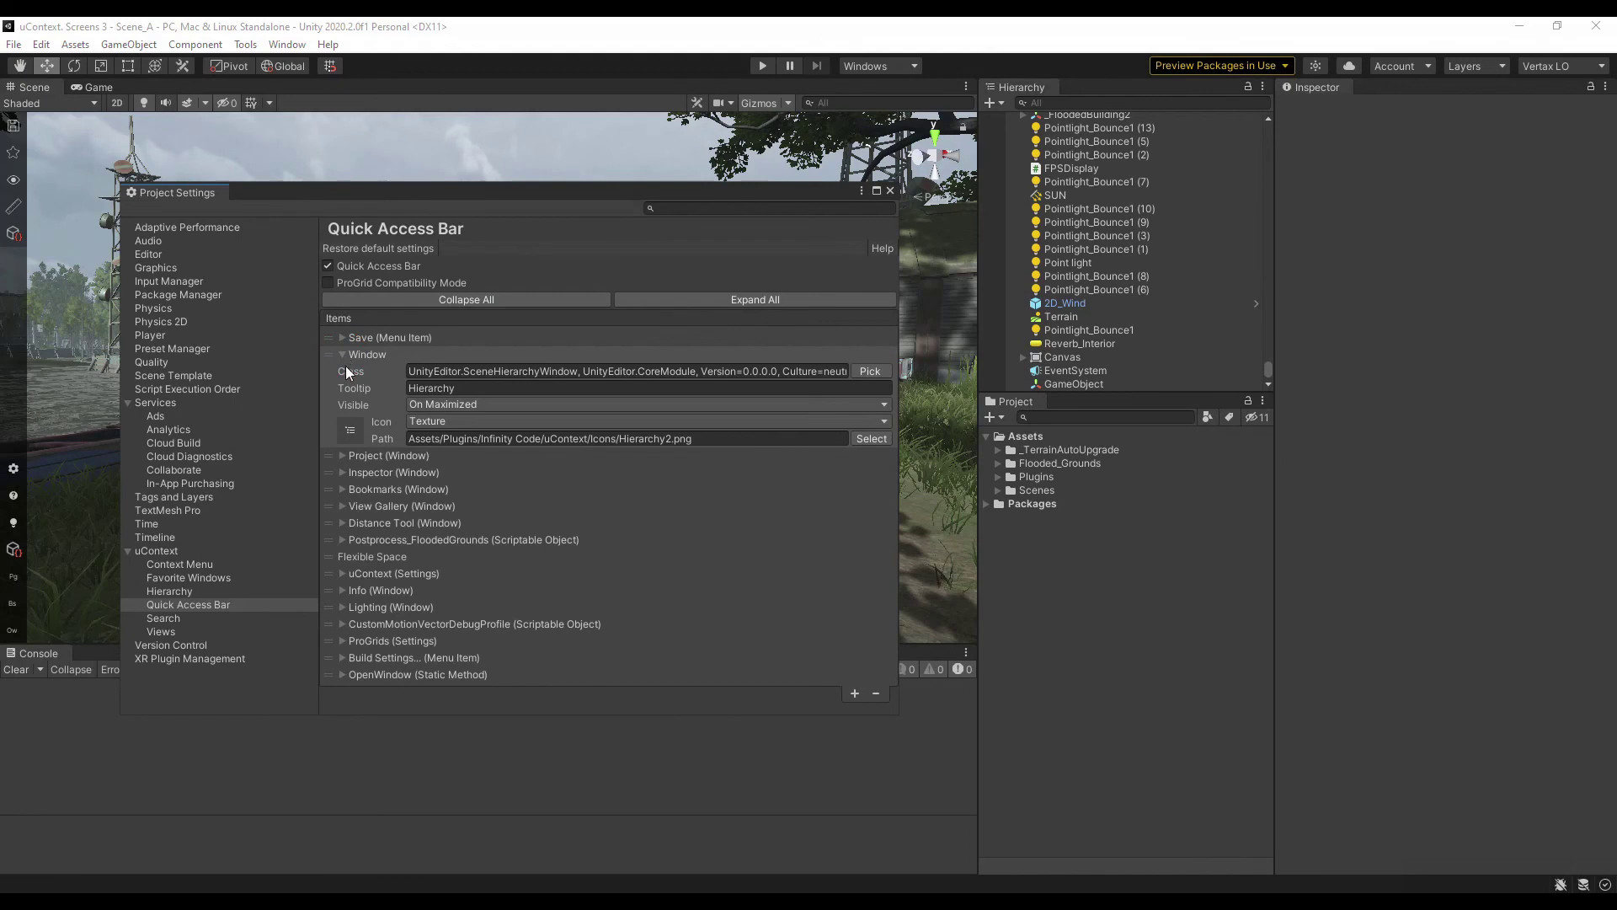
- Try Hierarchy visibility Always with a popup test, then set it back to On Maximized
click(425, 404)
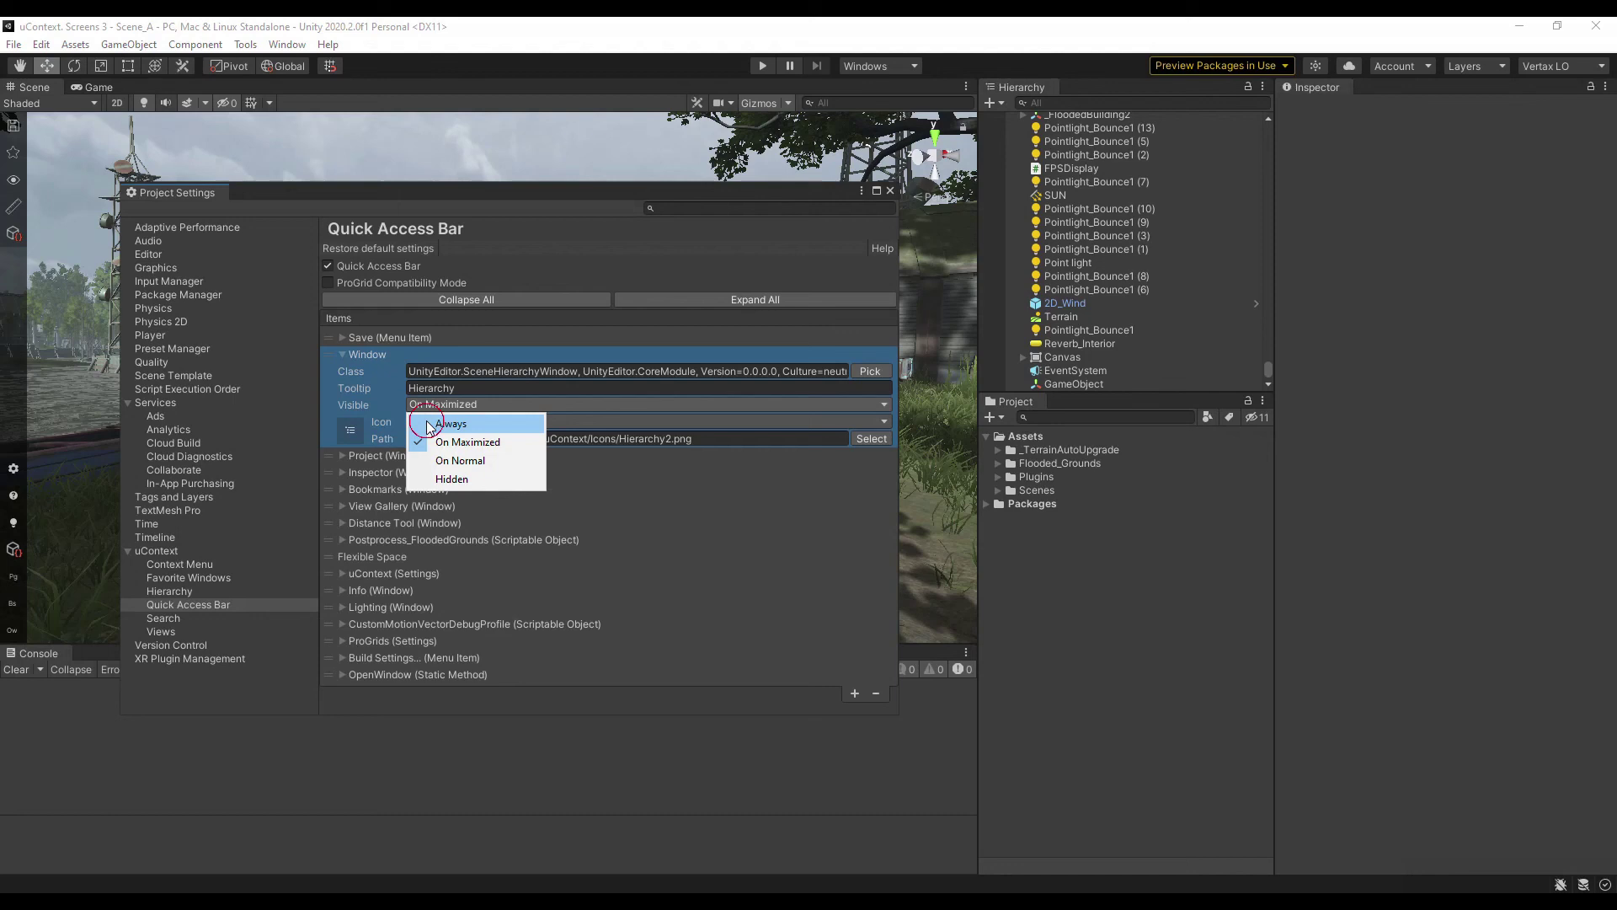
click(431, 424)
click(12, 152)
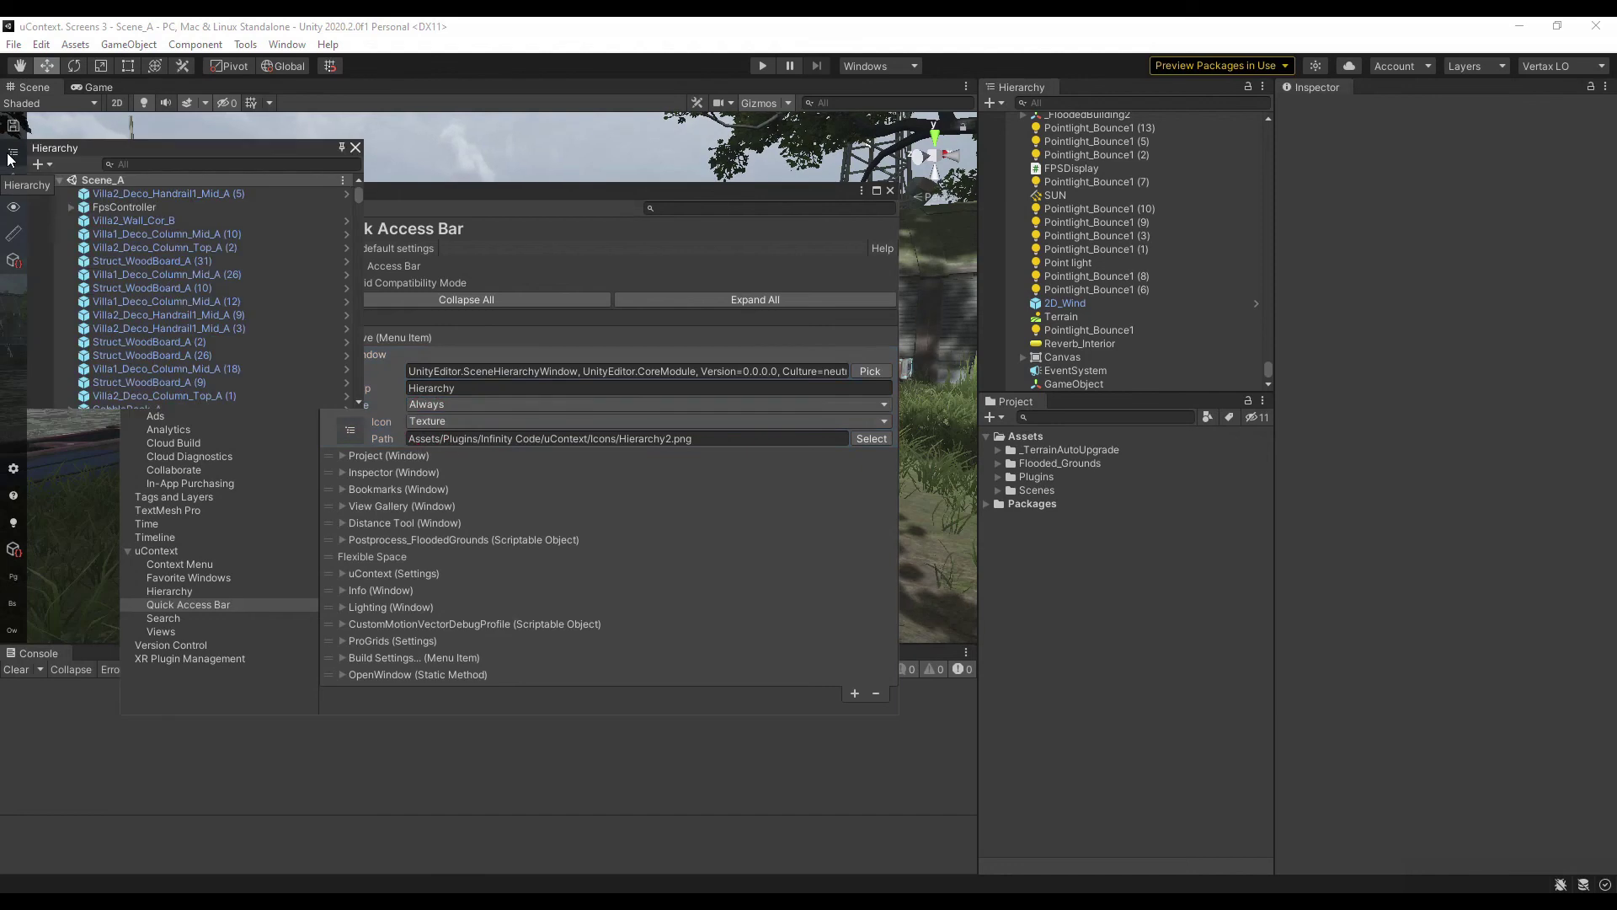
click(14, 158)
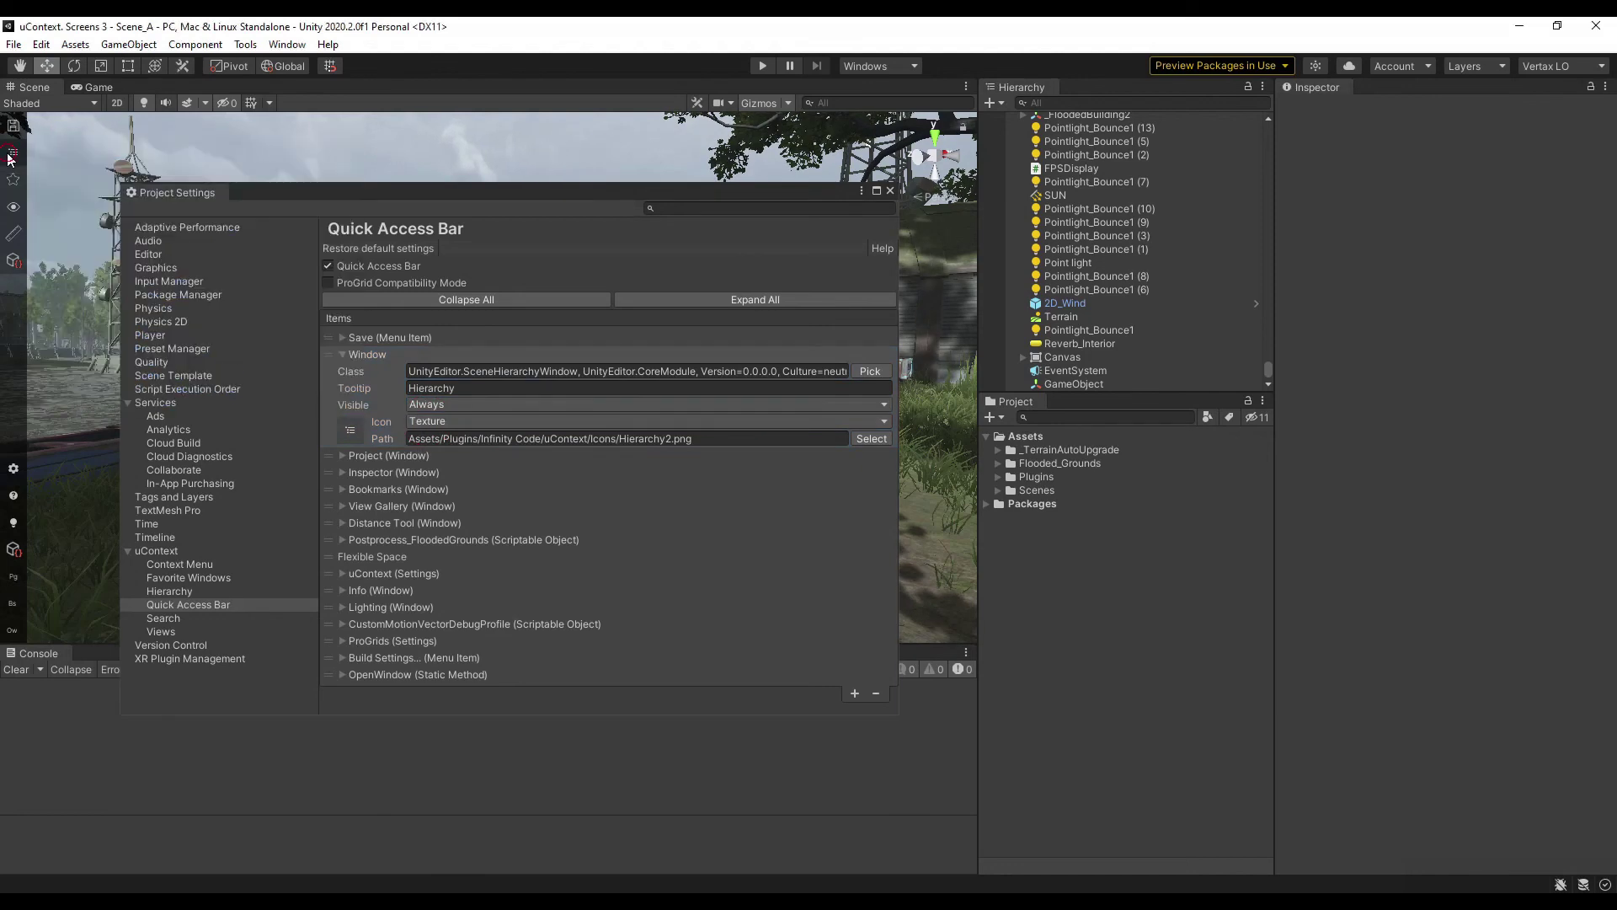
click(435, 407)
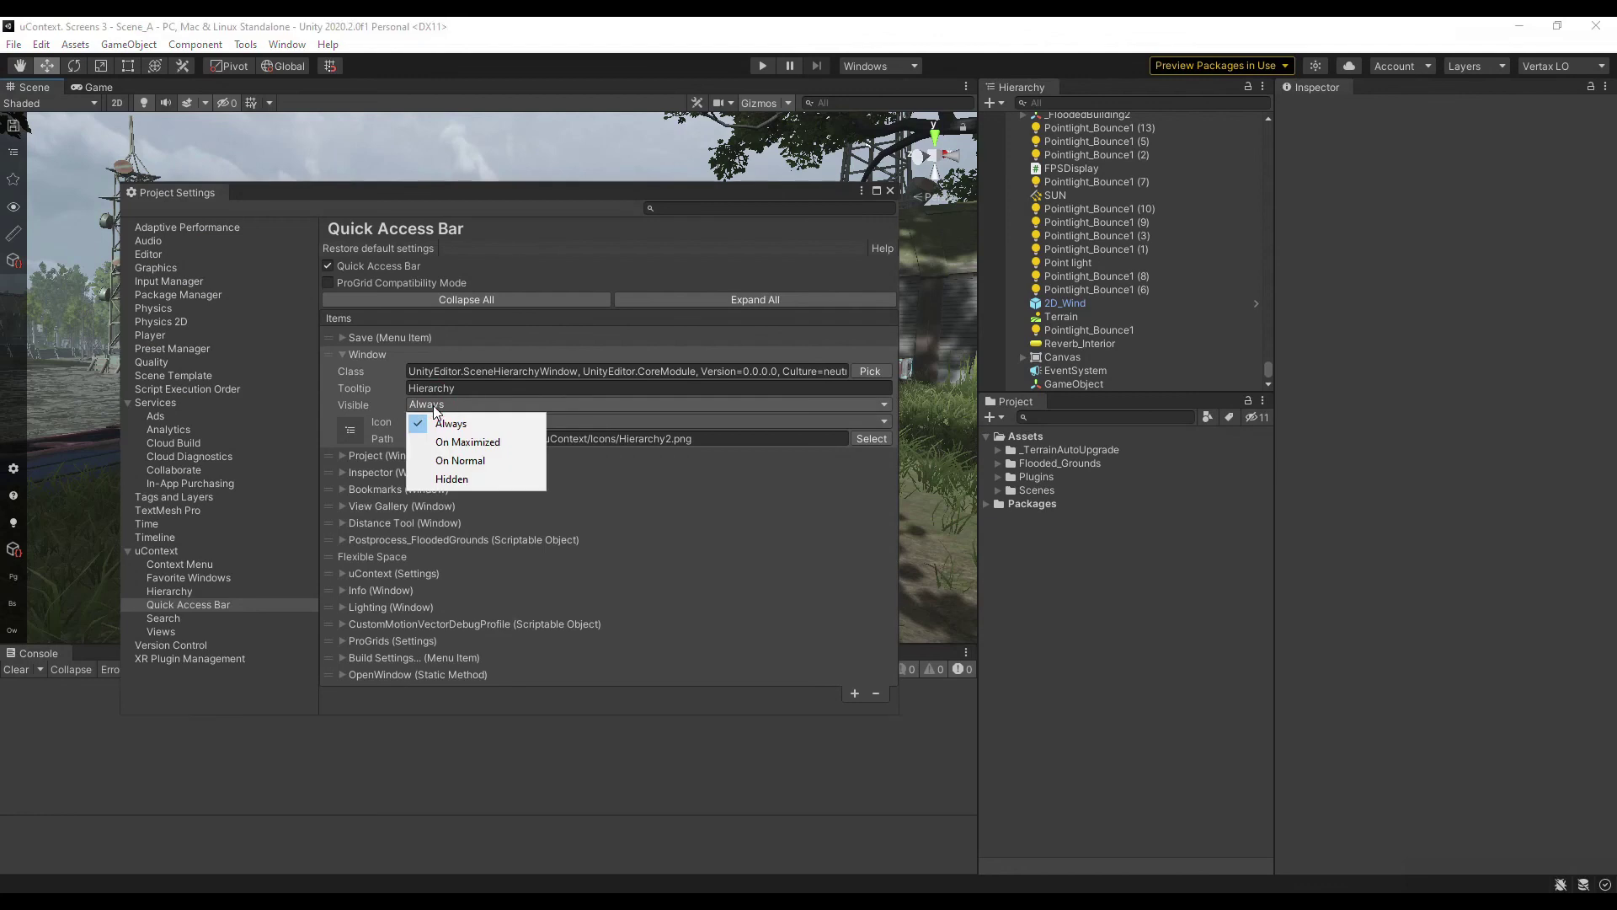
click(450, 444)
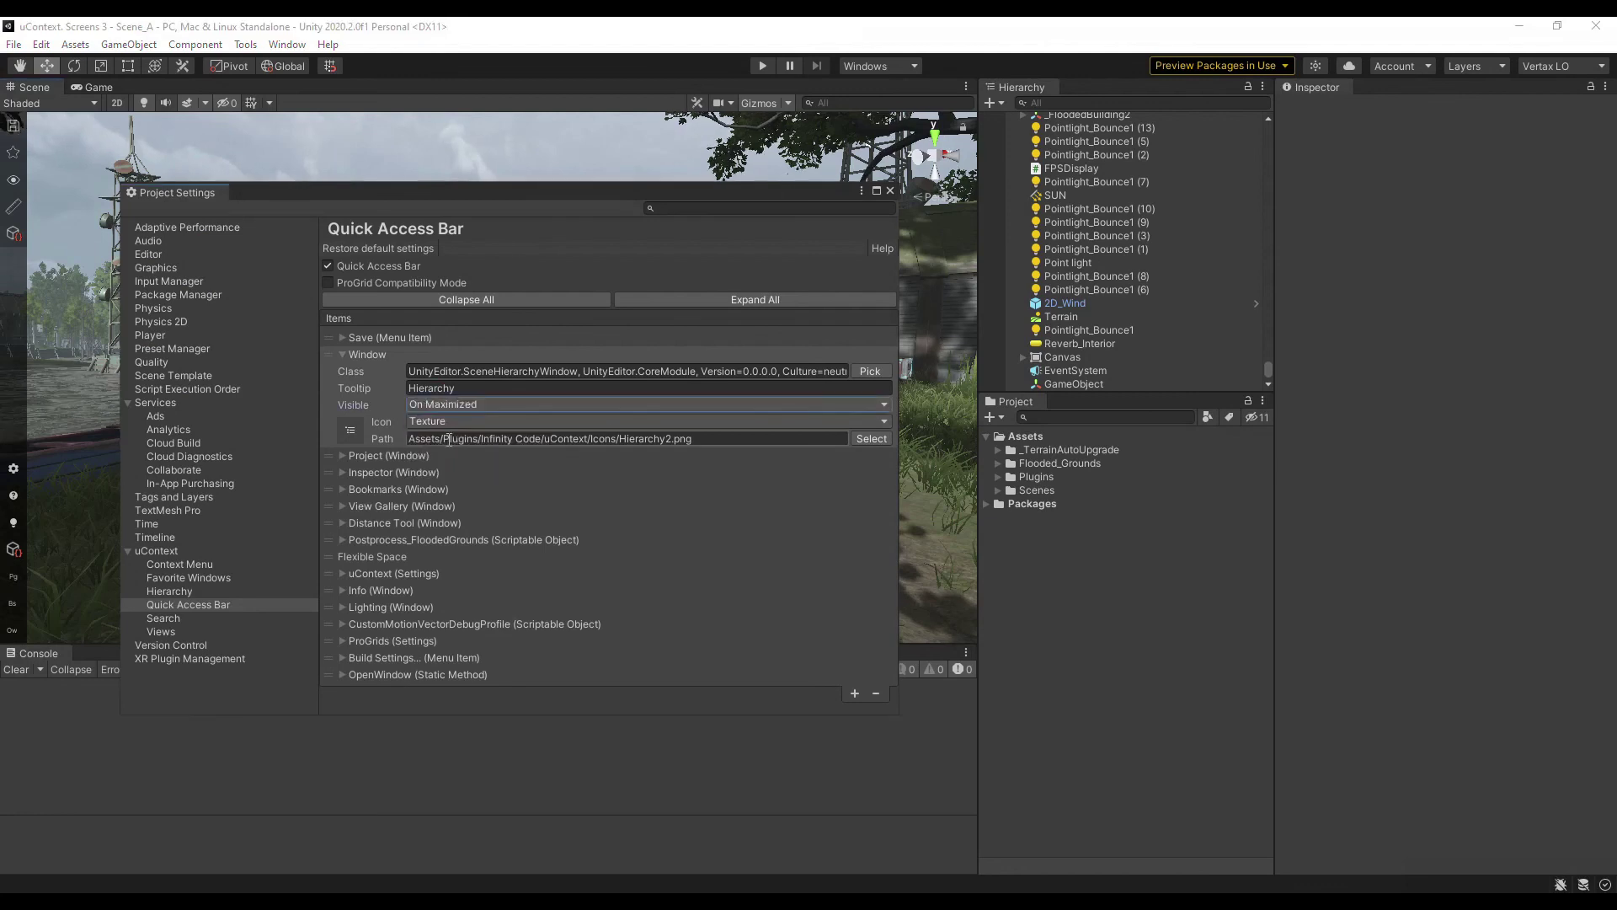
- Maximize the Scene view, open and close the Hierarchy popup, then select the Icon Path text
key(shift+space)
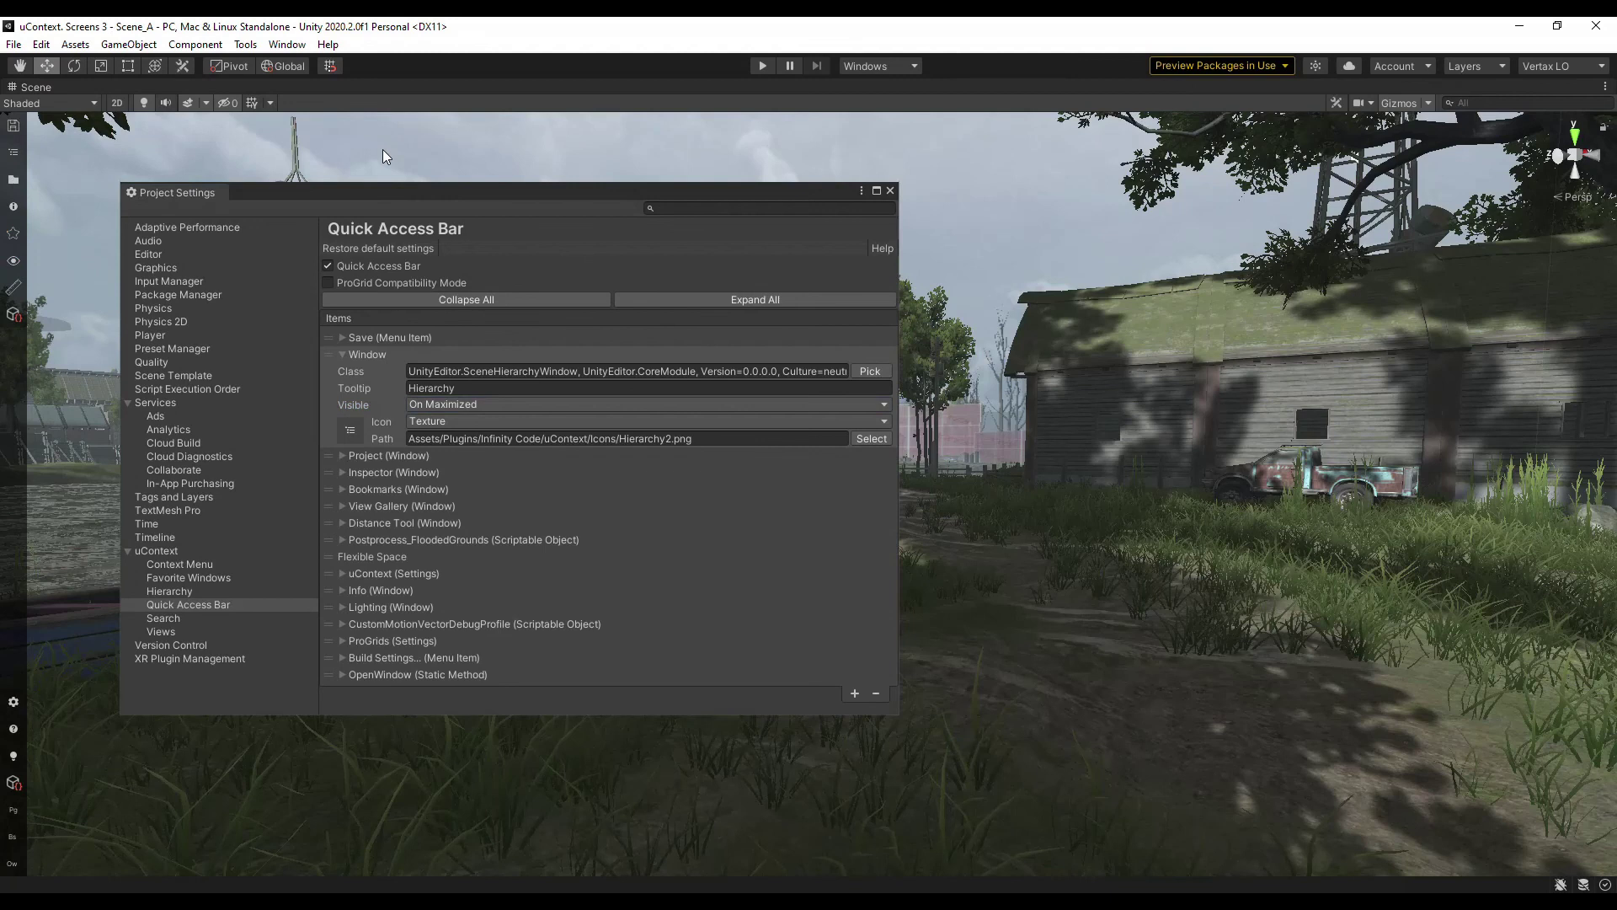
click(21, 156)
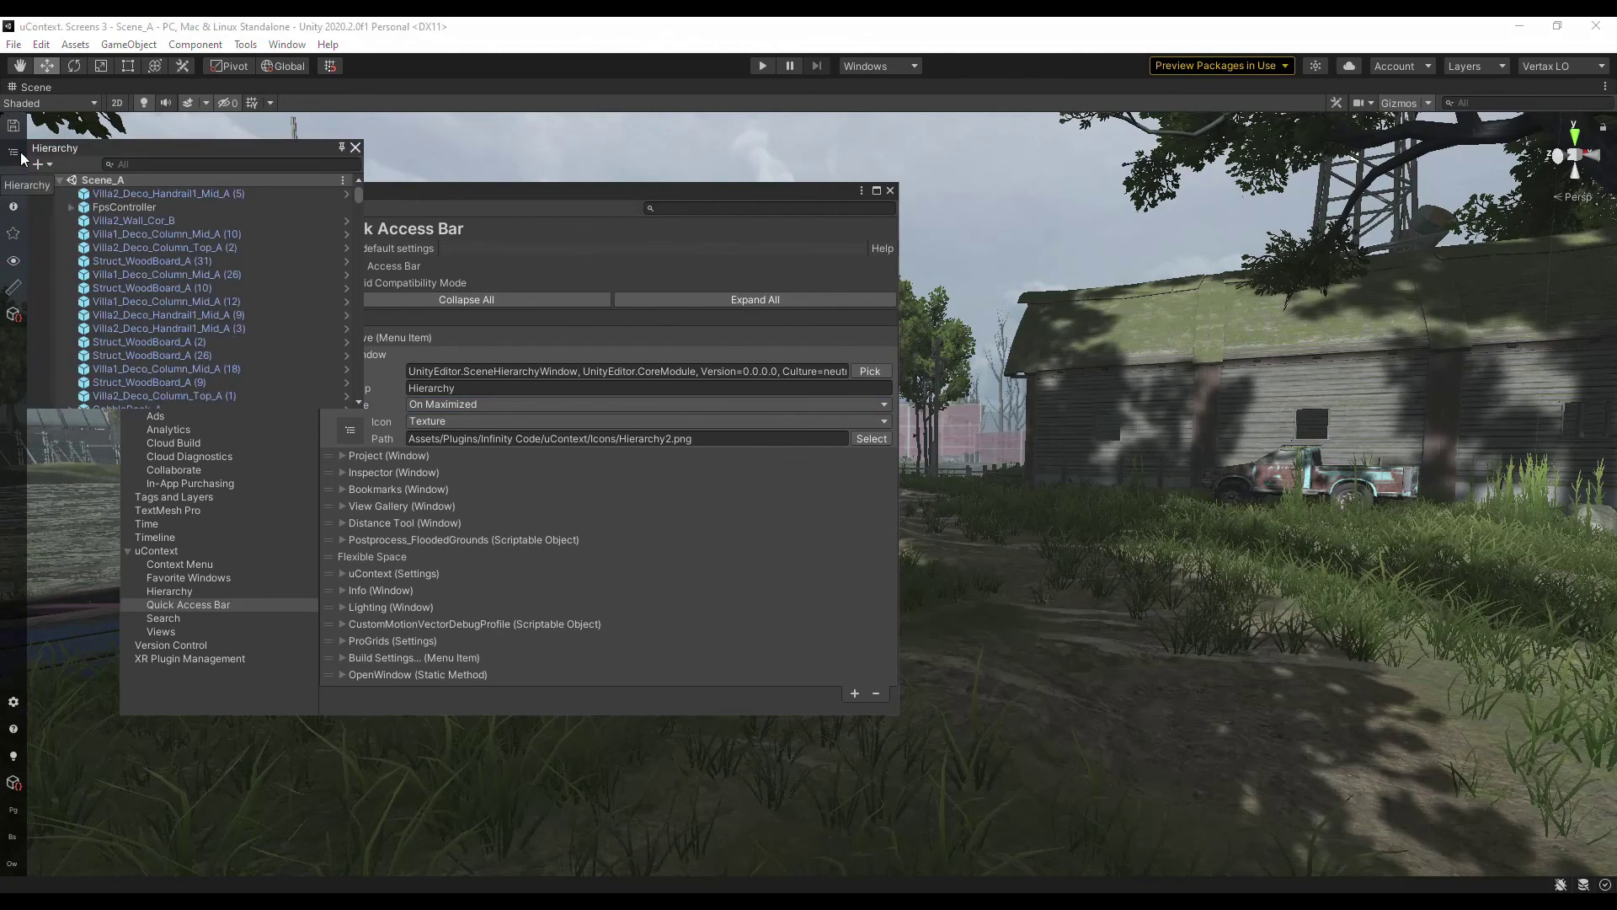
click(21, 156)
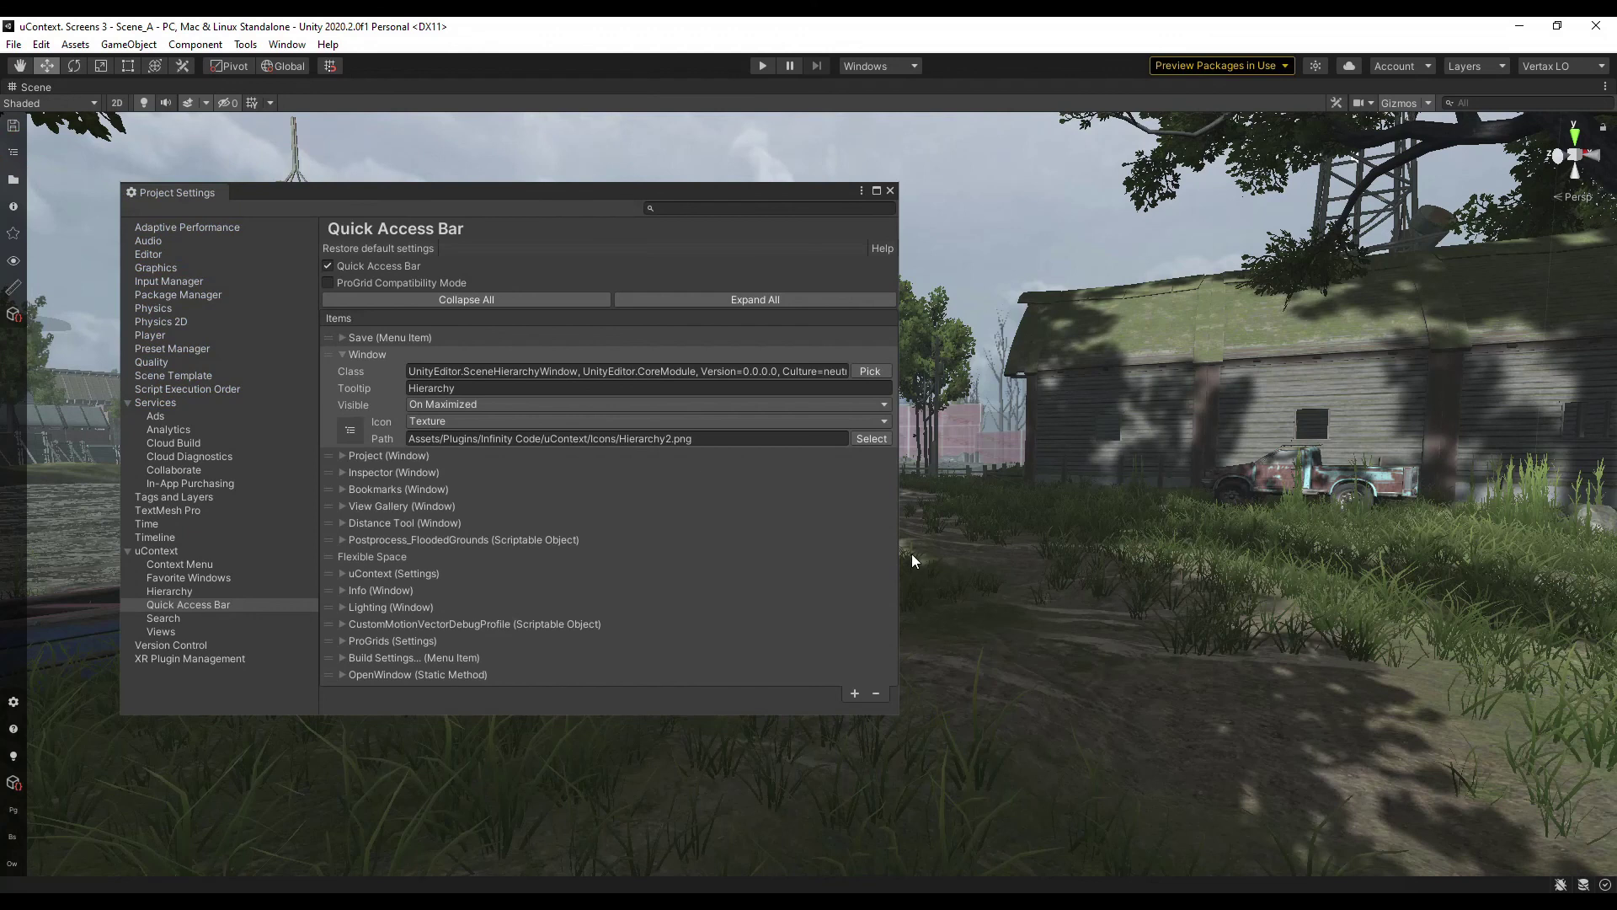
drag(721, 438, 399, 437)
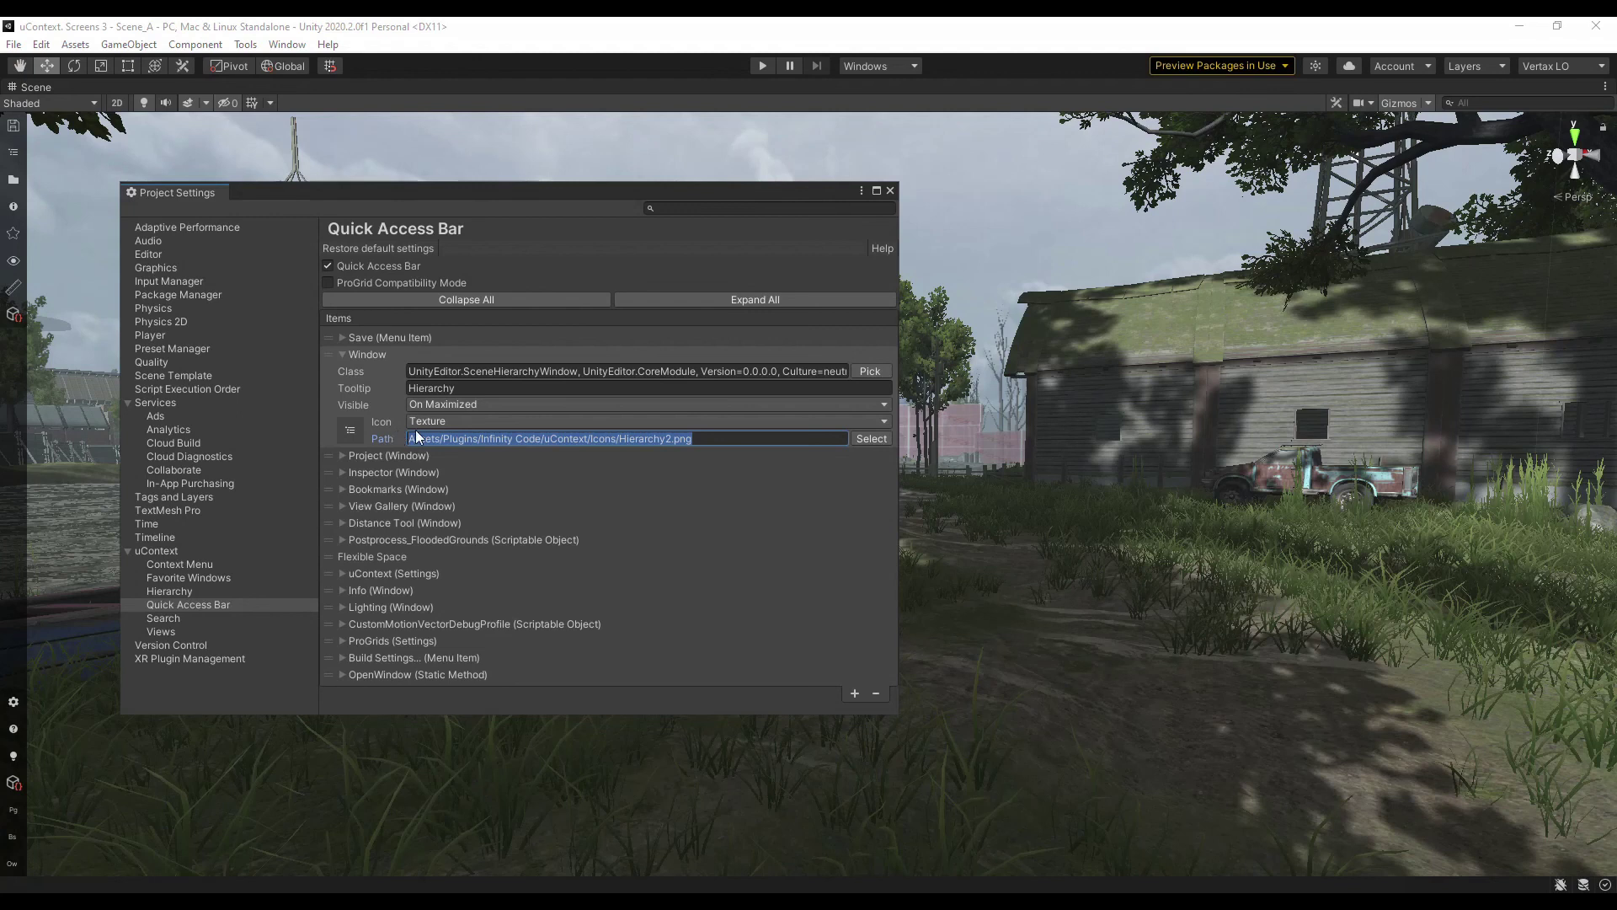
- Set the Hierarchy item's icon to Editor Icon Content UnityEditor.HierarchyWindow
click(429, 421)
click(477, 458)
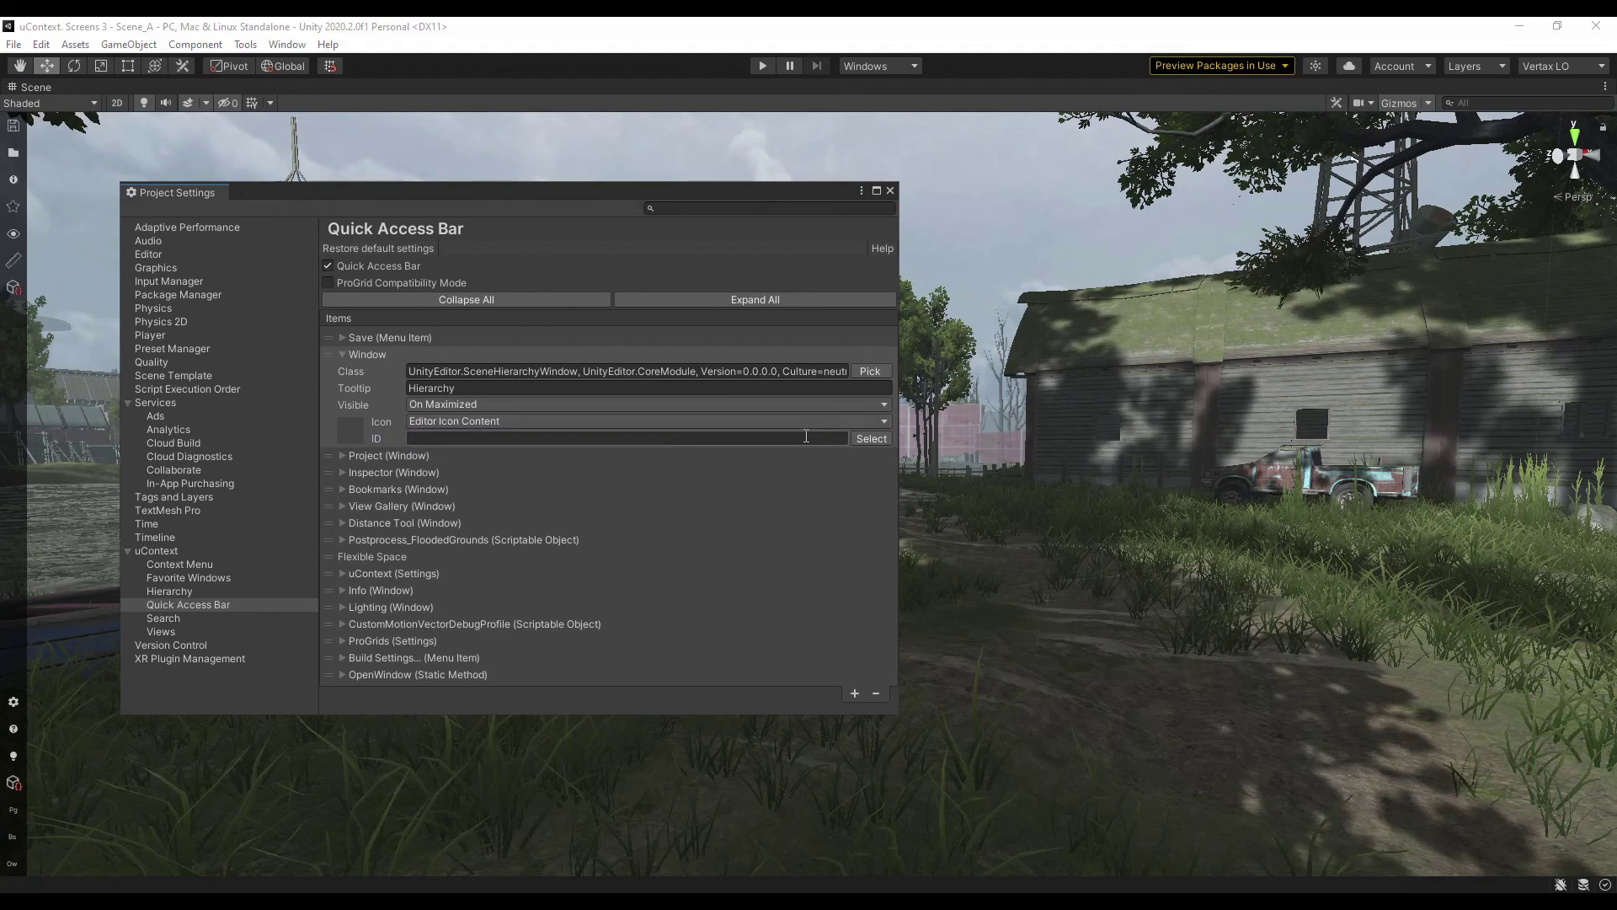
click(872, 440)
text(hie)
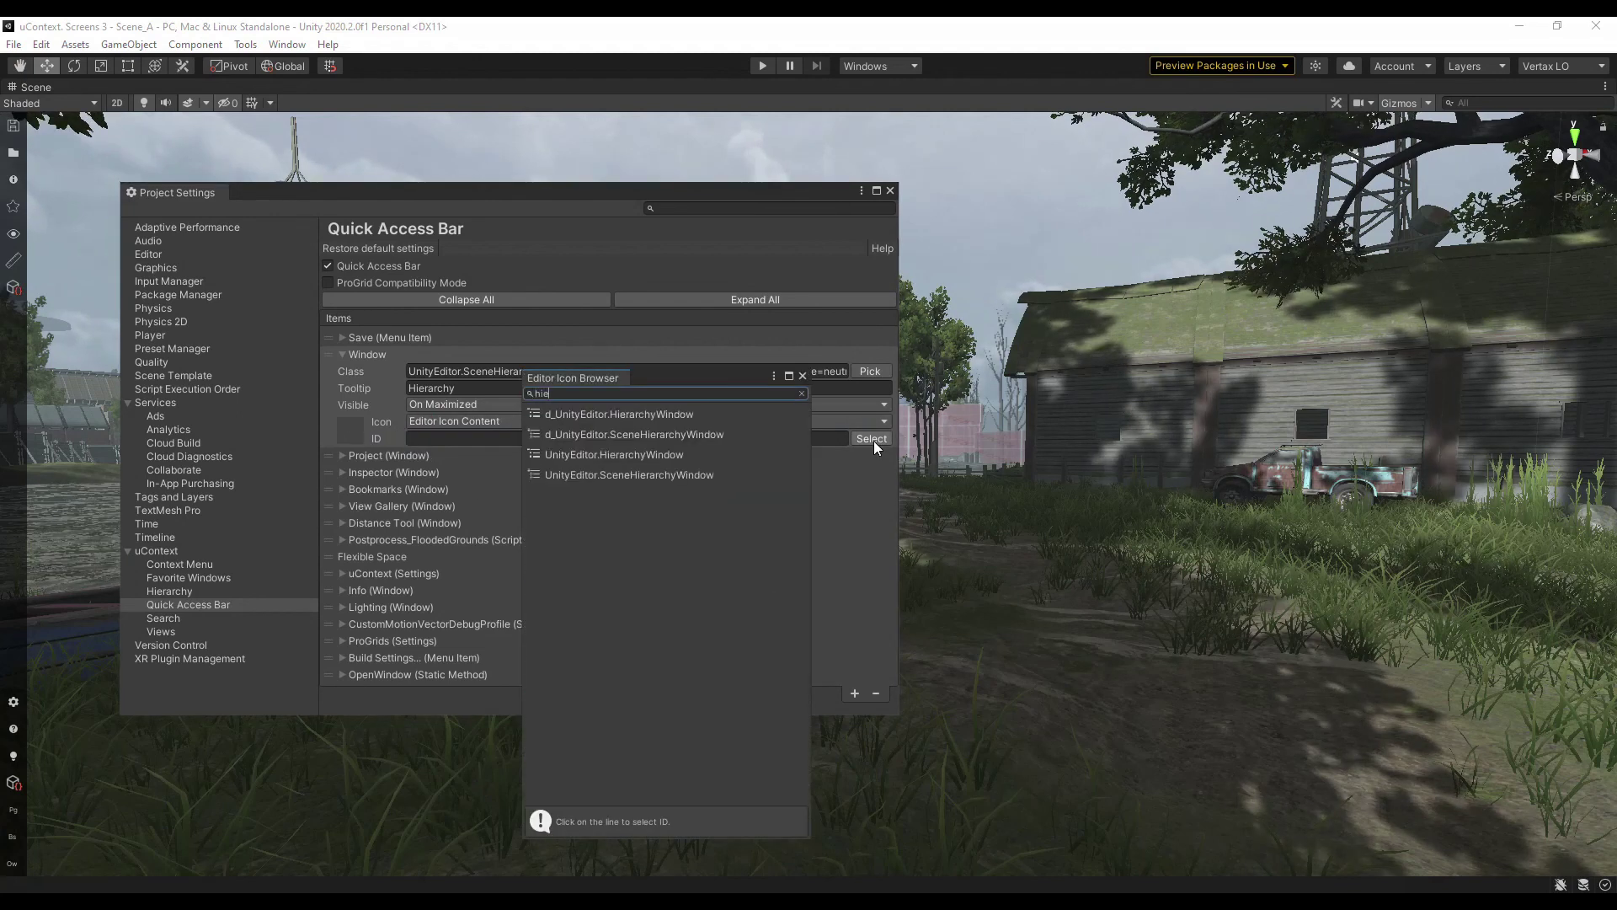
click(674, 458)
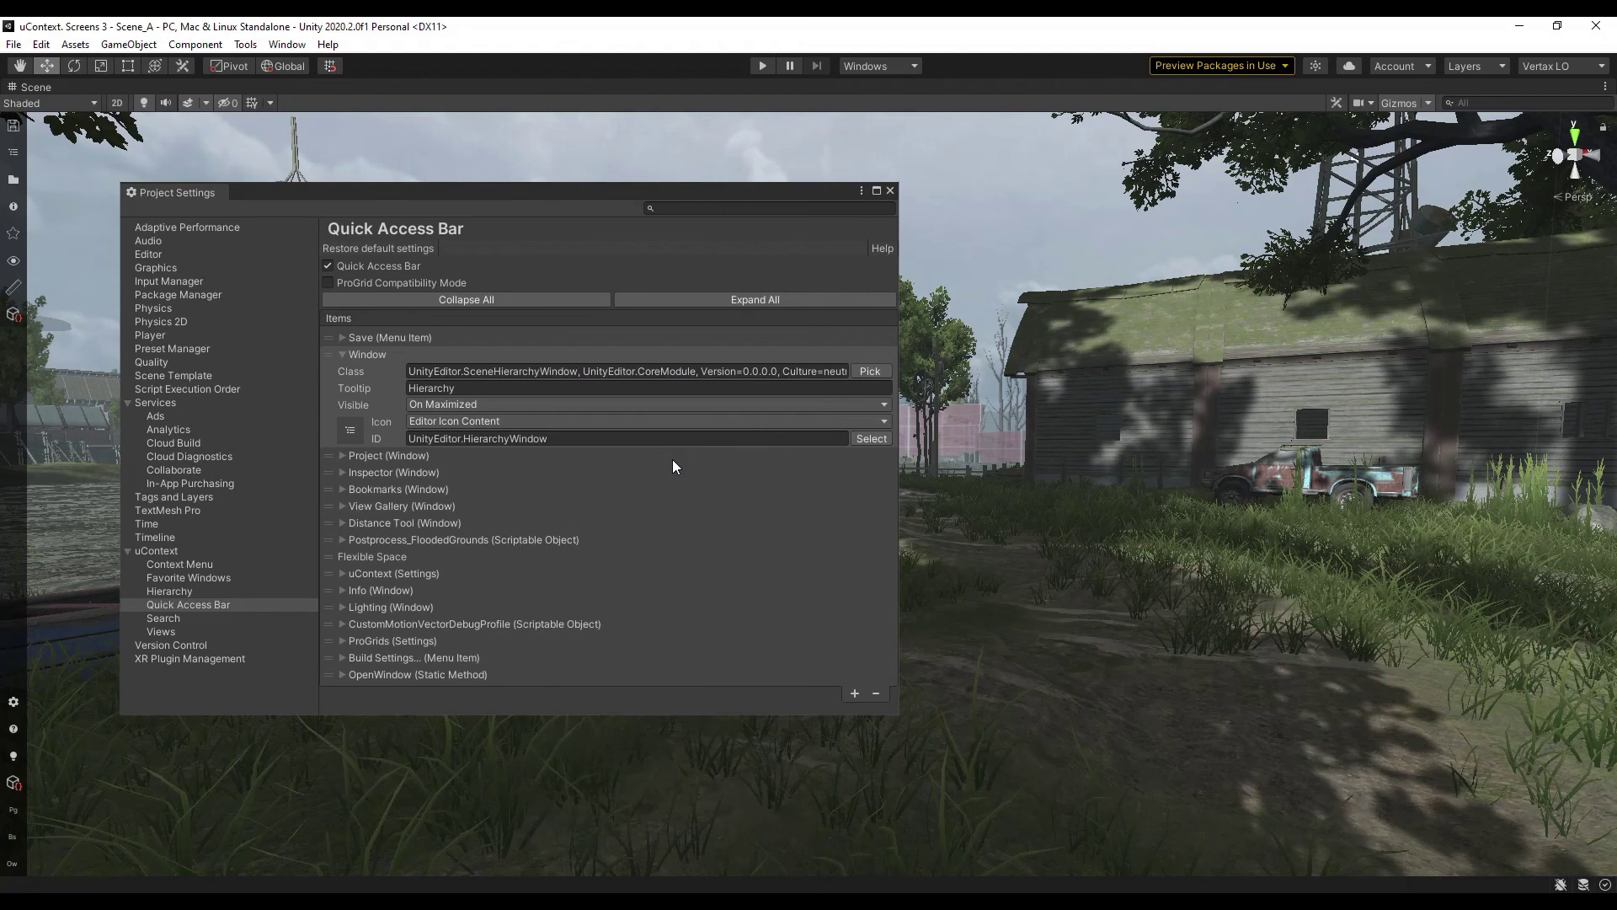
- Switch the icon to Text reading 'HW' and test the button's hierarchy popup
click(574, 422)
click(498, 473)
click(497, 439)
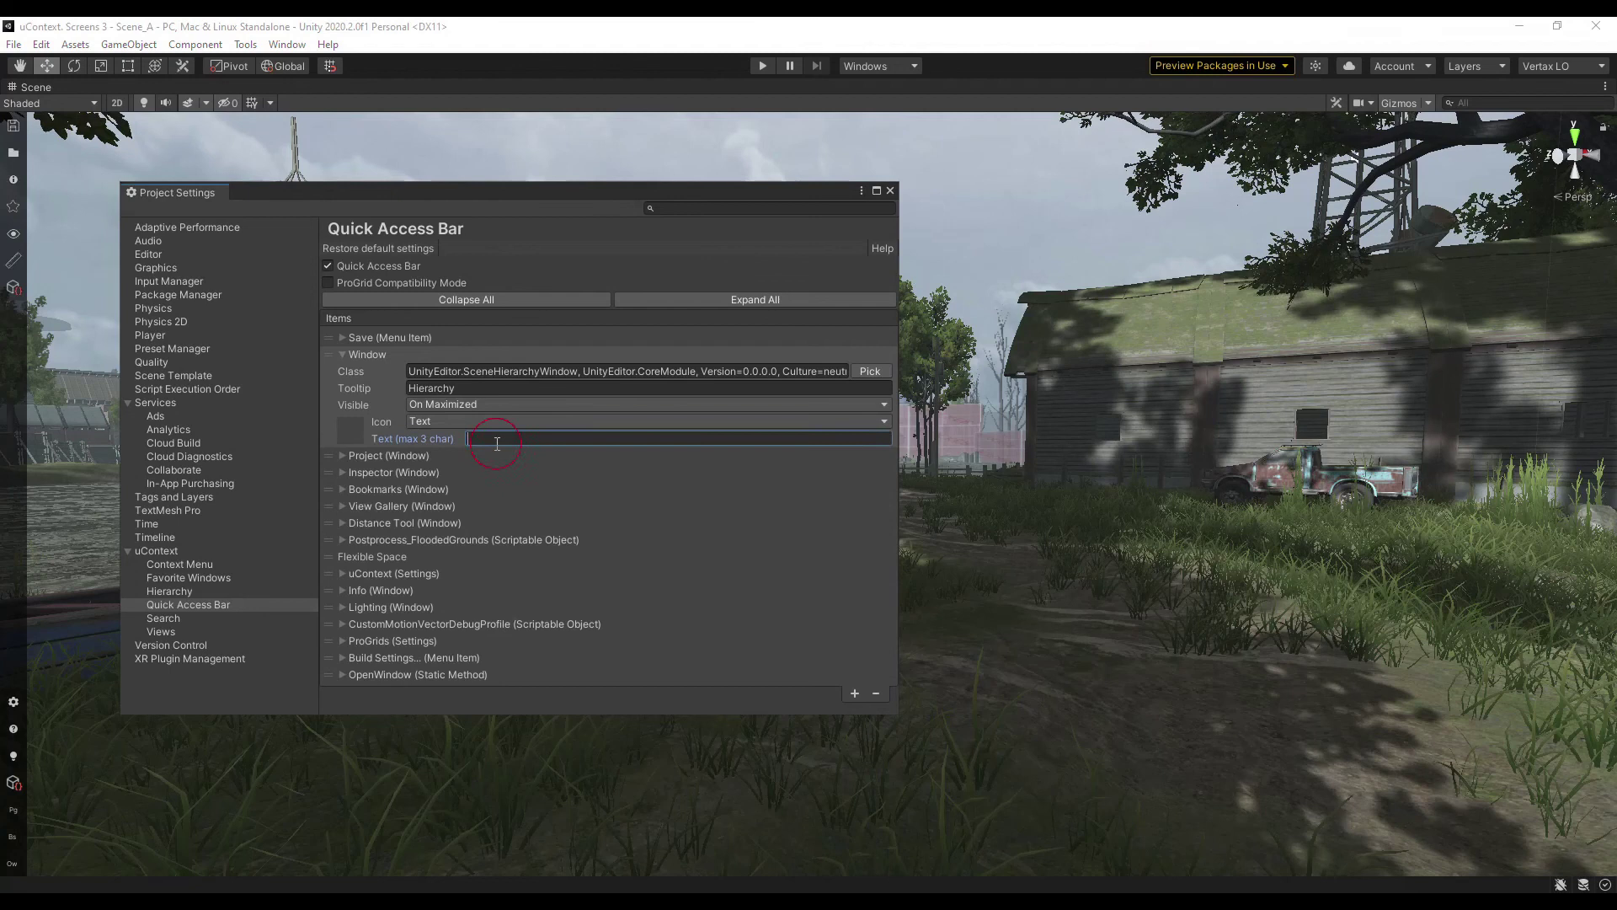
text(HW)
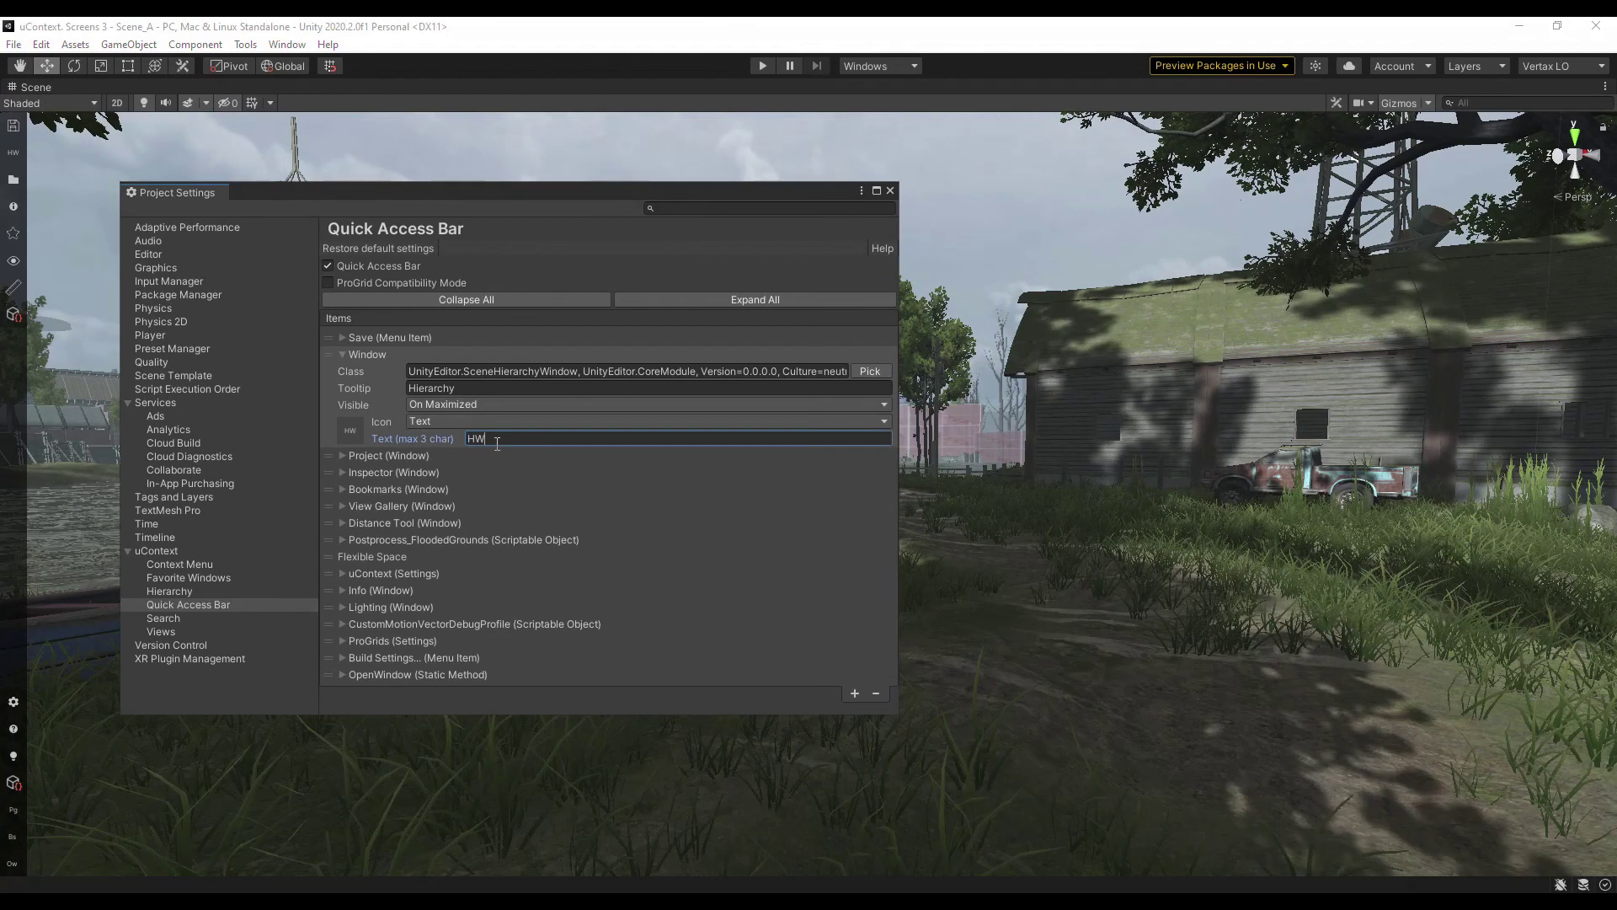
click(13, 154)
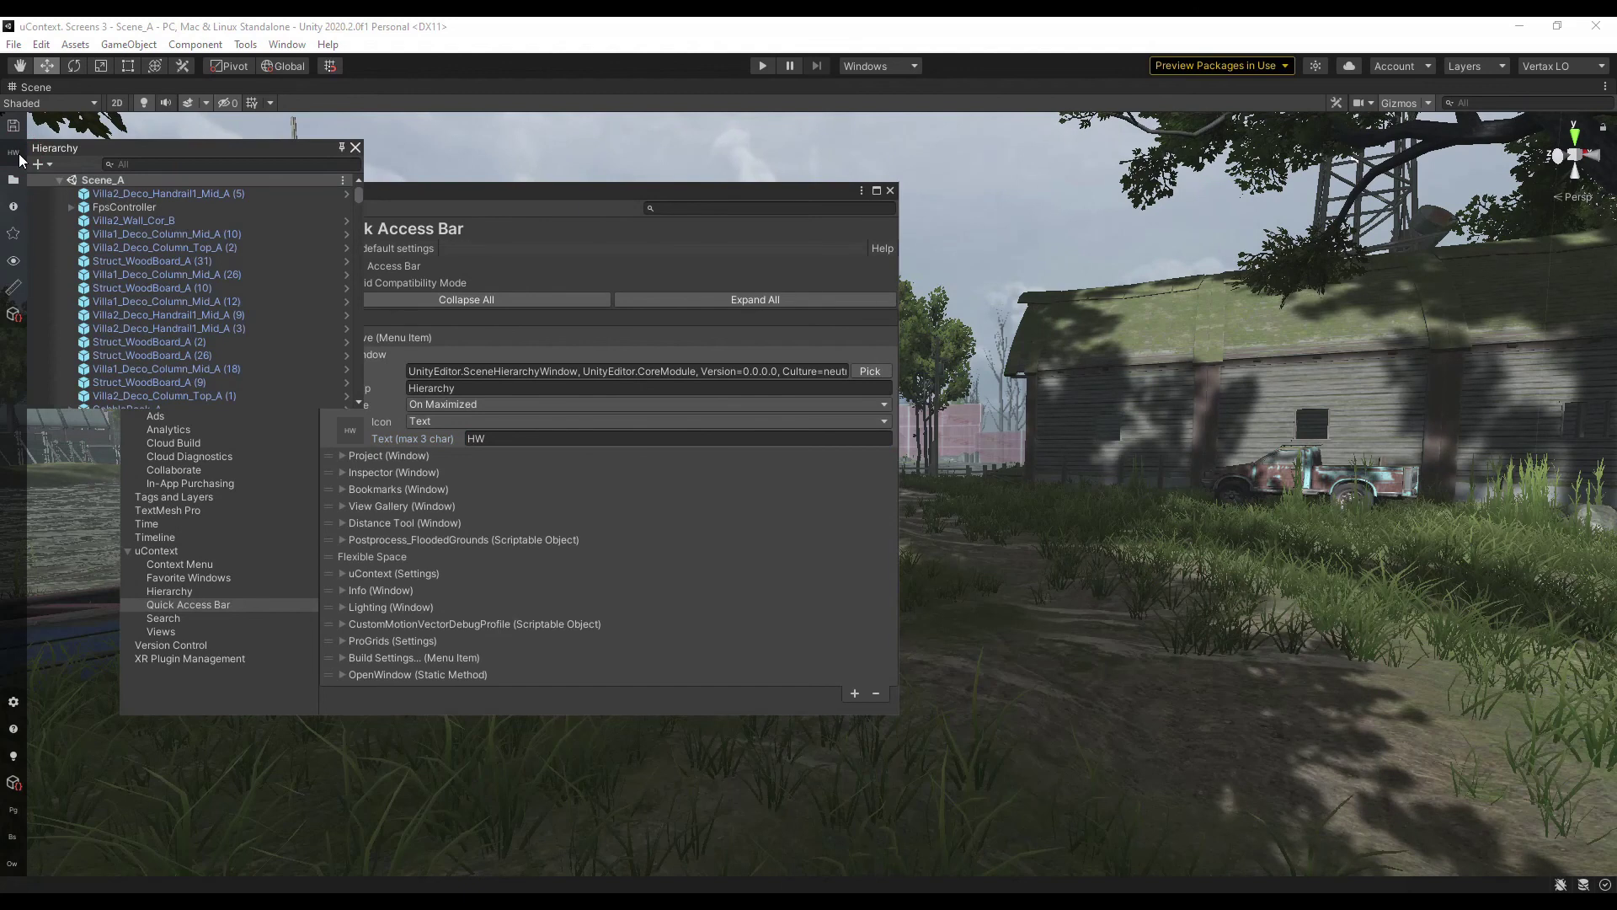
click(18, 153)
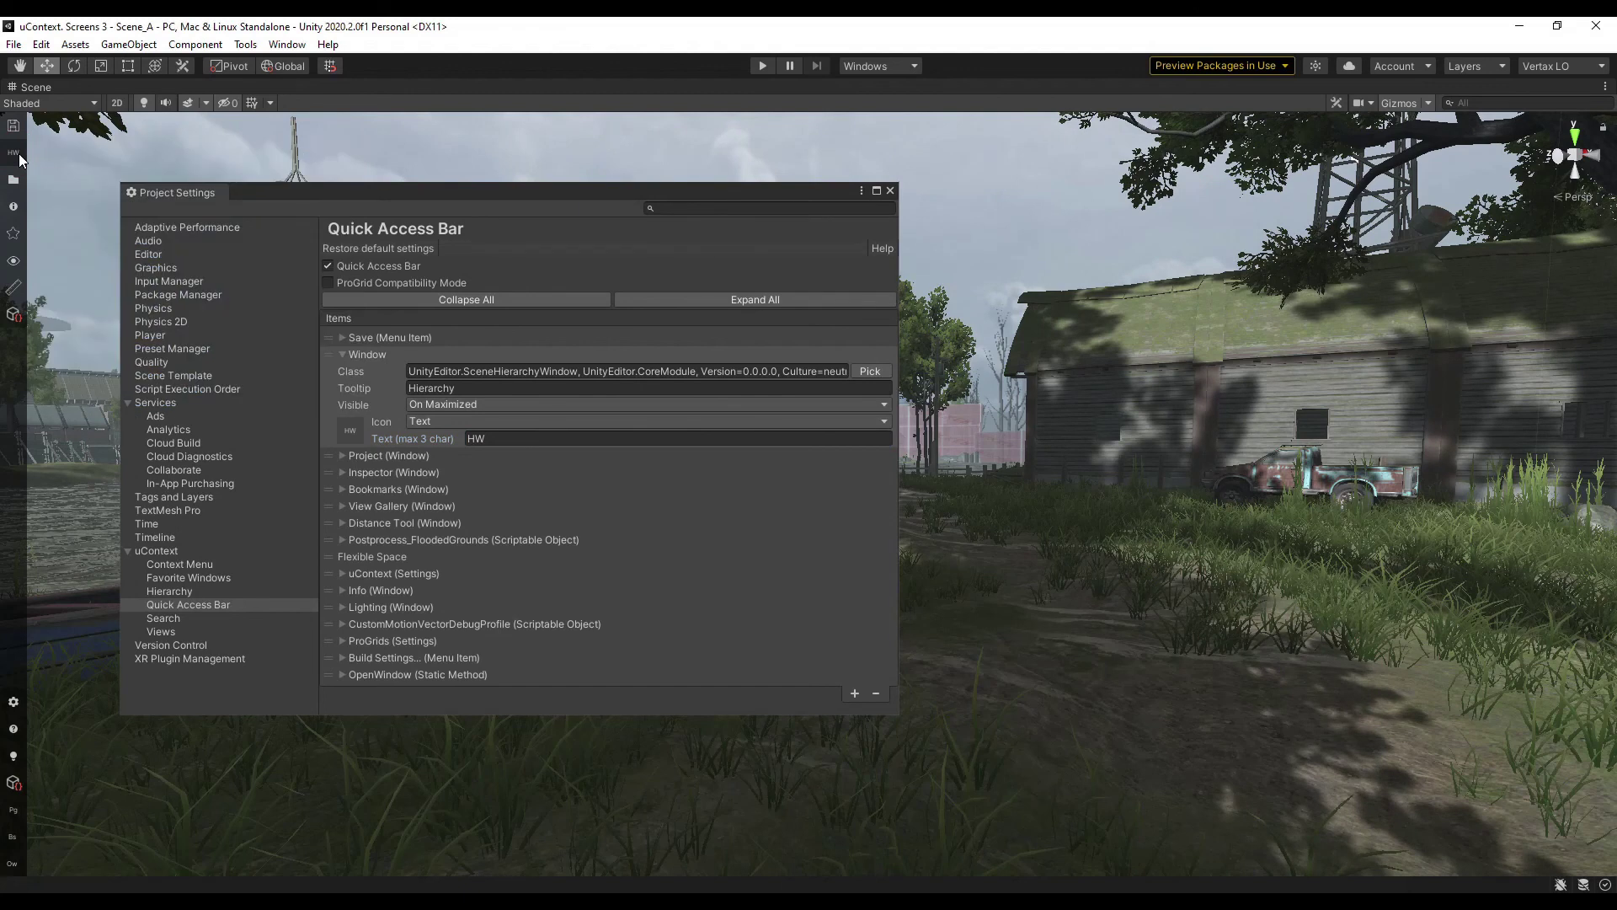
- Open the ProGrids window from Tools > ProGrids and check ProGrid Compatibility Mode
click(245, 44)
mouse_move(254, 64)
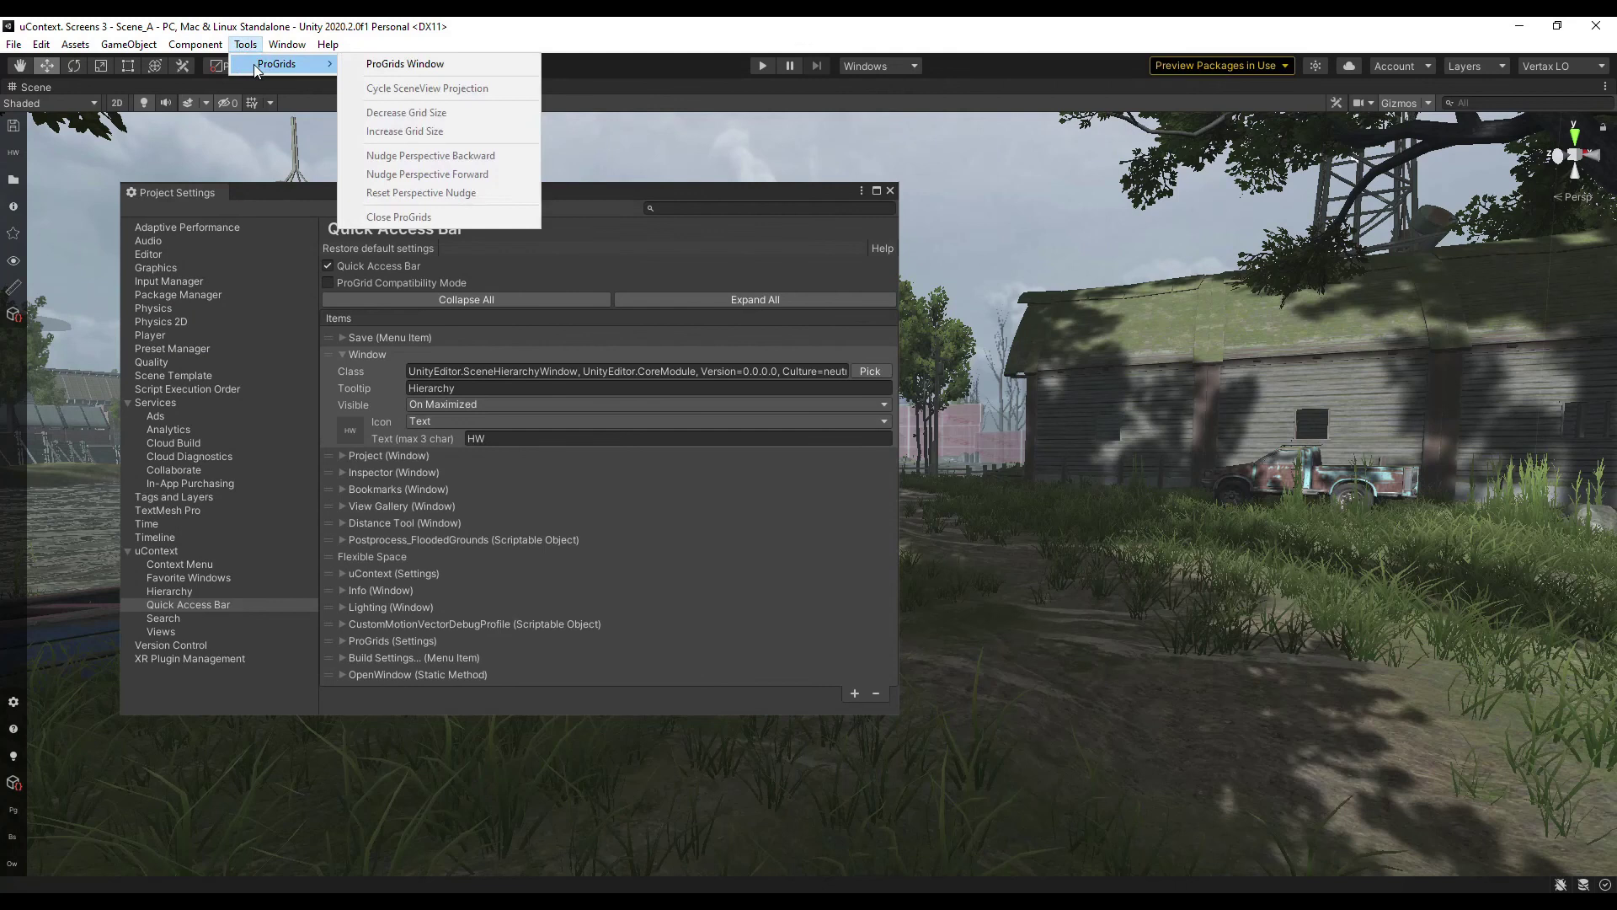
click(376, 66)
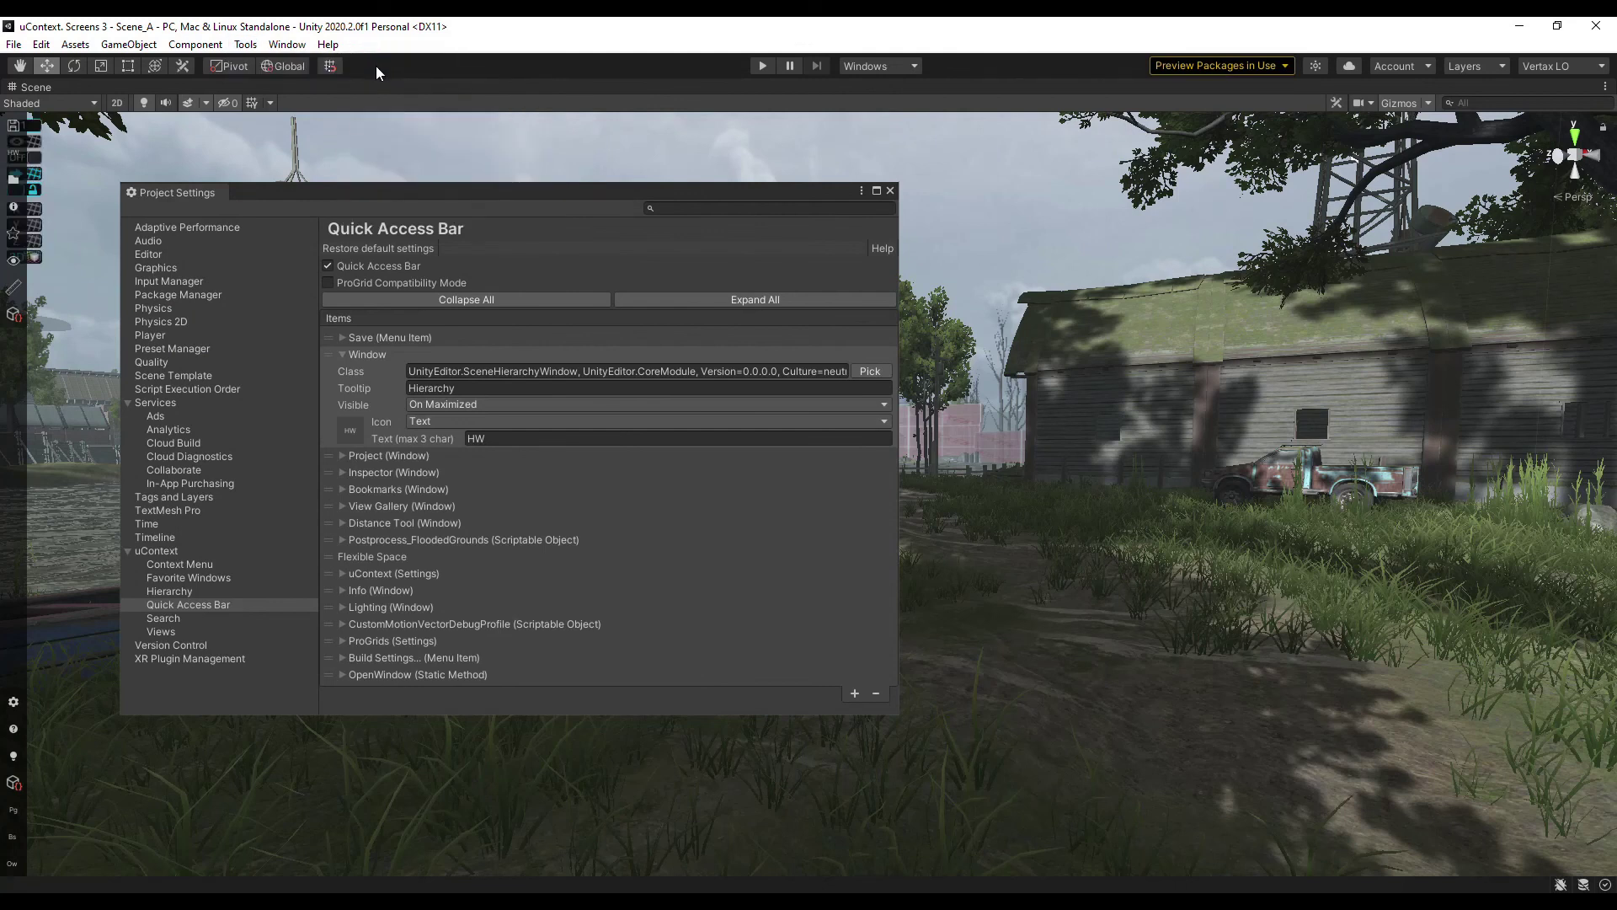
click(341, 279)
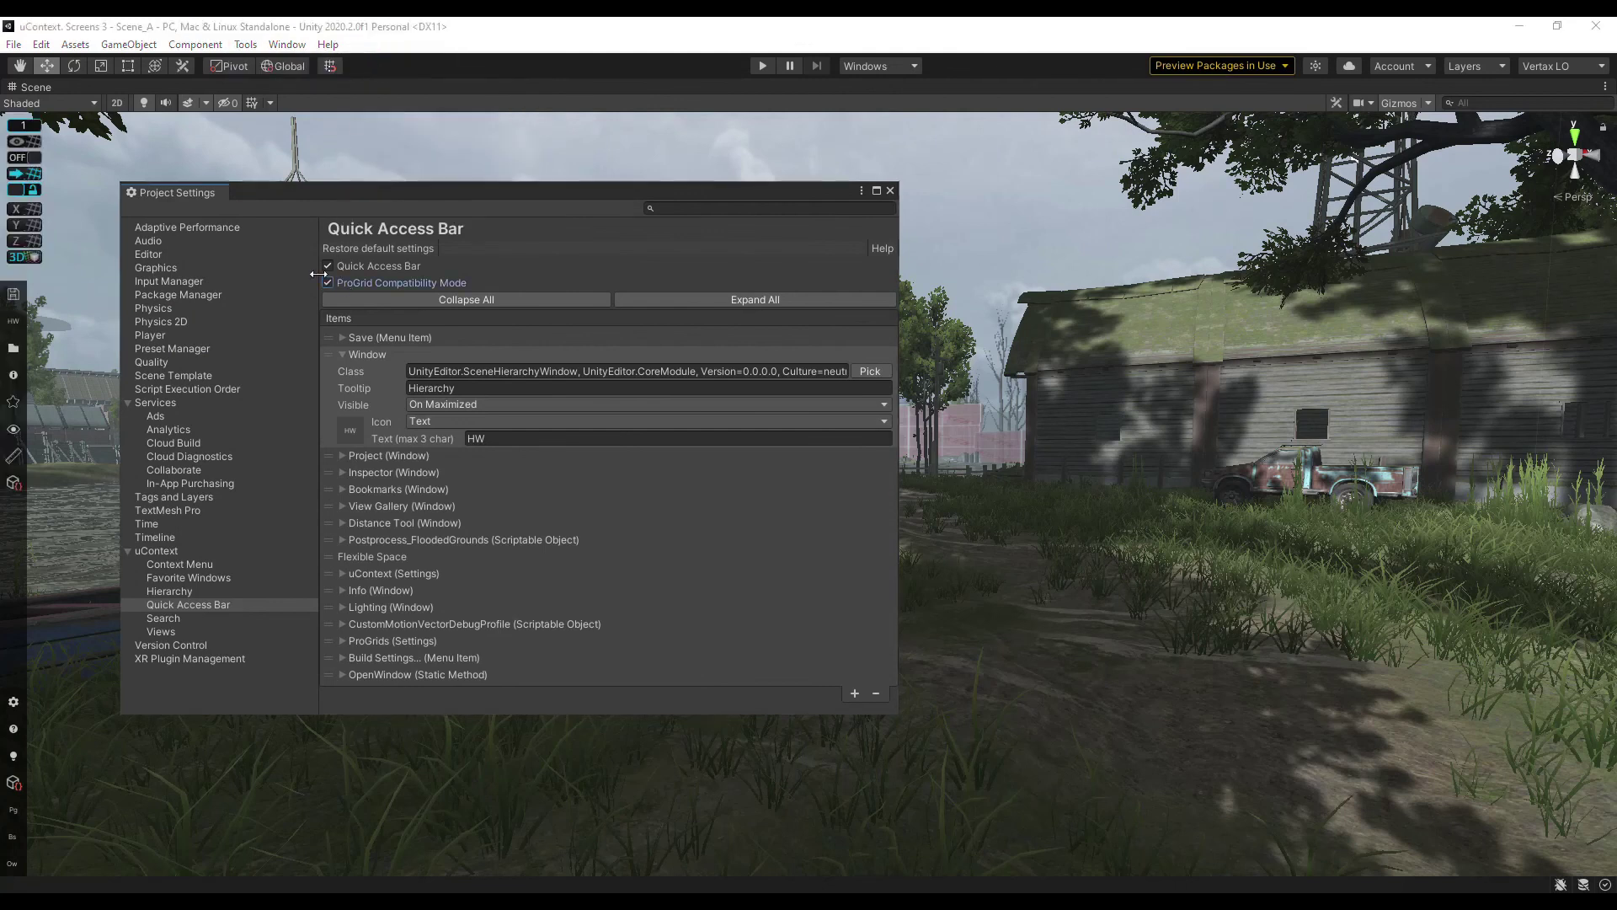